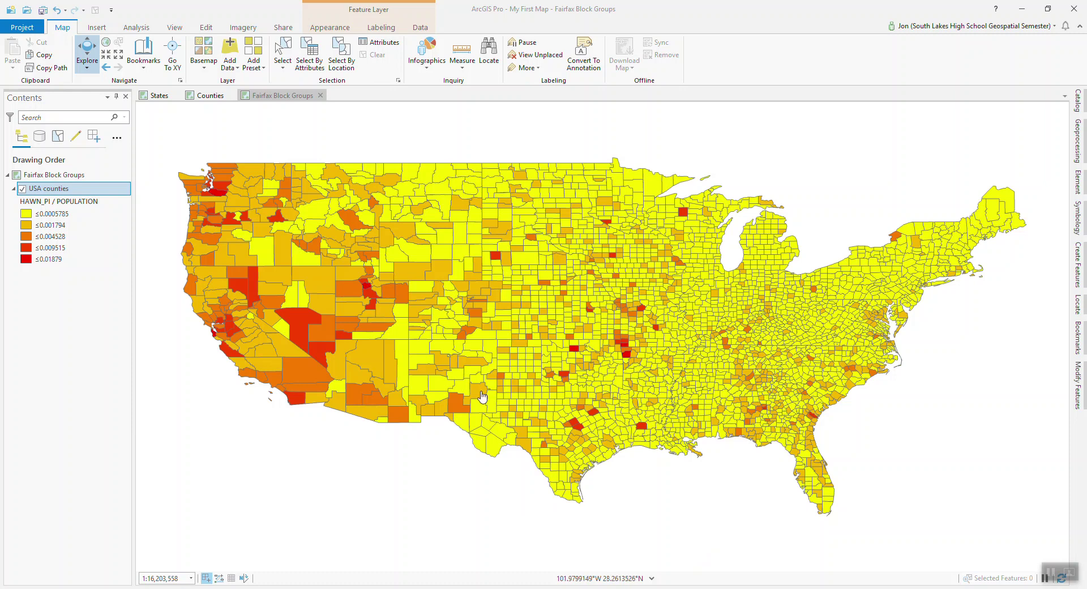
# Step: Select the features of the USA counties layer where NAME is equal to Fairfax County
pyautogui.click(317, 61)
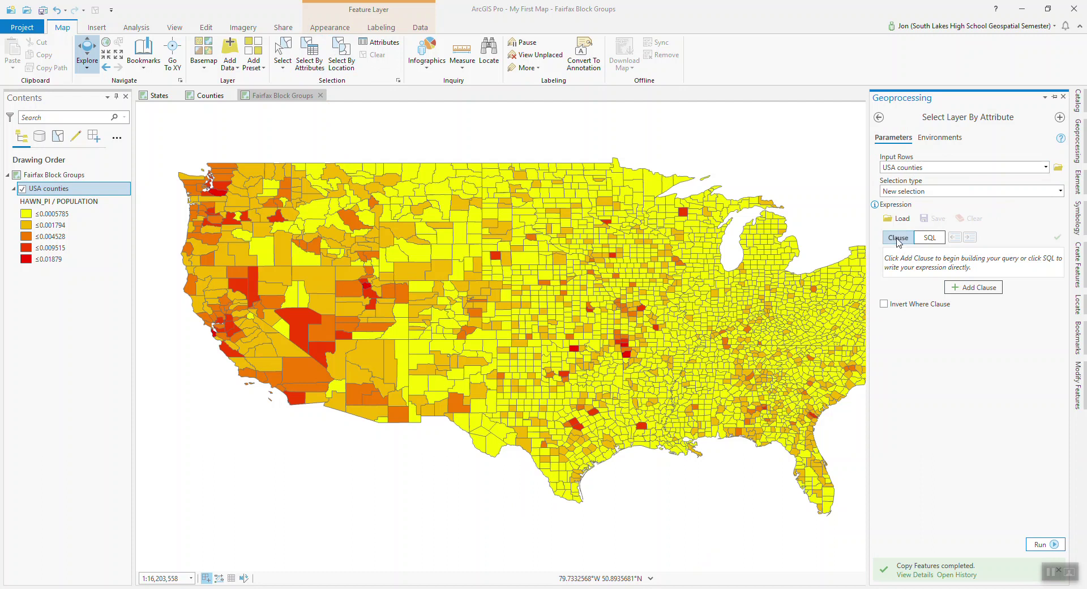
pyautogui.click(964, 289)
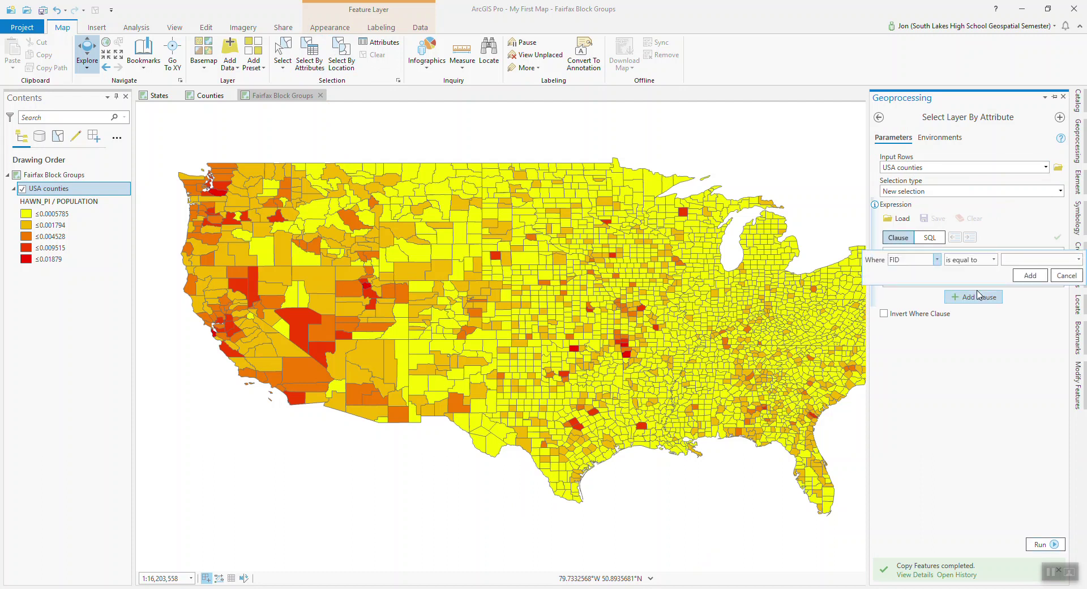
pyautogui.click(938, 261)
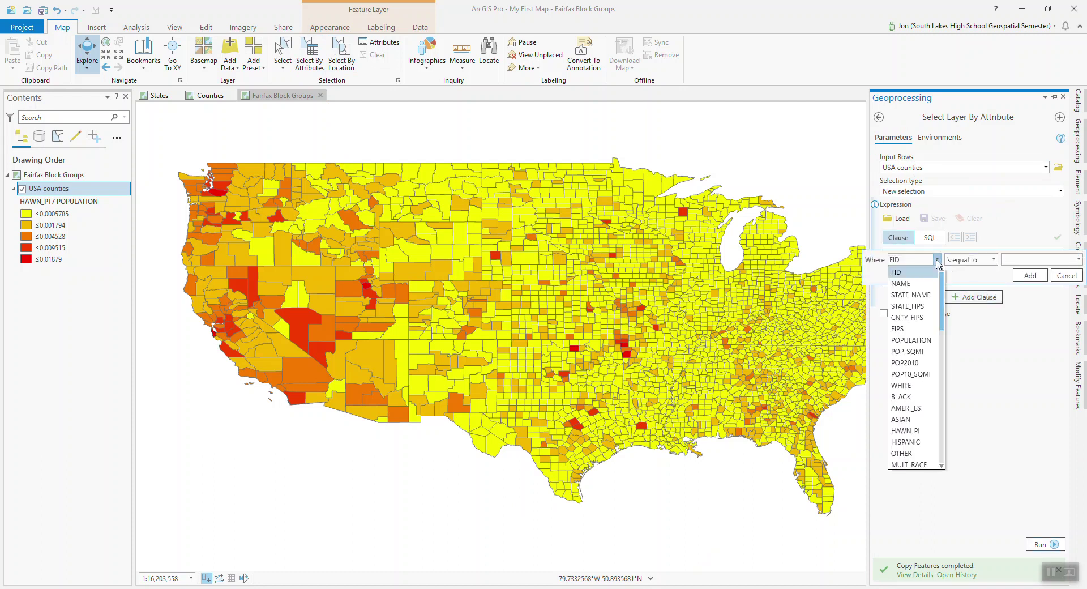
pyautogui.click(922, 286)
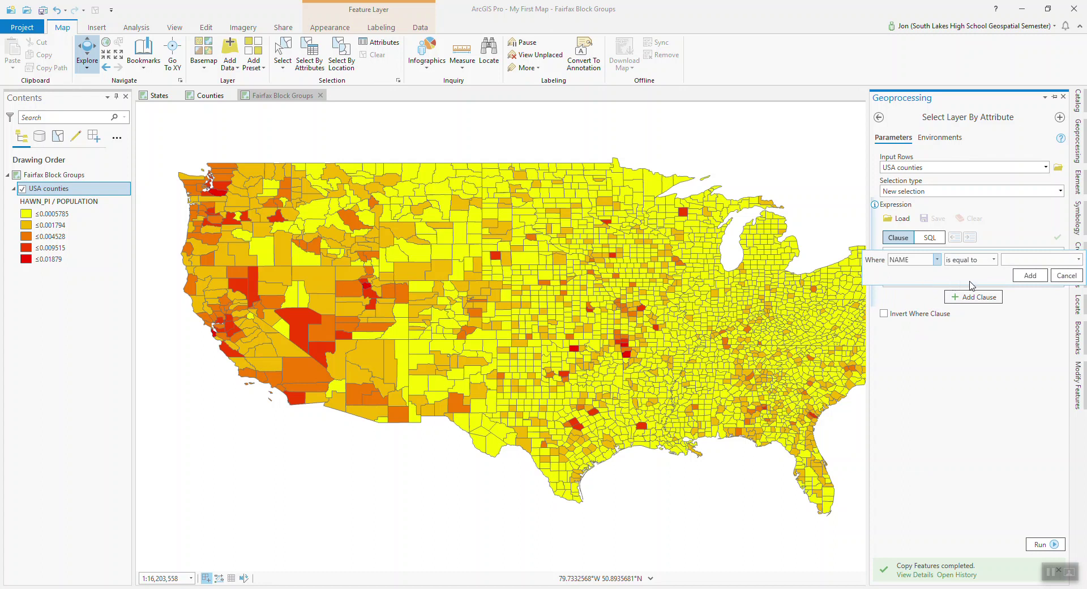
pyautogui.click(1019, 261)
pyautogui.write('Fi')
pyautogui.press('BackSpace')
pyautogui.write('airfax County')
pyautogui.press('Return')
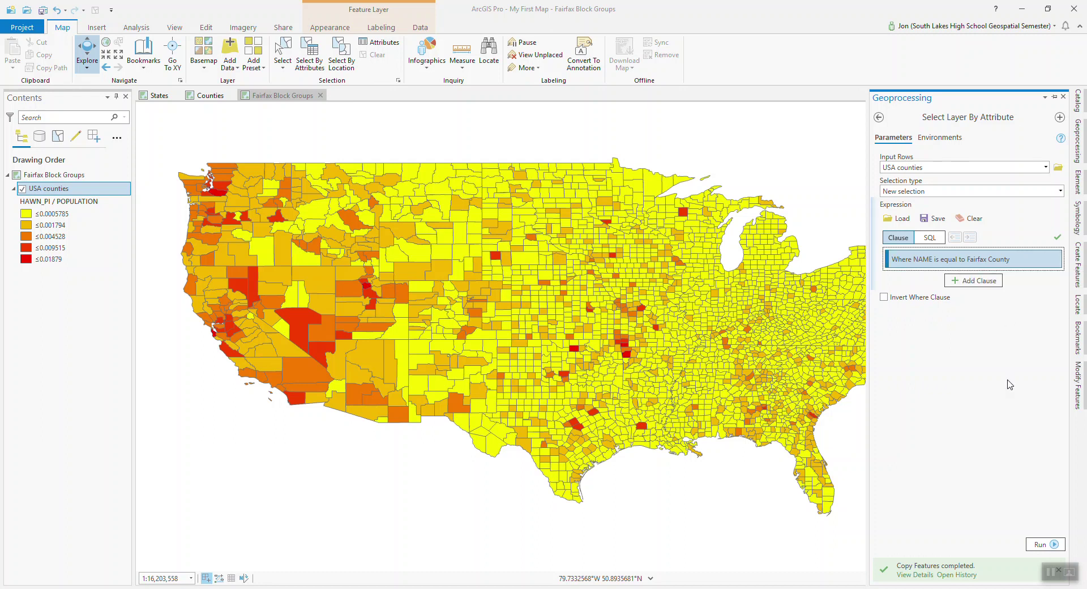
pyautogui.click(1039, 544)
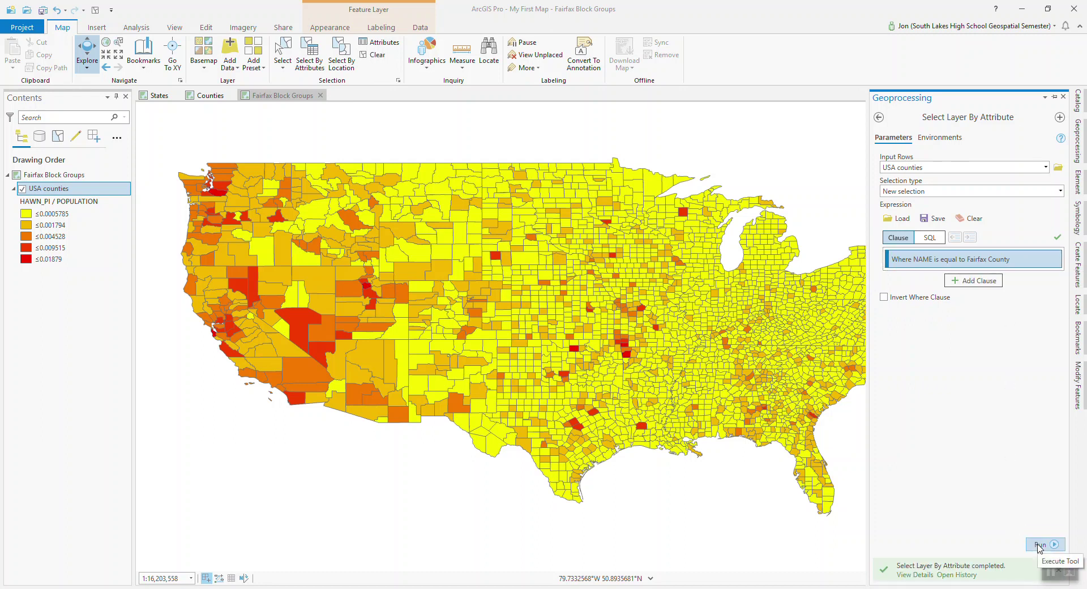
pyautogui.click(718, 525)
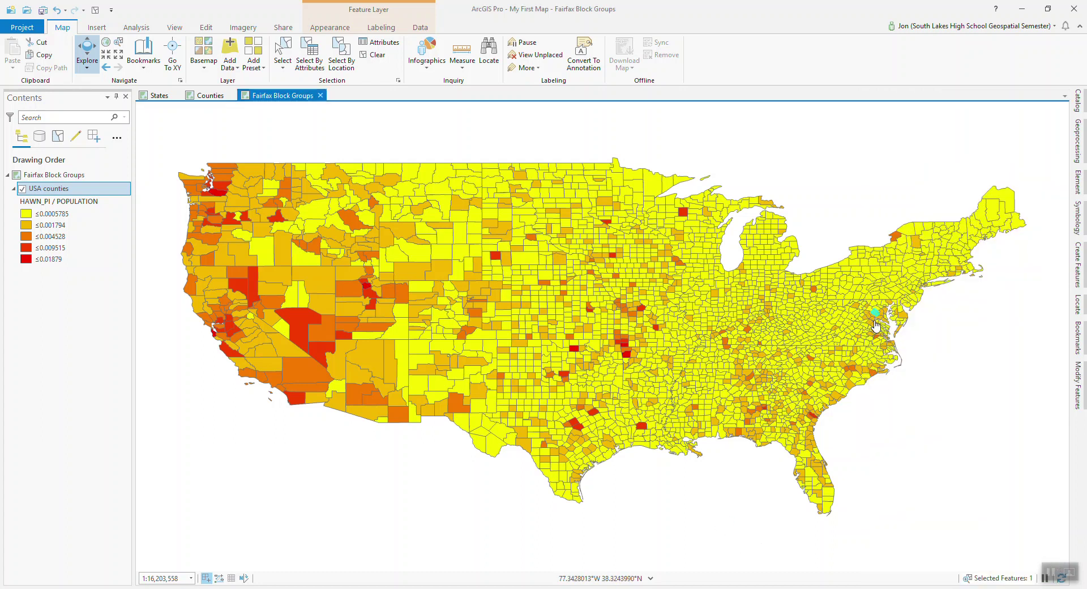
# Step: Zoom the map to the selected county in the USA counties layer to inspect its boundary
pyautogui.rightClick(51, 189)
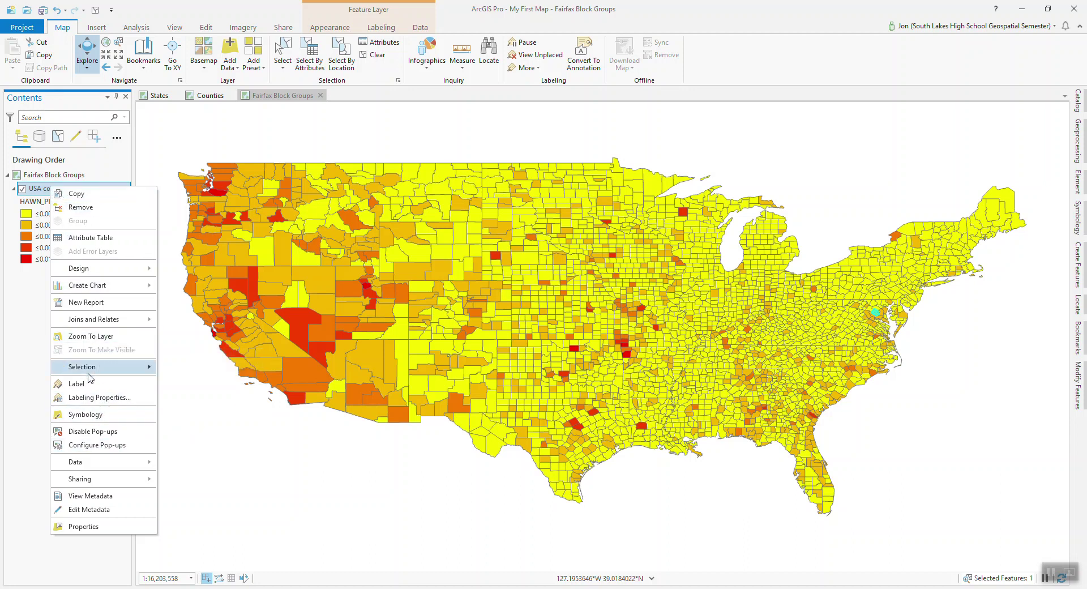
pyautogui.moveTo(92, 370)
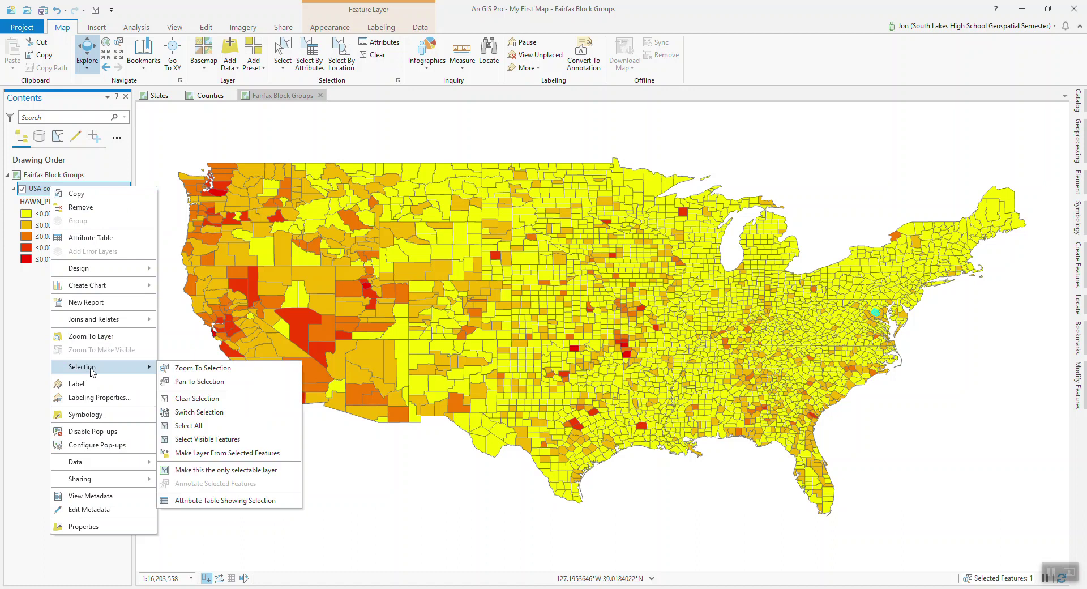
pyautogui.click(197, 368)
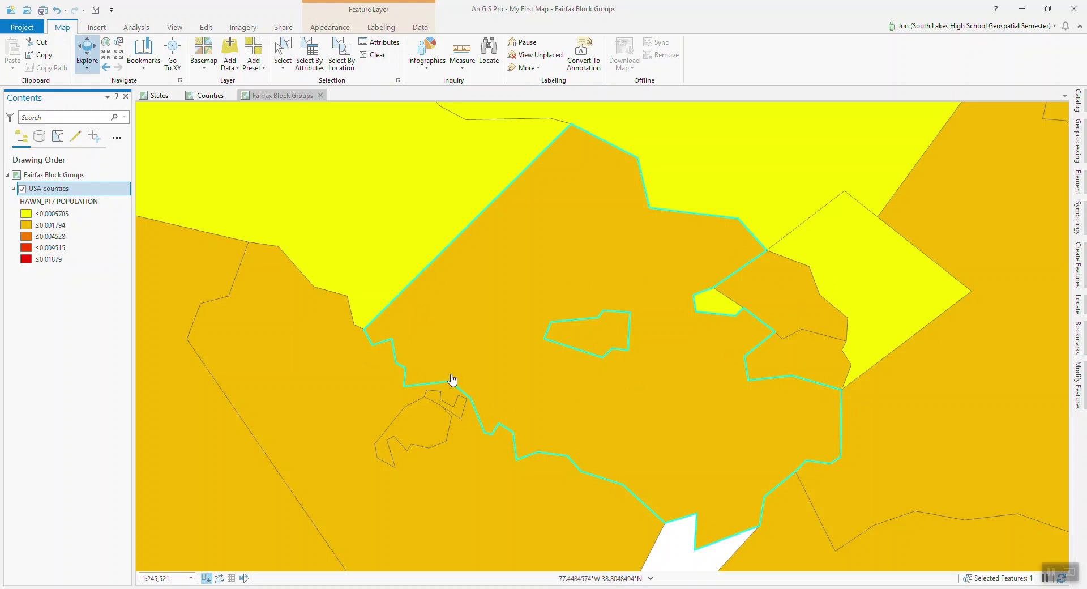
# Step: Remove the USA counties layer and add the dtl_cnty feature class from dtl_cnty.gdb to the current map
pyautogui.rightClick(59, 189)
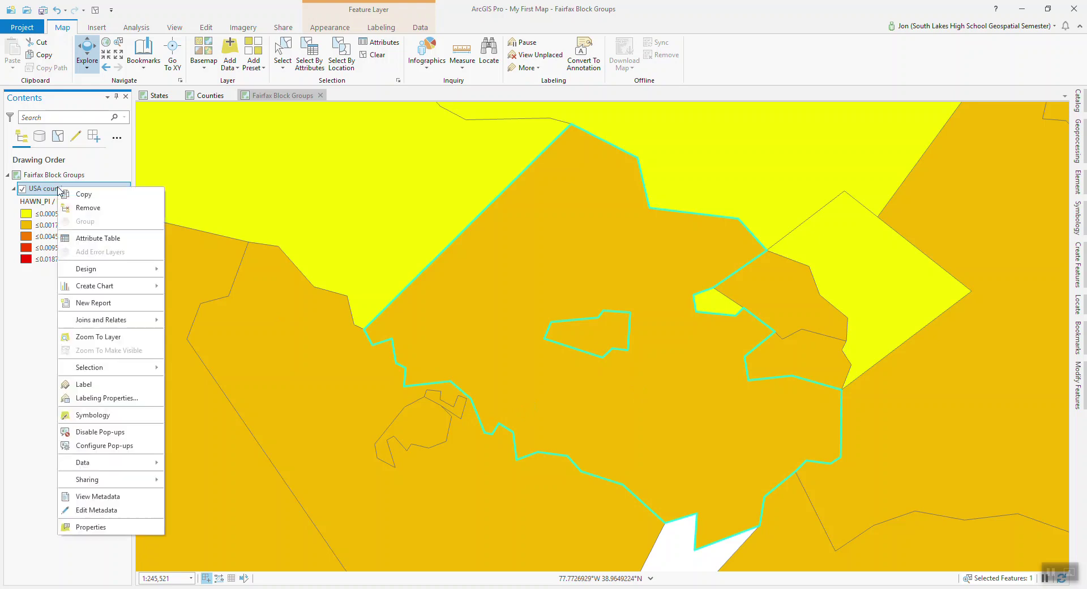
pyautogui.click(85, 208)
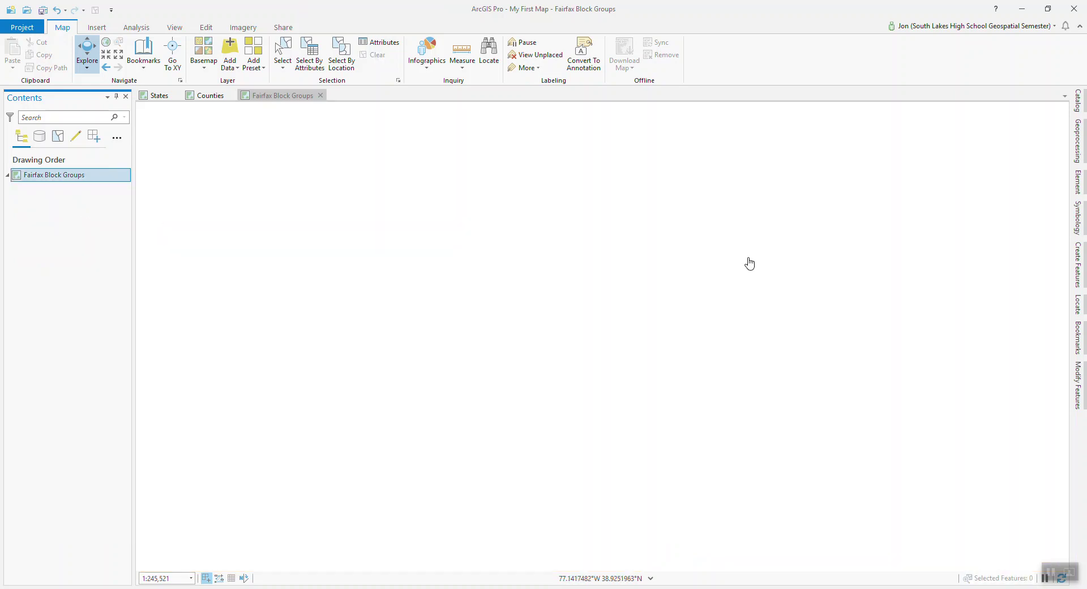
pyautogui.click(1078, 102)
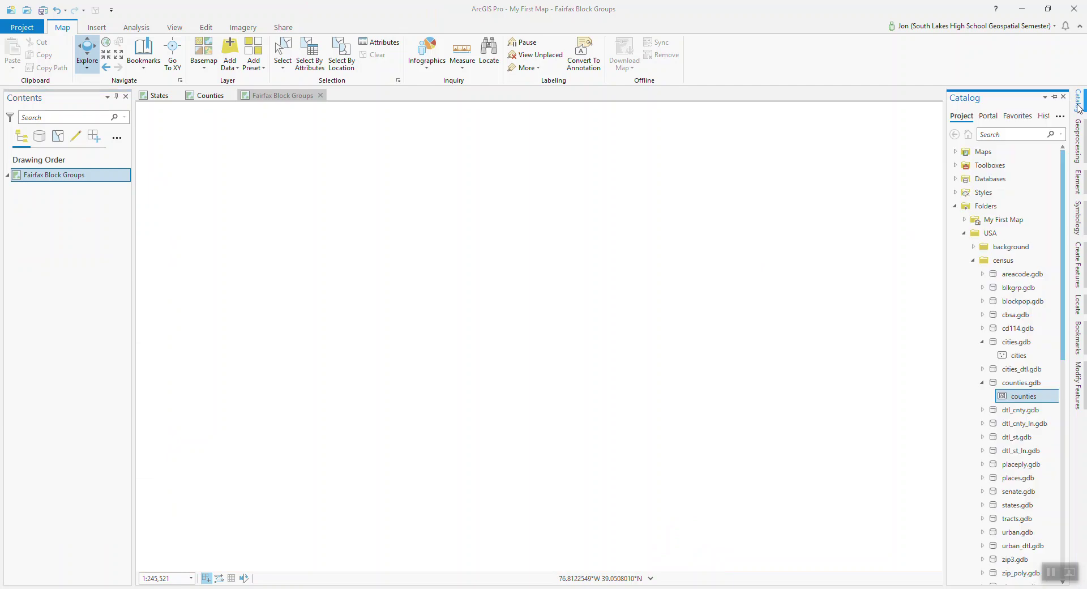
pyautogui.click(983, 409)
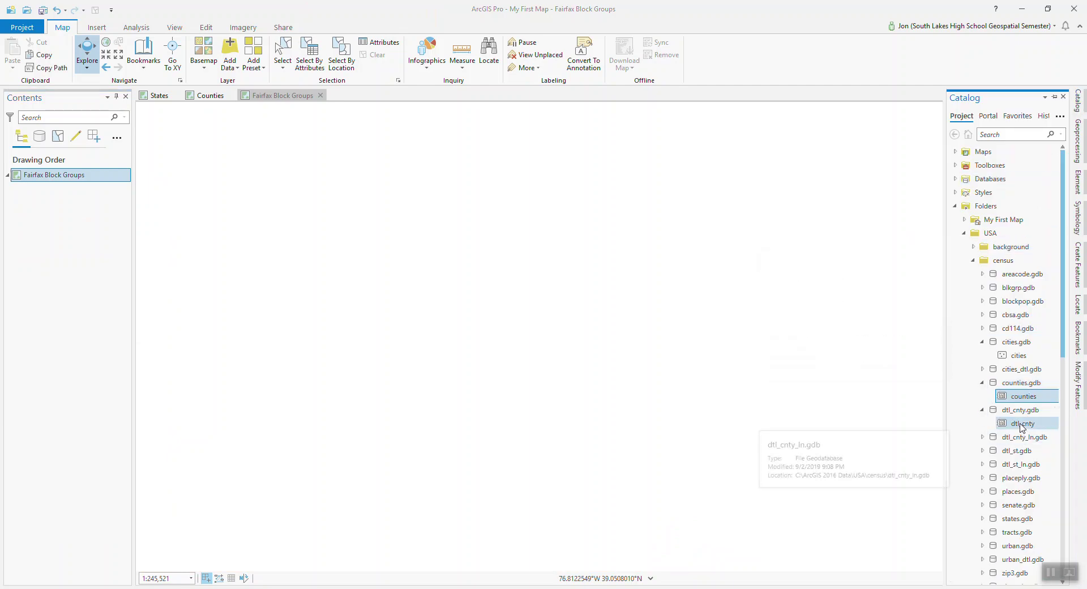
pyautogui.rightClick(1019, 424)
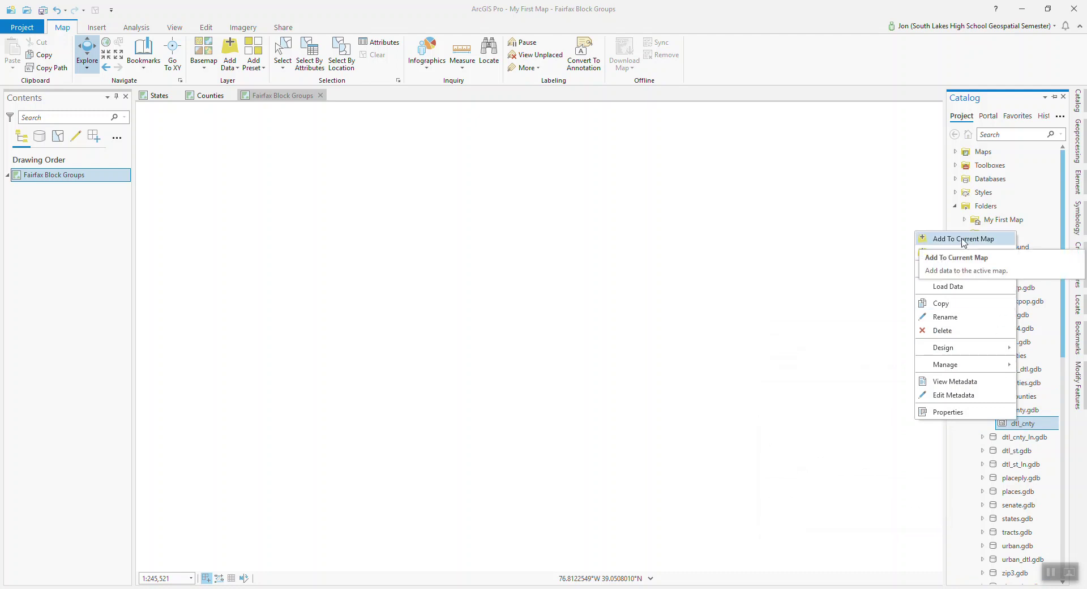
pyautogui.click(964, 239)
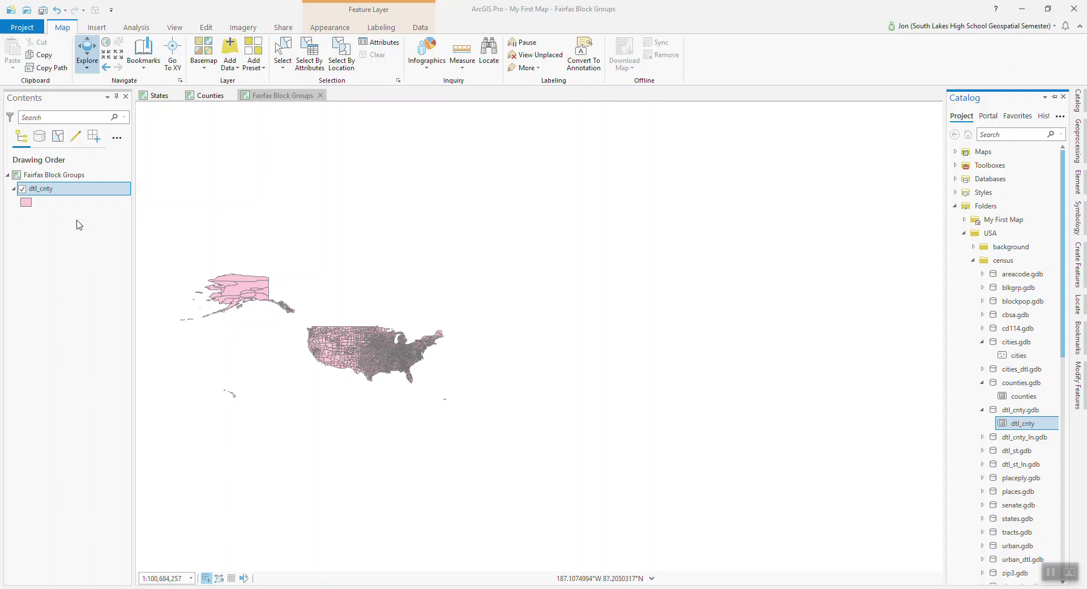
# Step: Run a new attribute selection on dtl_cnty where NAME is equal to Fairfax County
pyautogui.click(312, 64)
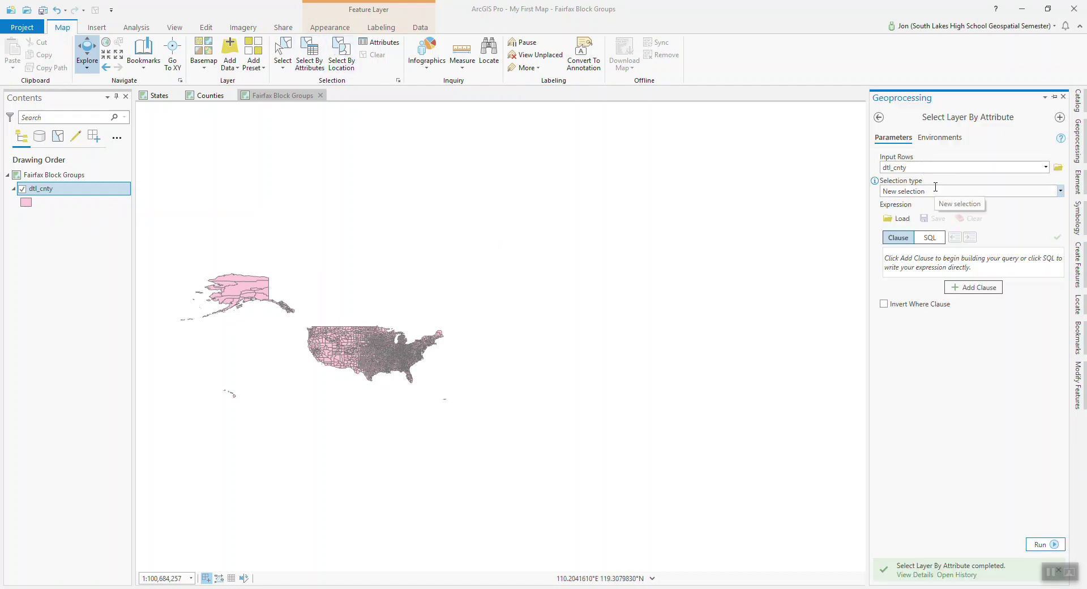
pyautogui.click(973, 288)
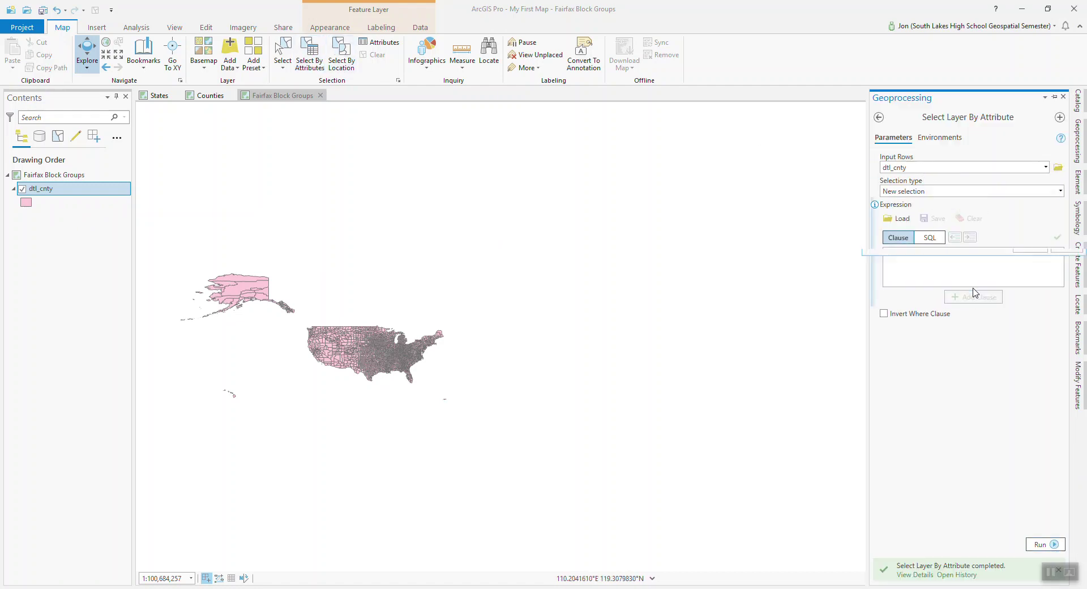
pyautogui.click(937, 261)
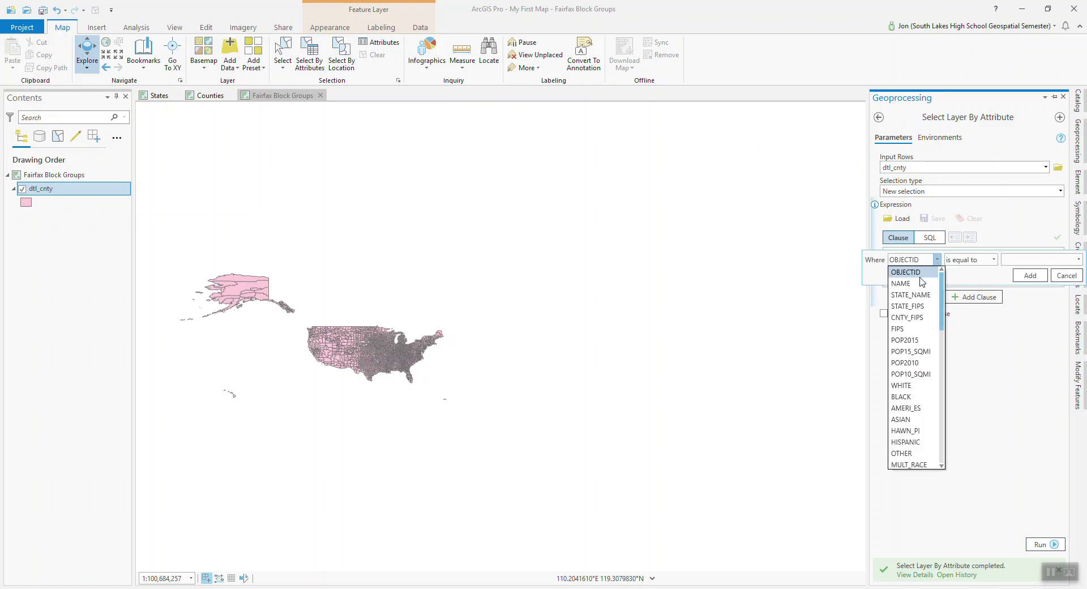
pyautogui.click(921, 283)
pyautogui.click(1015, 260)
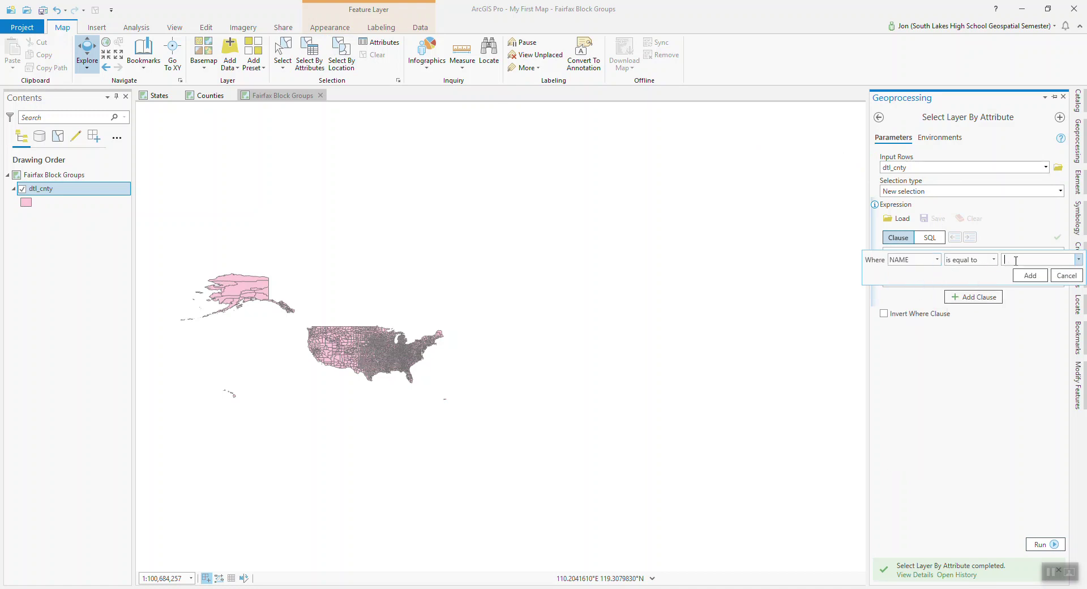
pyautogui.write('Fairfax County')
pyautogui.click(1030, 275)
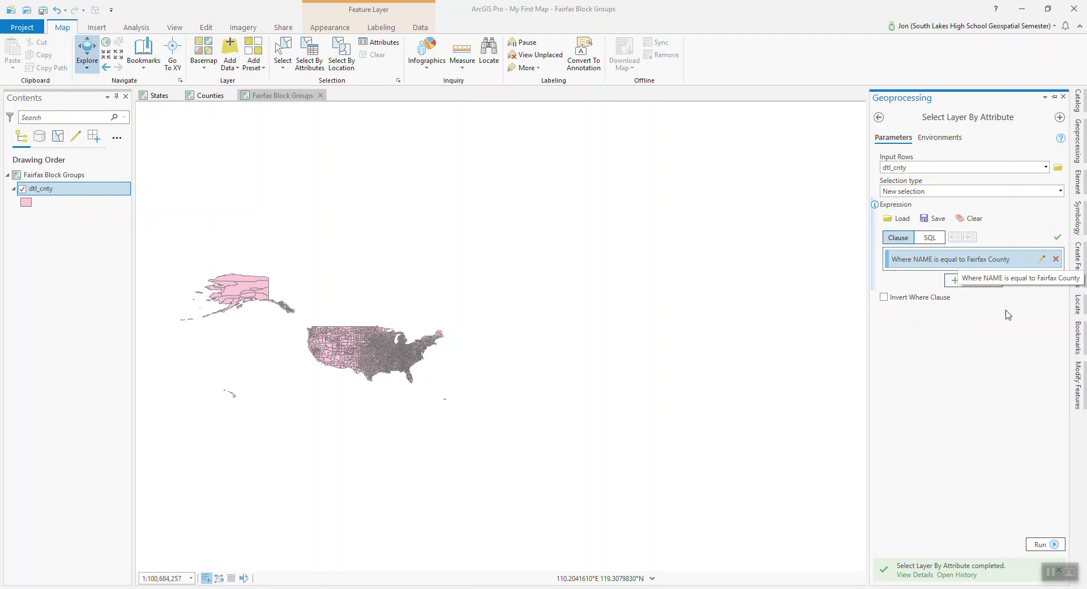
pyautogui.click(1037, 544)
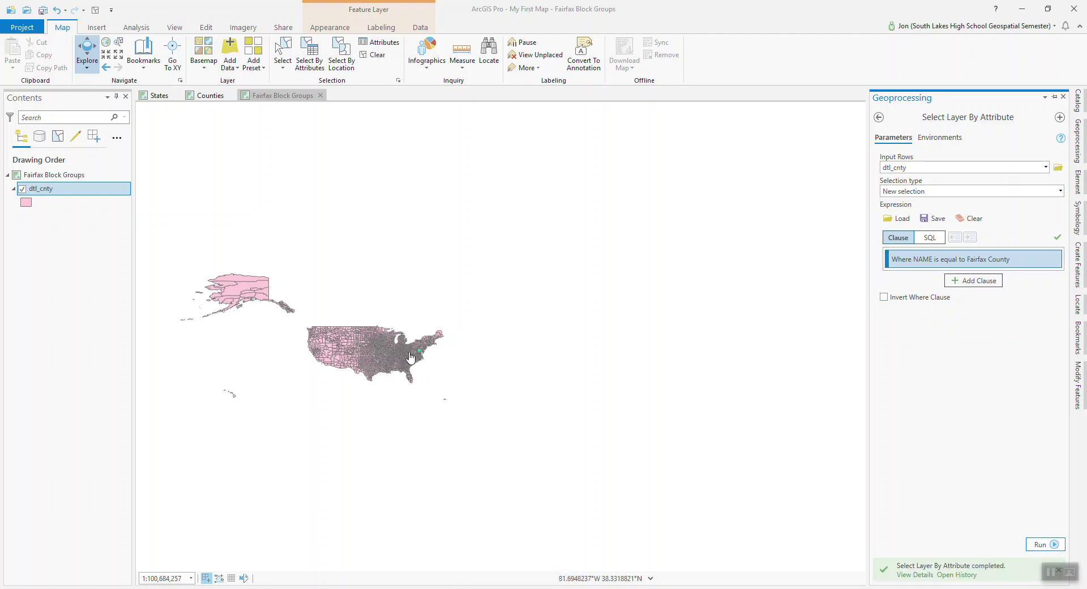
# Step: Zoom the map to the county selected in the dtl_cnty layer
pyautogui.rightClick(43, 189)
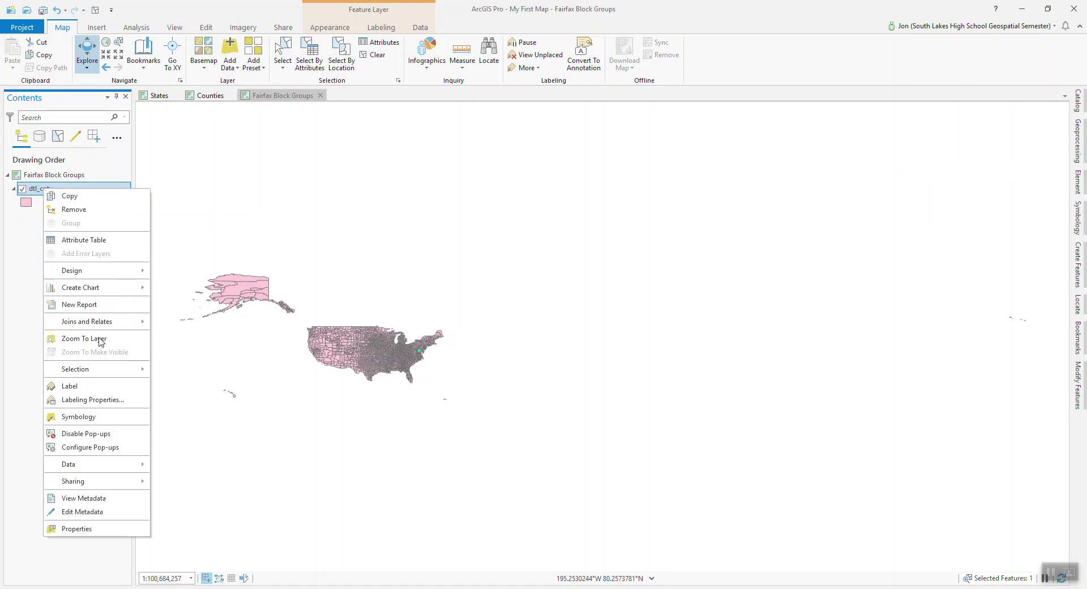
pyautogui.moveTo(103, 371)
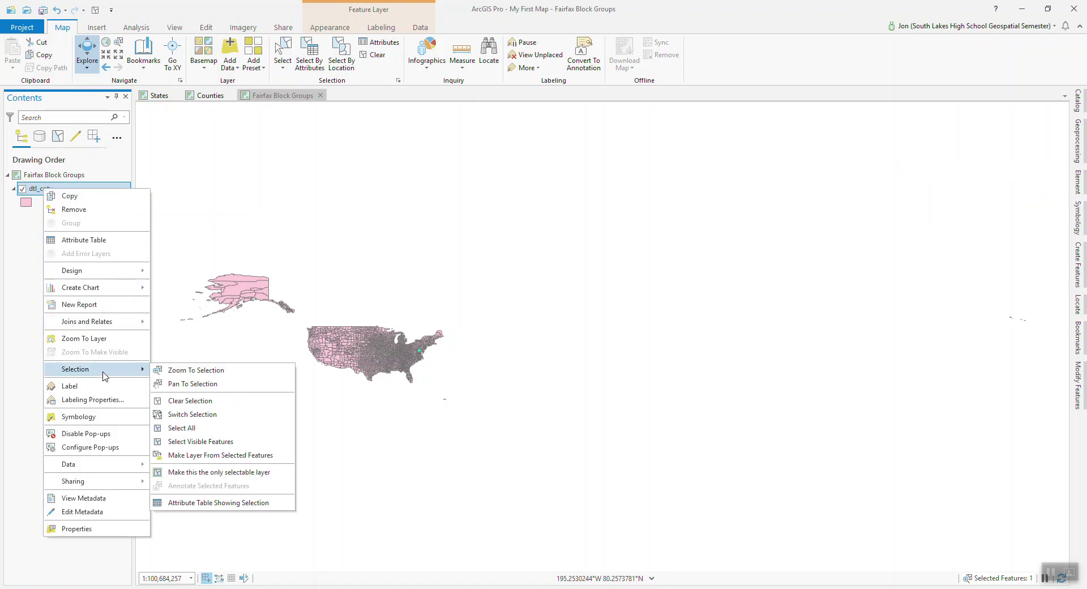
pyautogui.click(202, 371)
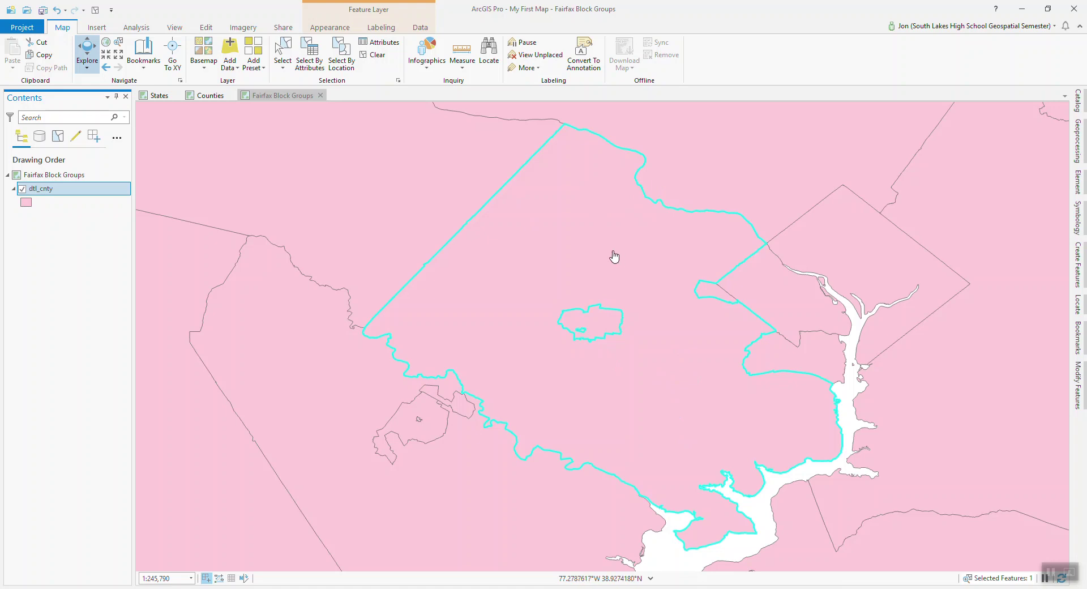
# Step: Export the selected dtl_cnty feature to the My First Map folder as Fairfax County, and remove the dtl_cnty layer from the map
pyautogui.rightClick(45, 193)
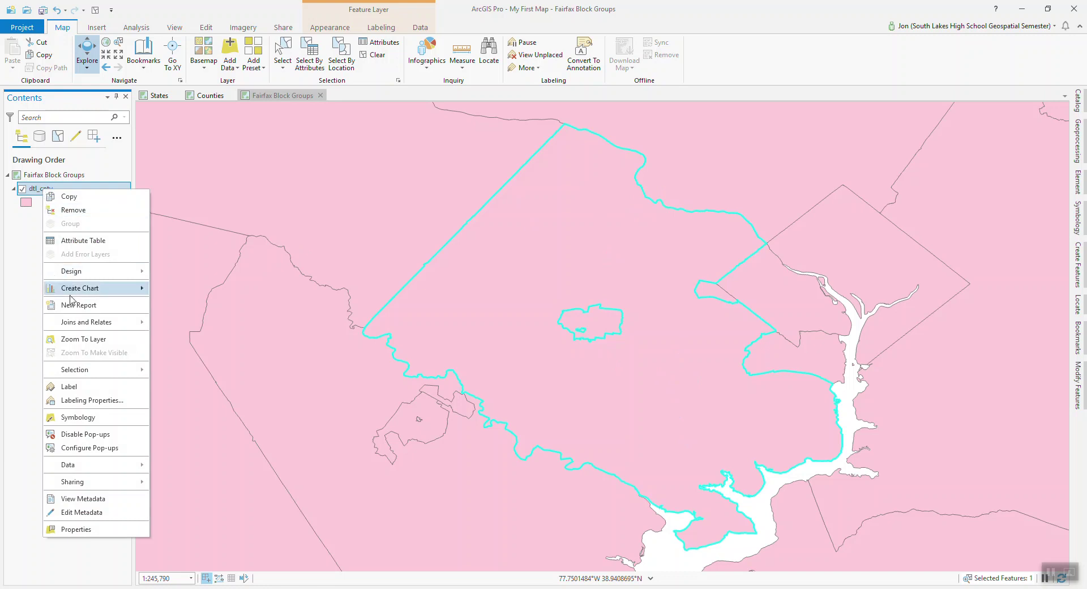
pyautogui.moveTo(82, 465)
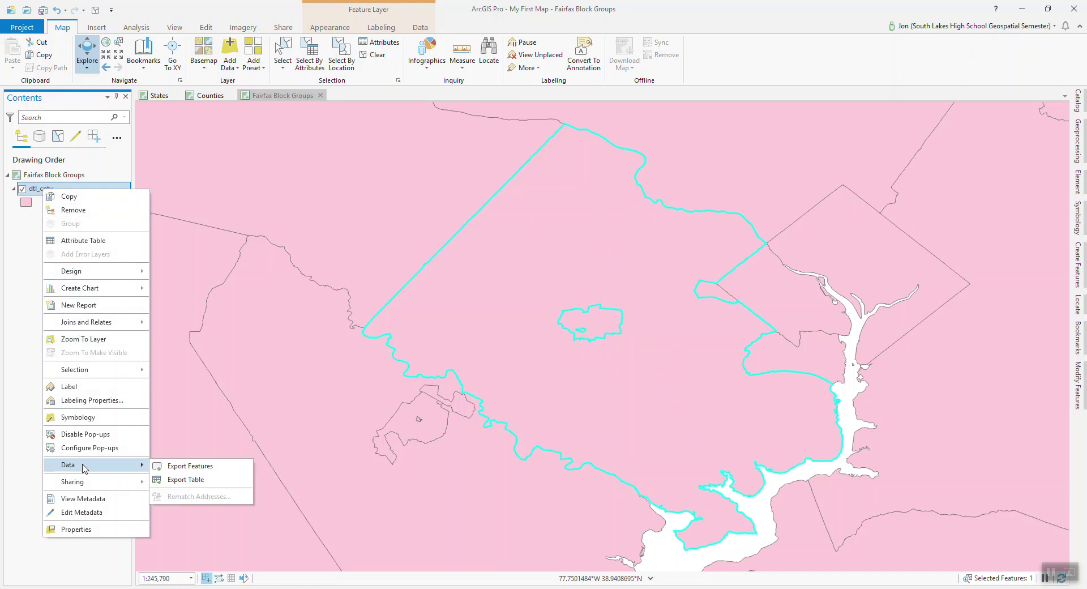
pyautogui.click(182, 466)
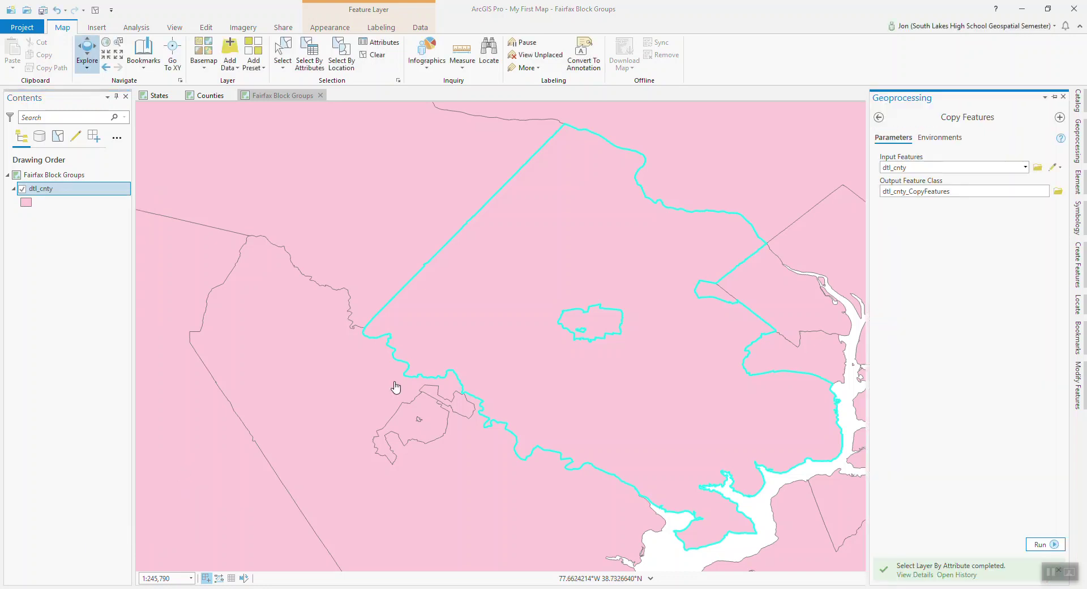
pyautogui.click(1058, 192)
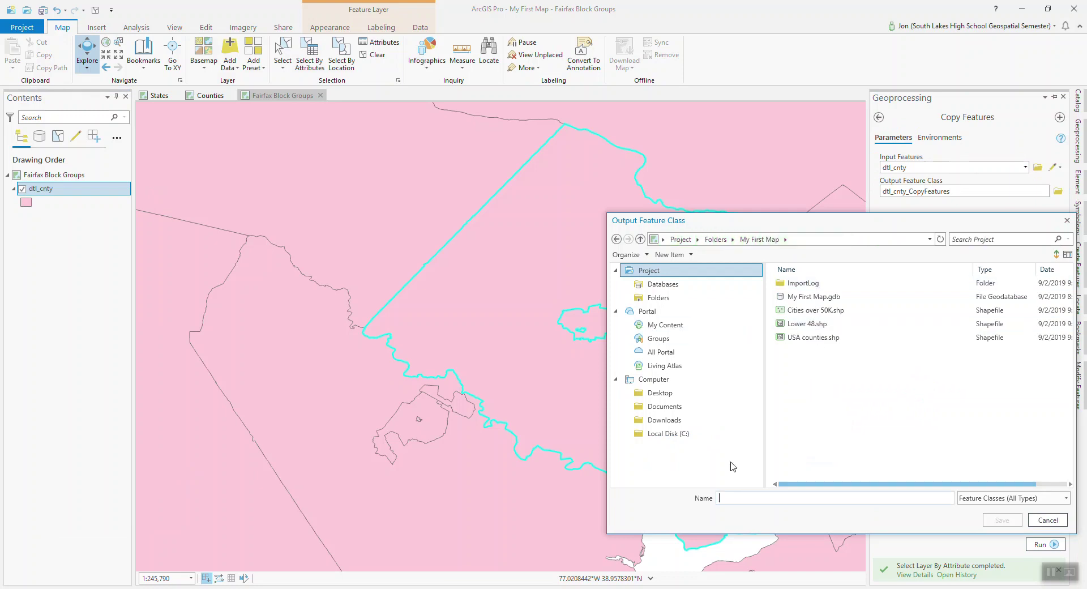
pyautogui.click(774, 499)
pyautogui.write('Fairfax County')
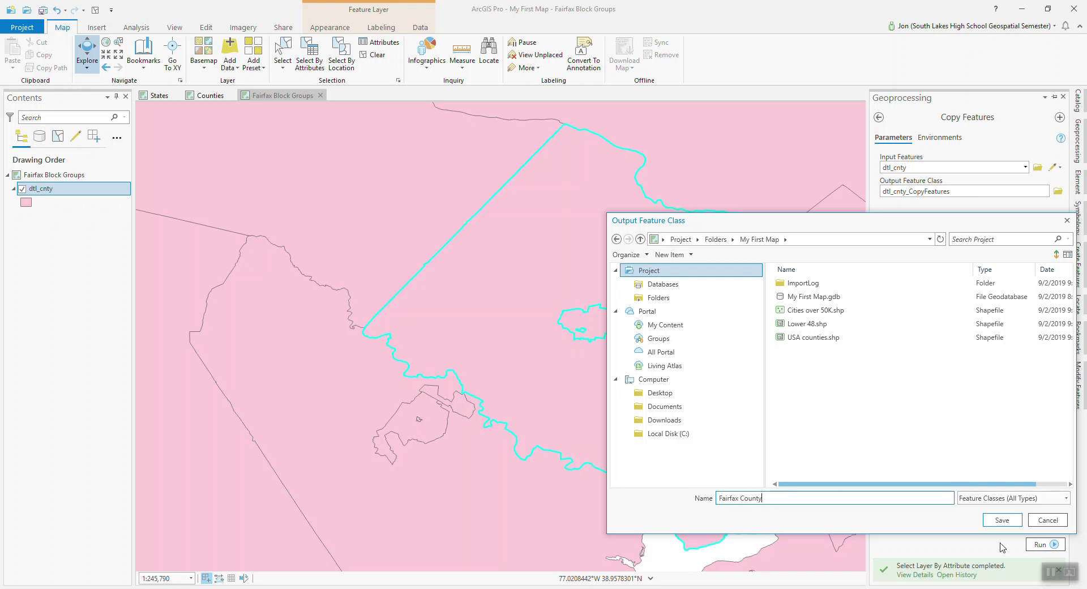
pyautogui.click(1013, 522)
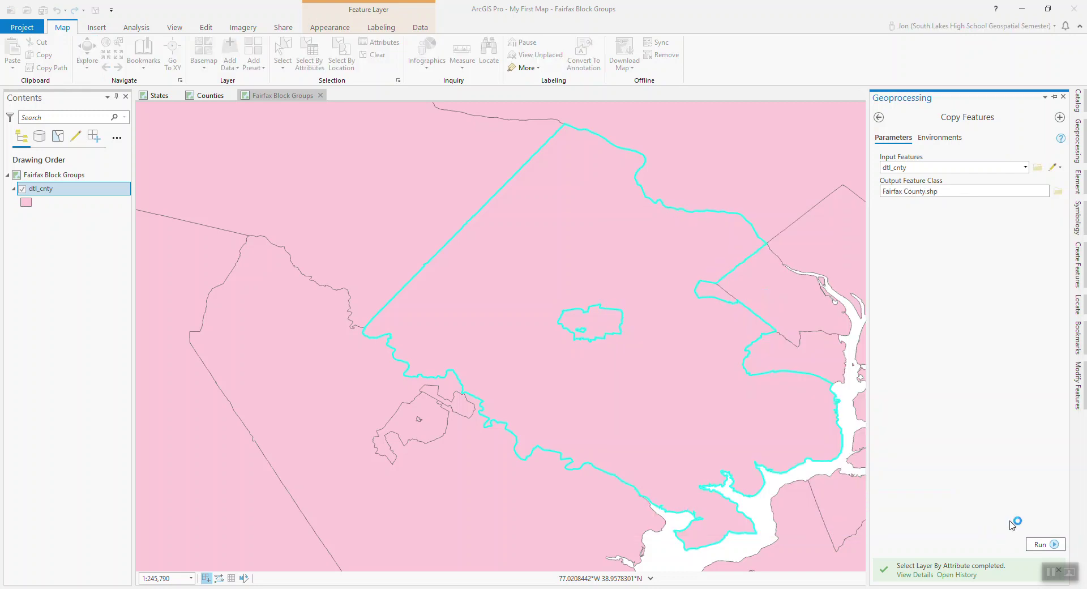
pyautogui.click(1041, 544)
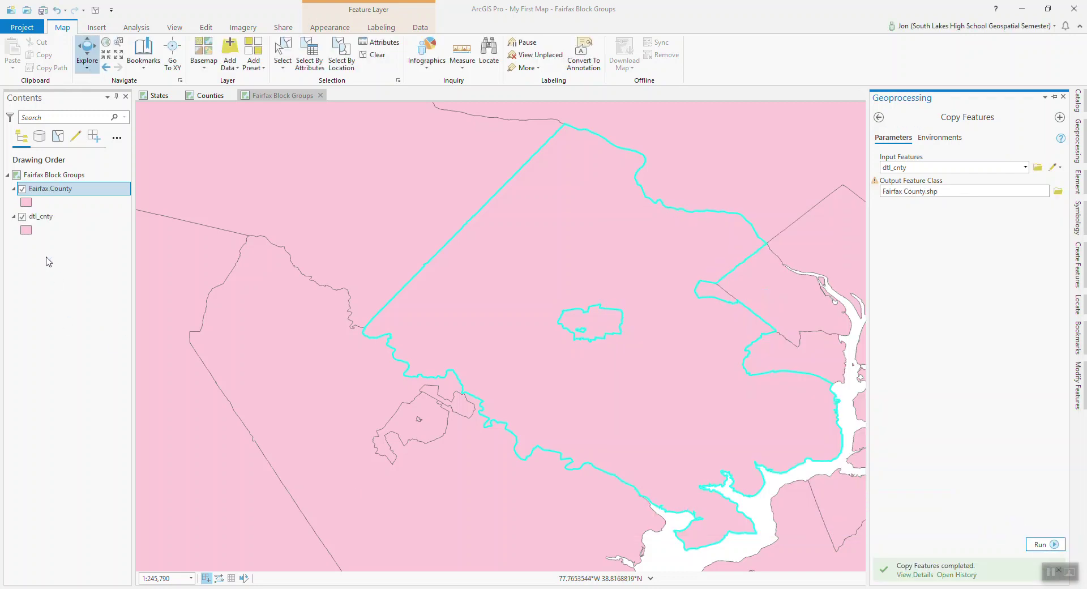
pyautogui.rightClick(37, 219)
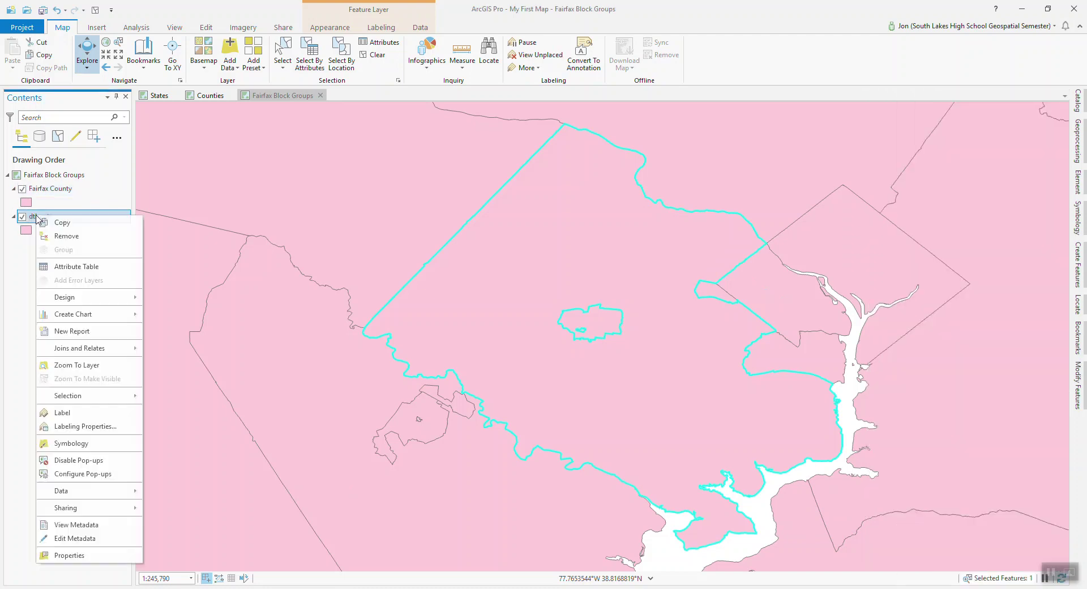
pyautogui.click(66, 236)
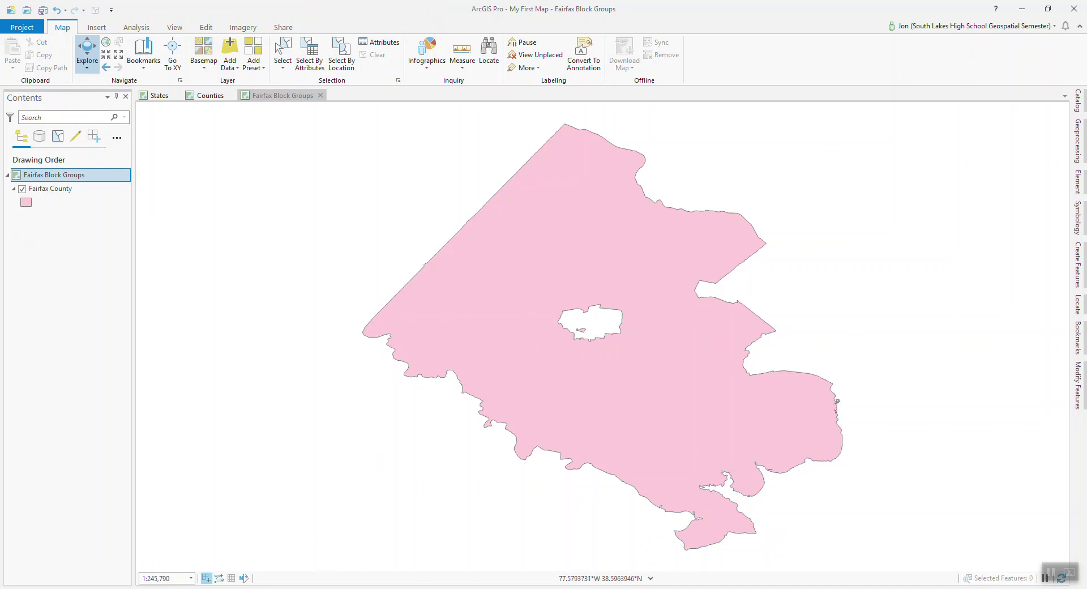
# Step: Switch to the Chrome browser and search the web for UTM zones in a new tab
pyautogui.hotkey('alt', 'Tab')
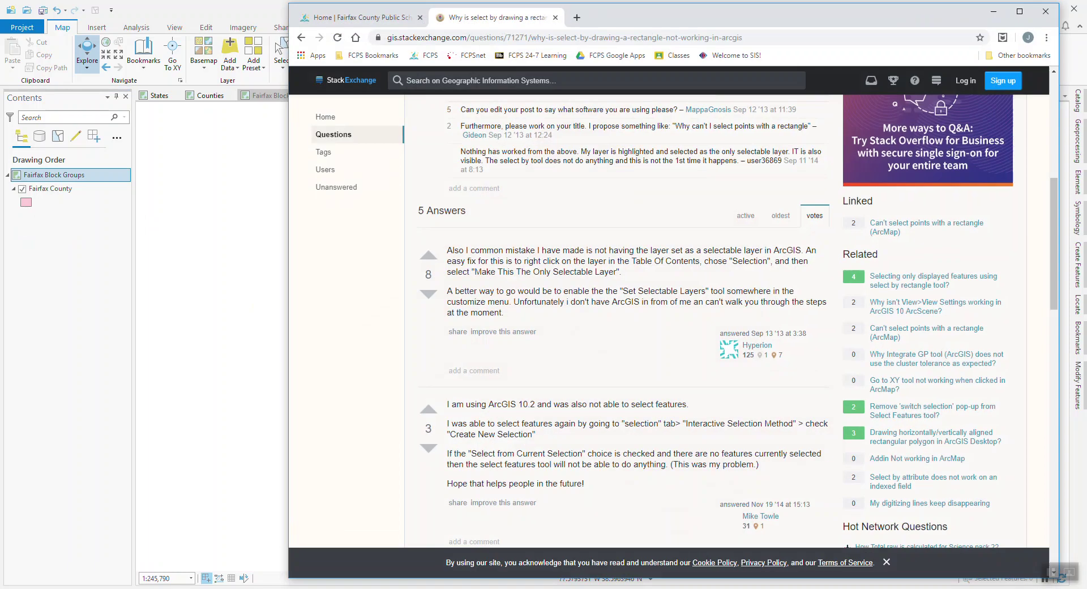
pyautogui.click(577, 18)
pyautogui.click(622, 243)
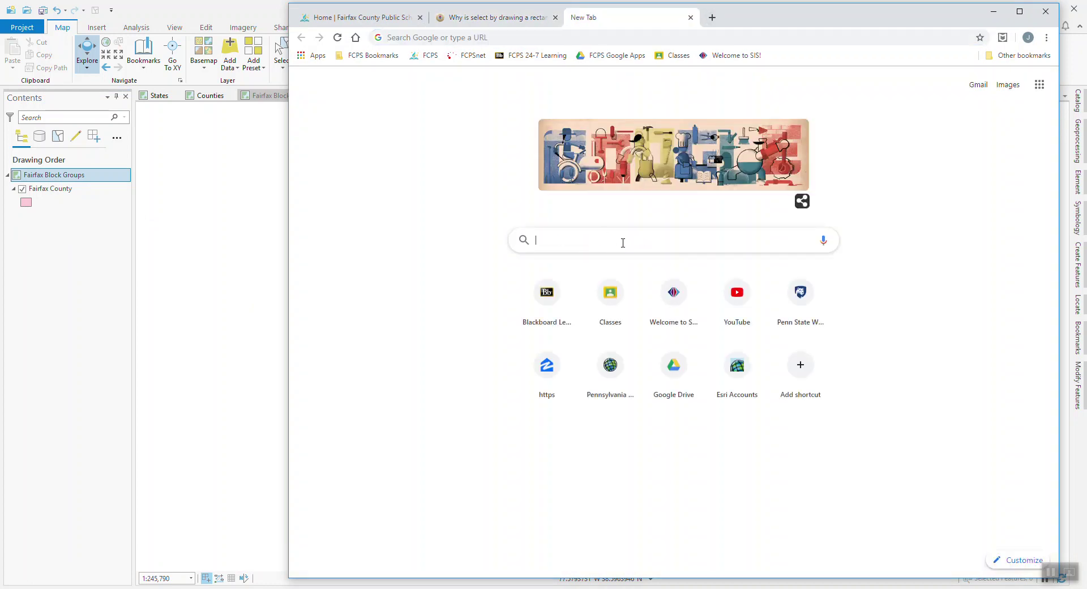
pyautogui.write('UT')
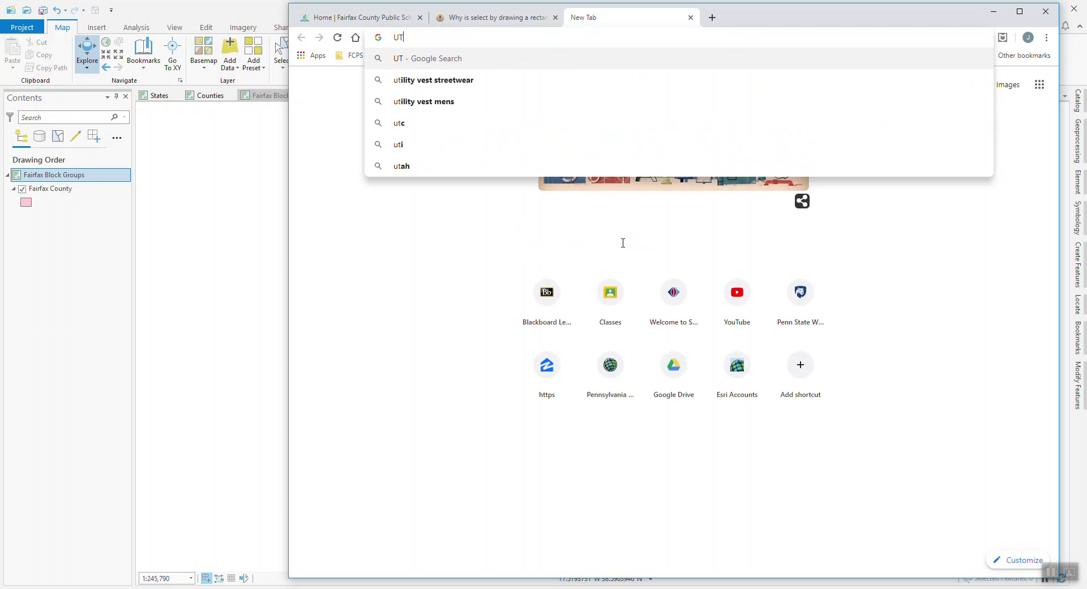
pyautogui.write('M zones')
pyautogui.press('Return')
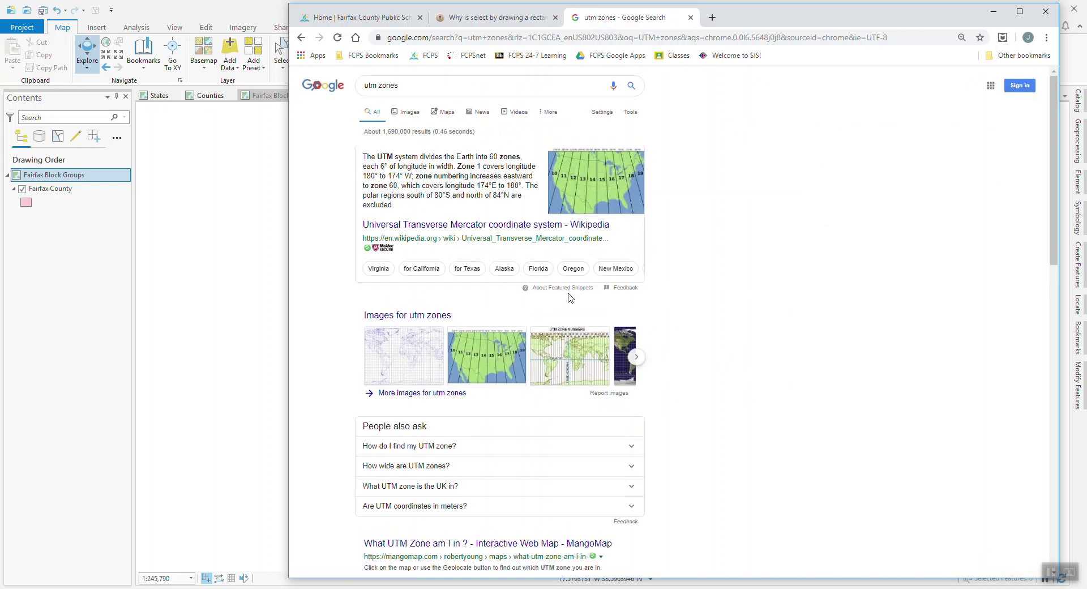
# Step: Examine Wikipedia's enlarged map of the contiguous US UTM zones to identify Fairfax County's zone, and return to ArcGIS Pro
pyautogui.click(508, 363)
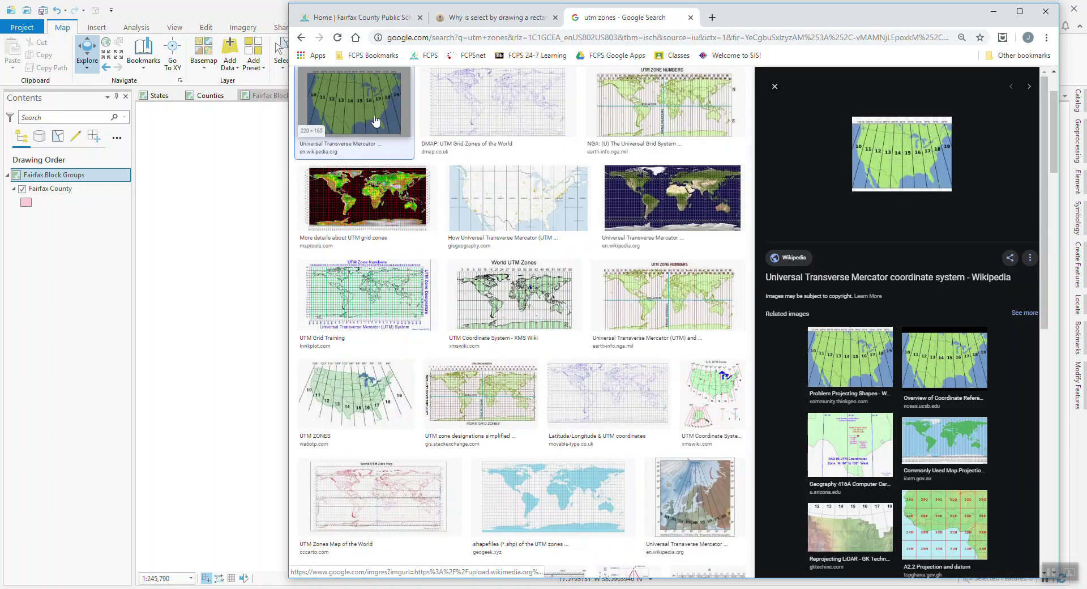
pyautogui.click(376, 121)
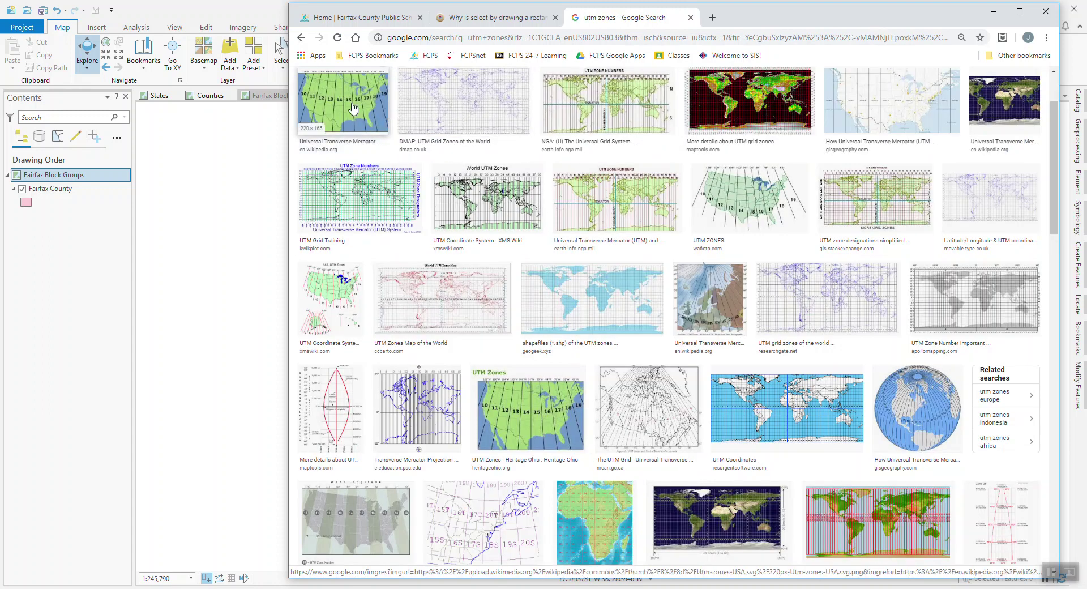
pyautogui.click(352, 108)
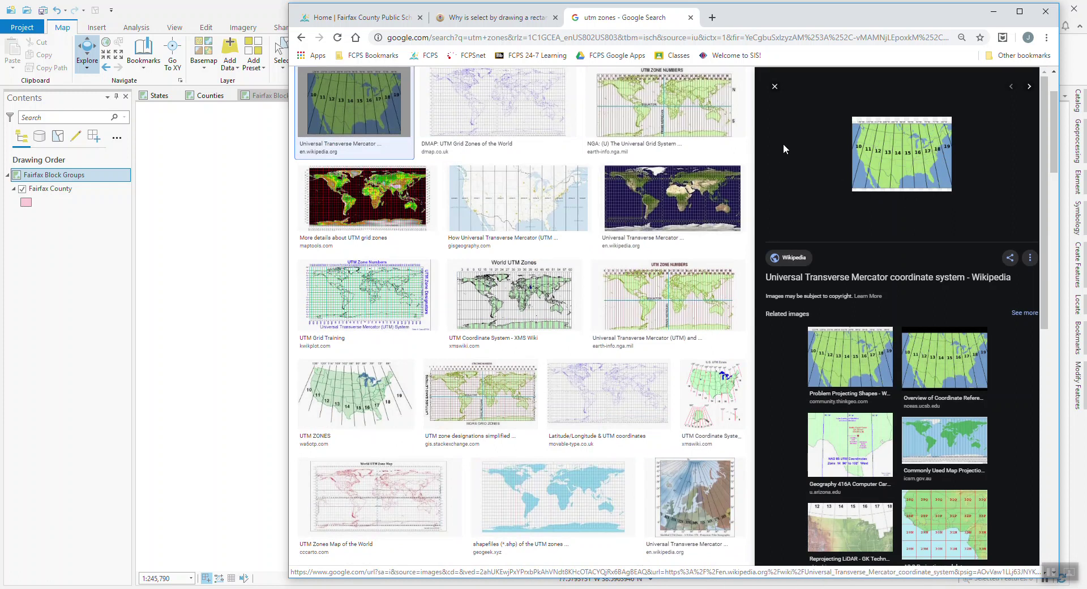
pyautogui.click(915, 161)
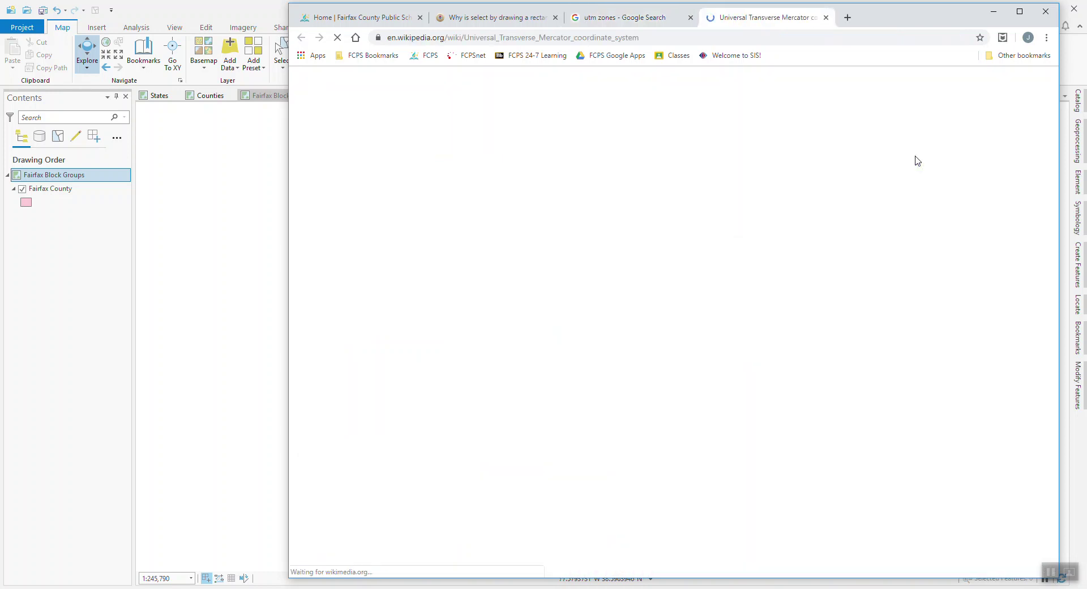
pyautogui.scroll(-10, 723, 304)
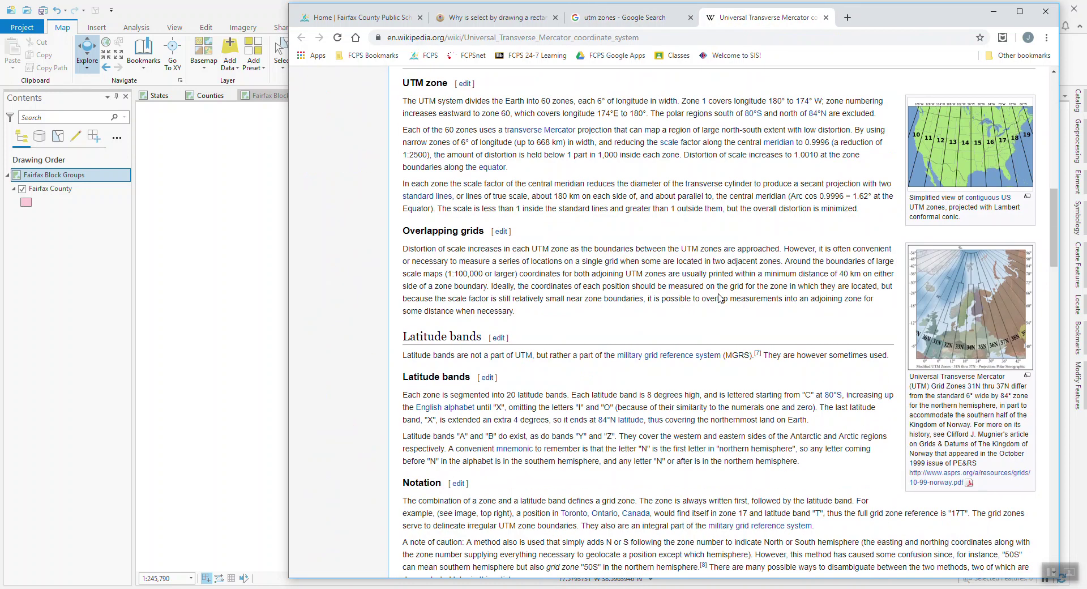
pyautogui.click(978, 168)
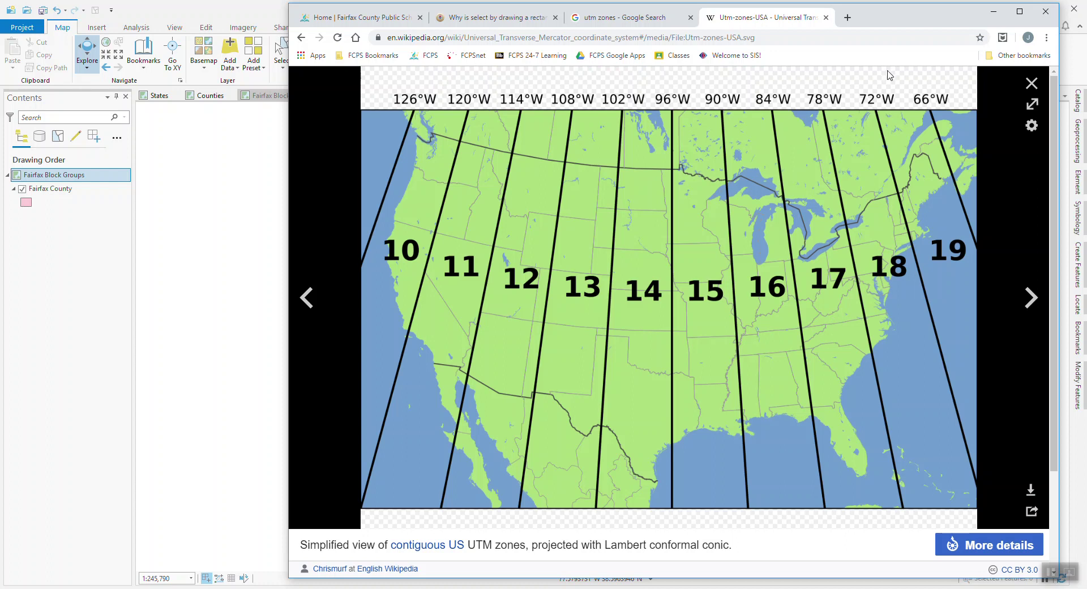
pyautogui.click(984, 16)
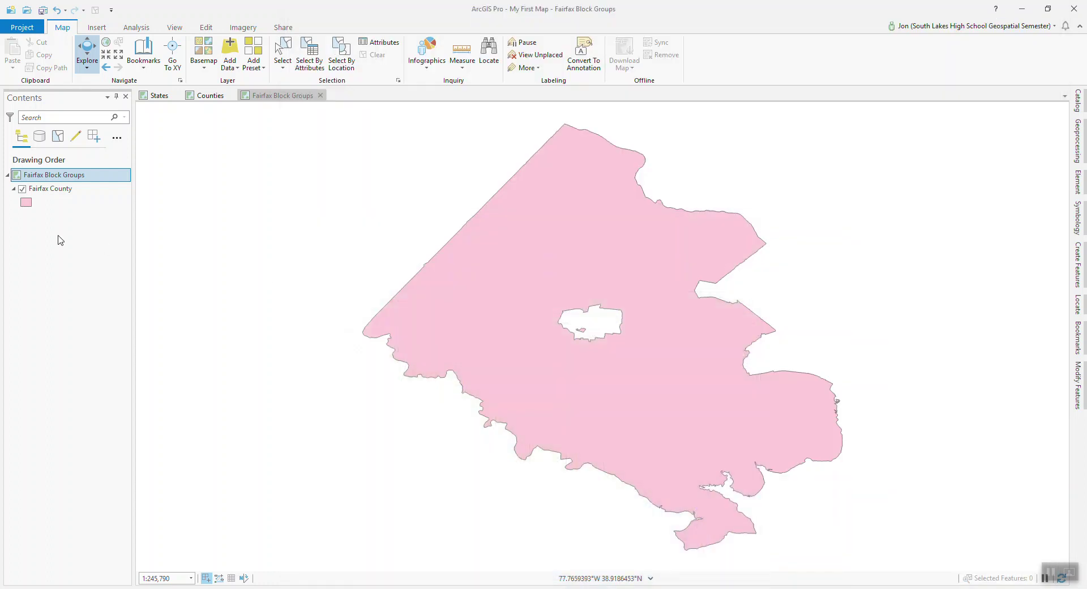
pyautogui.click(48, 191)
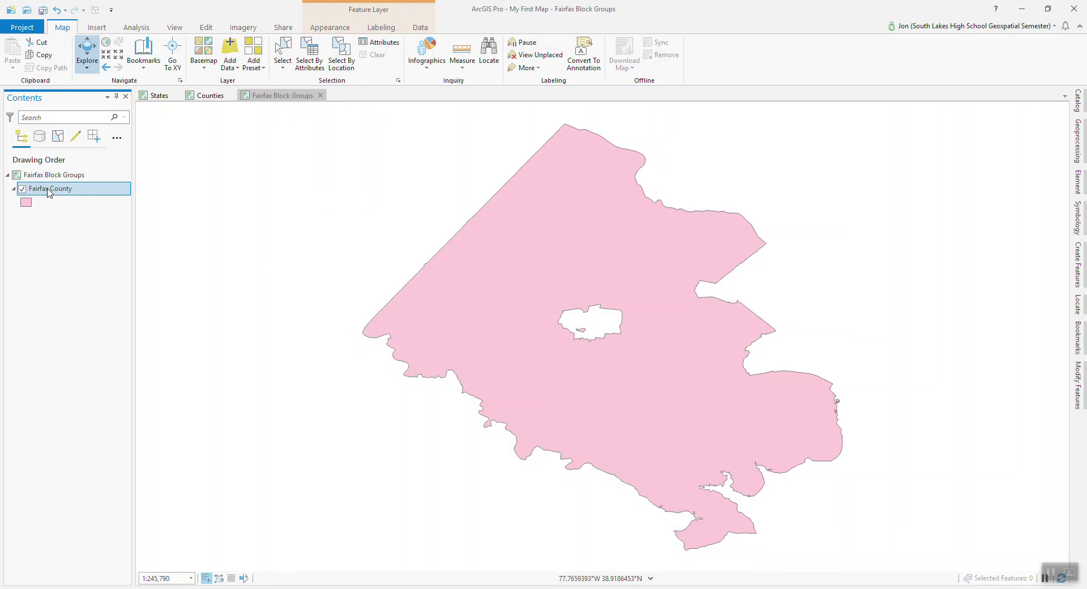
pyautogui.rightClick(49, 192)
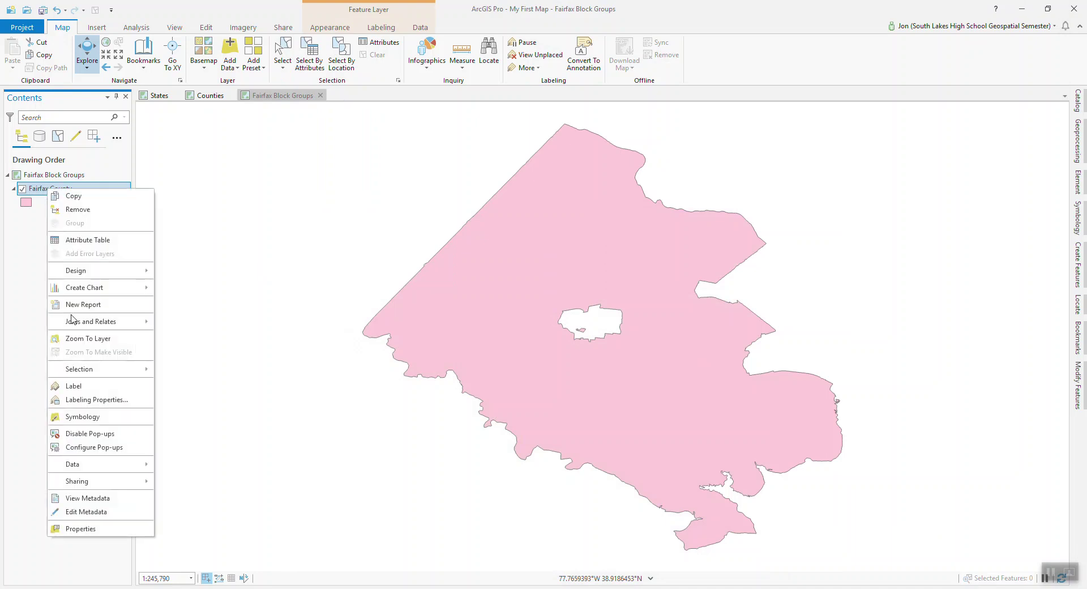
pyautogui.click(80, 528)
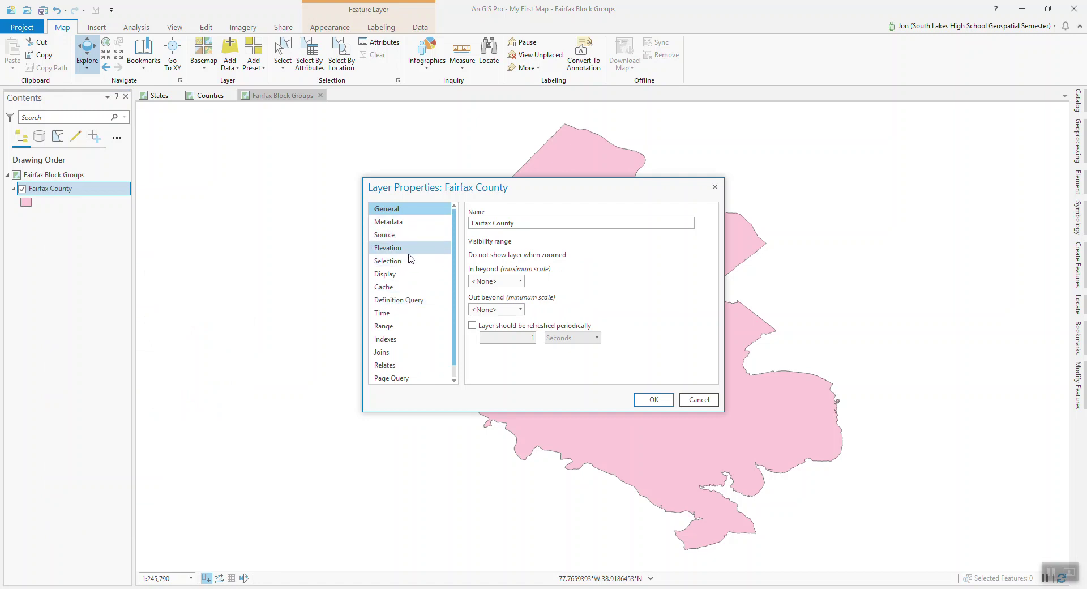
pyautogui.click(706, 405)
# Step: Set the Fairfax Block Groups map's XY coordinate system to the projected system NAD 1983 UTM Zone 18N
pyautogui.click(48, 176)
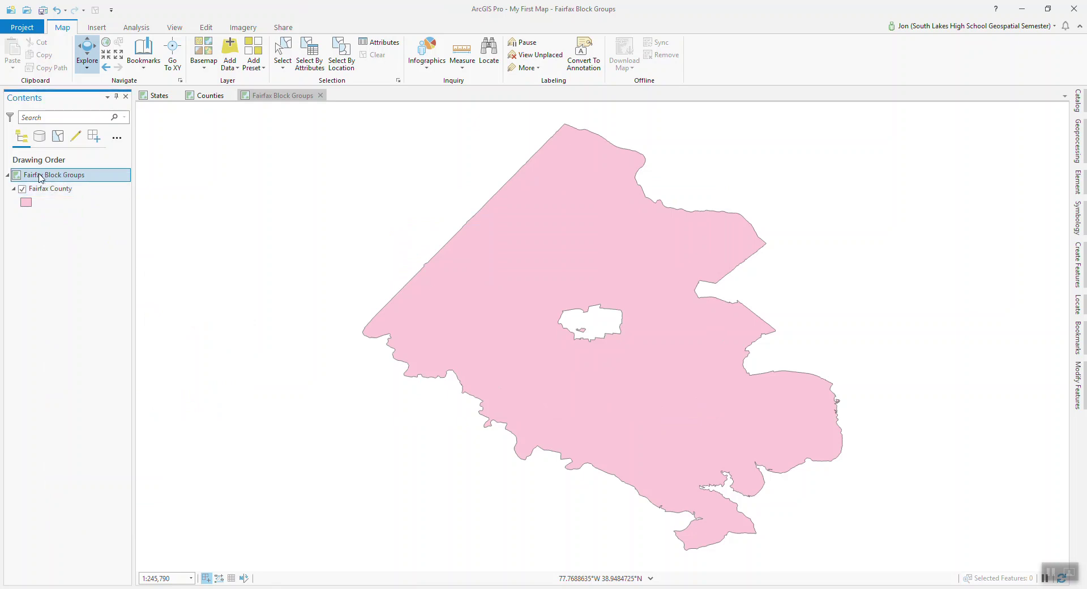
pyautogui.rightClick(41, 178)
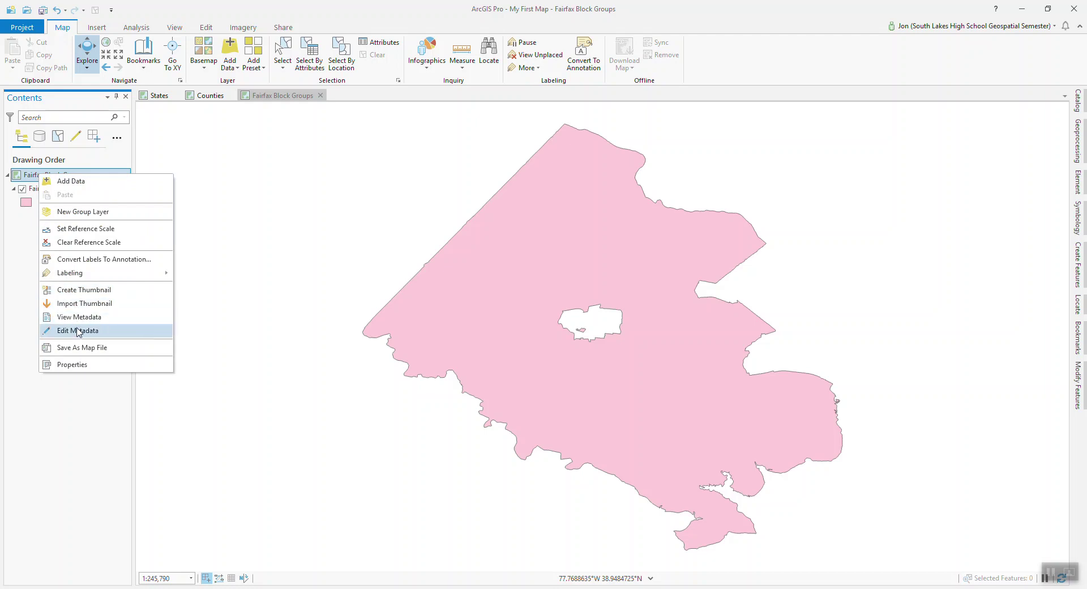
pyautogui.click(74, 366)
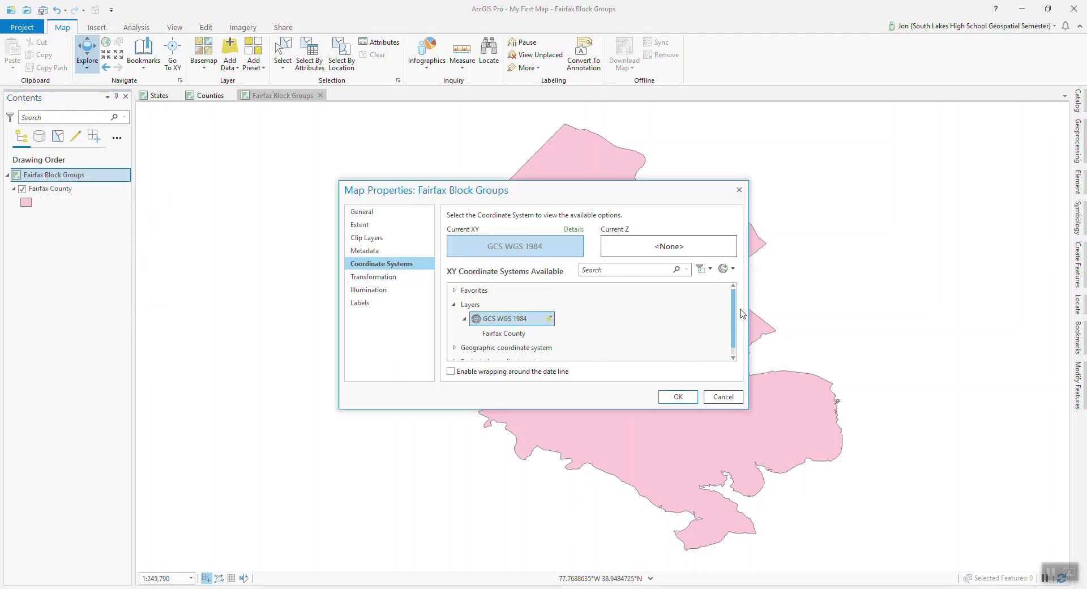
pyautogui.moveTo(734, 319); pyautogui.dragTo(734, 329)
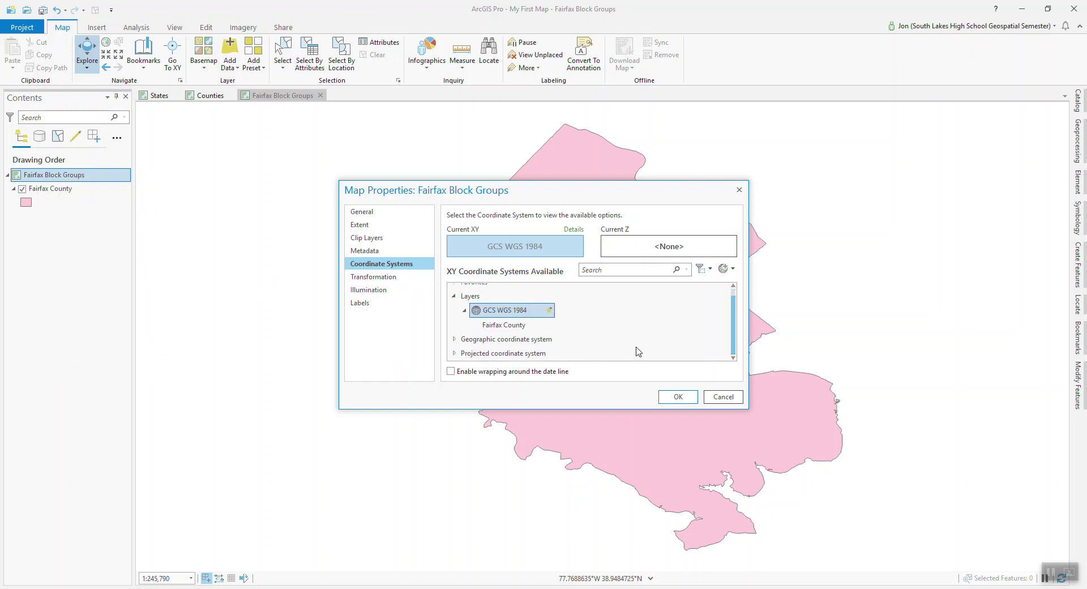
pyautogui.click(454, 353)
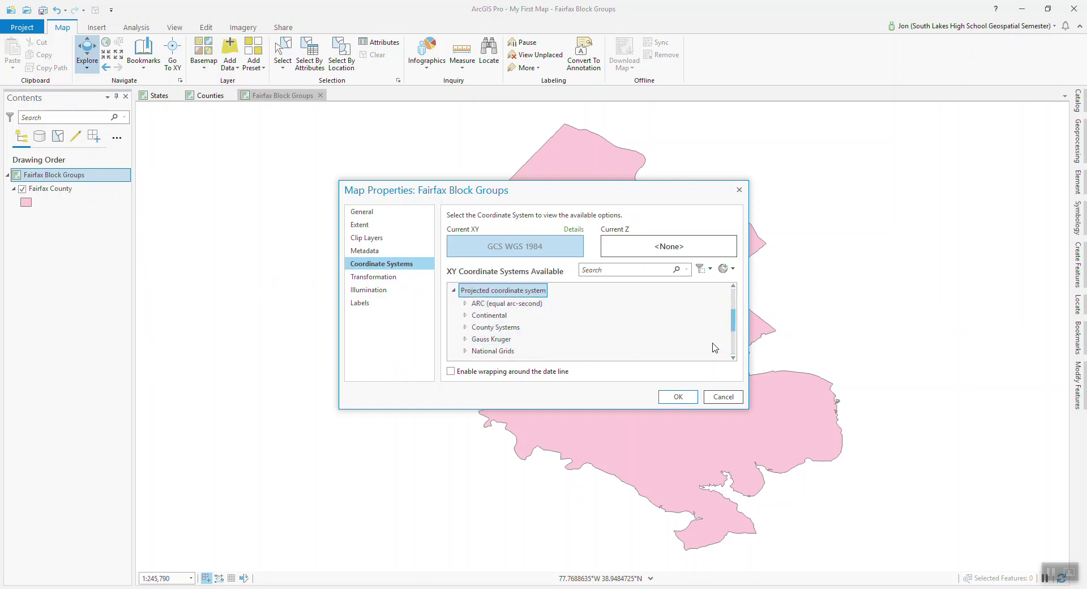
pyautogui.moveTo(734, 325); pyautogui.dragTo(759, 342)
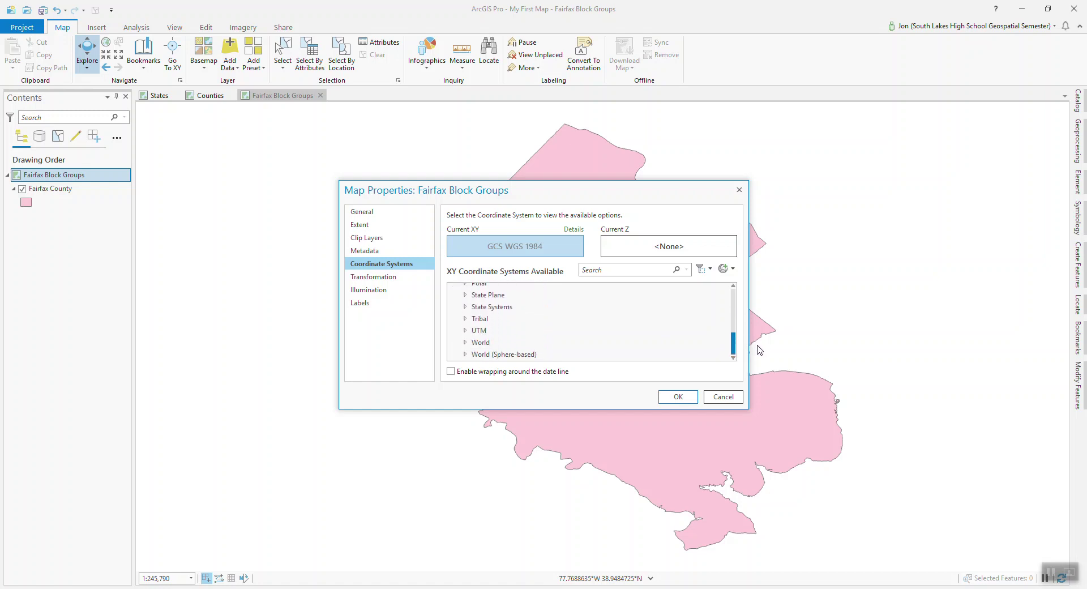
pyautogui.click(465, 330)
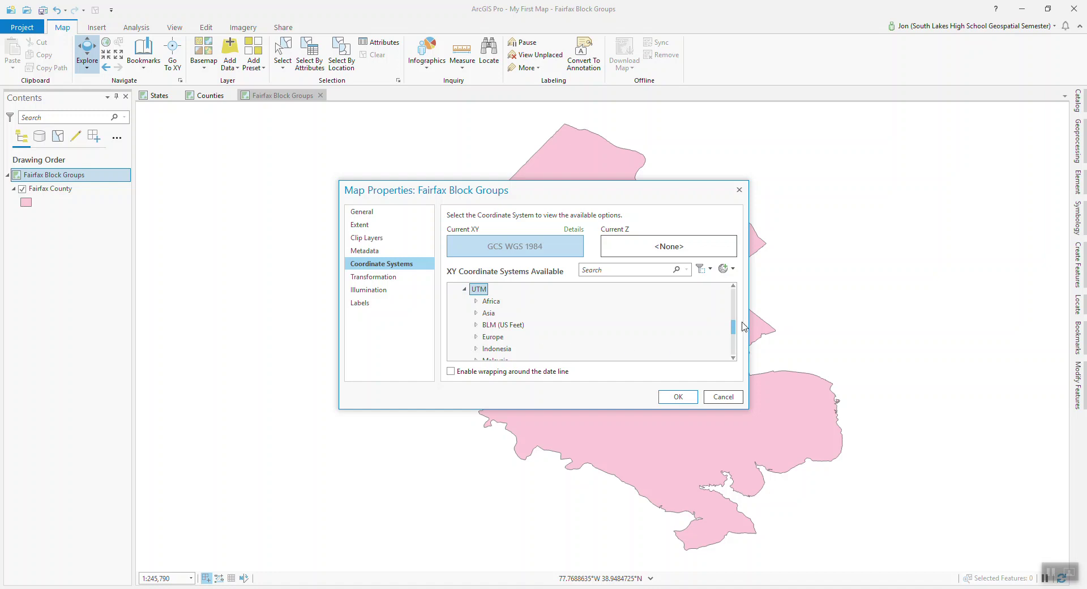
pyautogui.moveTo(735, 331); pyautogui.dragTo(737, 340)
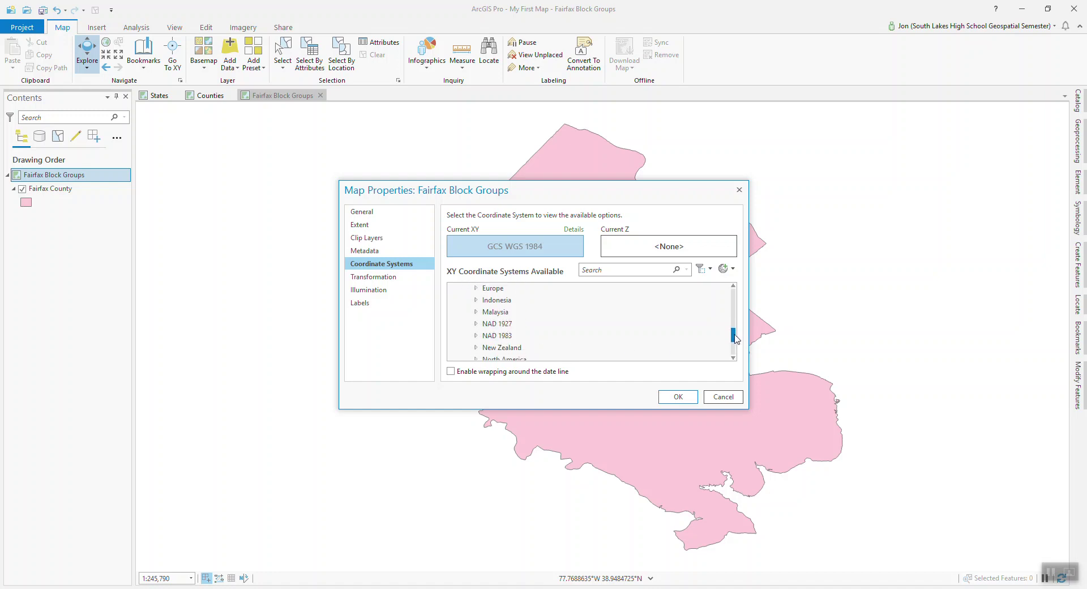
pyautogui.click(477, 335)
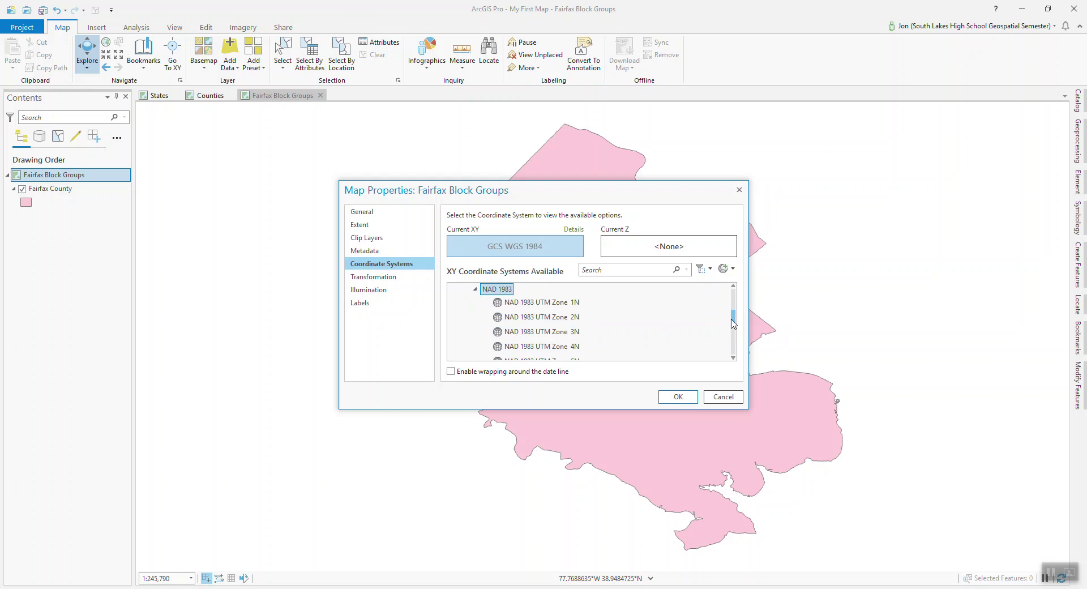
pyautogui.moveTo(734, 320); pyautogui.dragTo(739, 336)
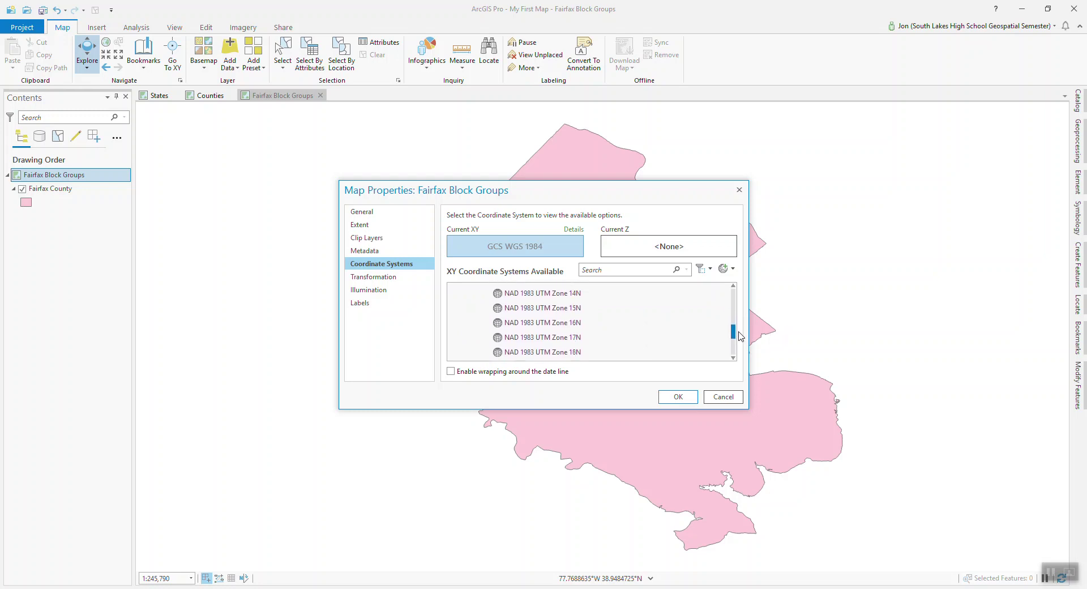
pyautogui.click(567, 352)
pyautogui.click(678, 397)
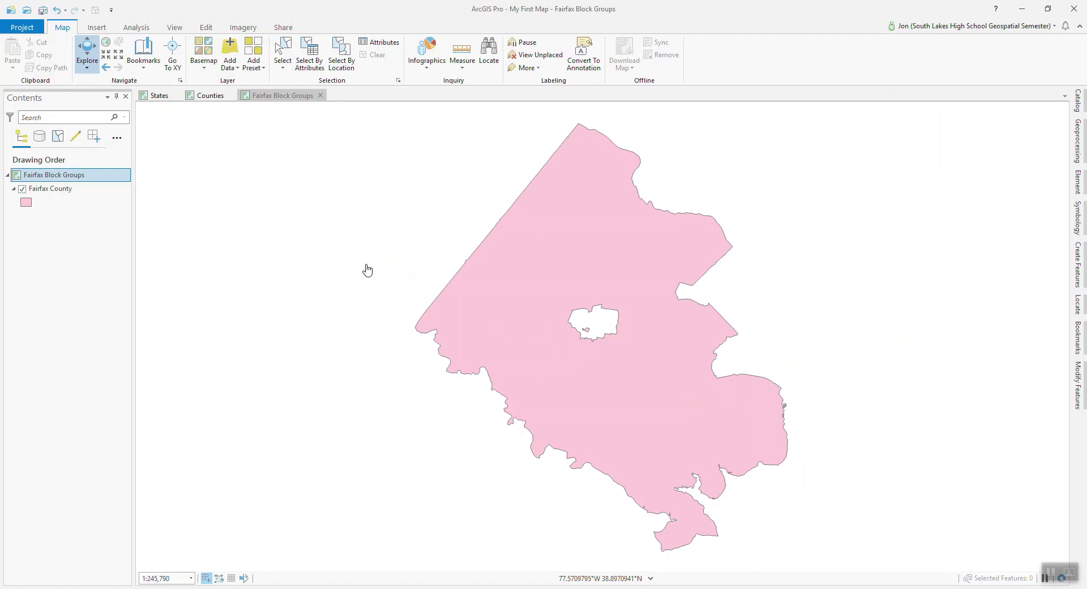
# Step: Add the mjr_hwys feature class from mjr_hwys.gdb in the USA trans folder to the current map
pyautogui.click(1080, 108)
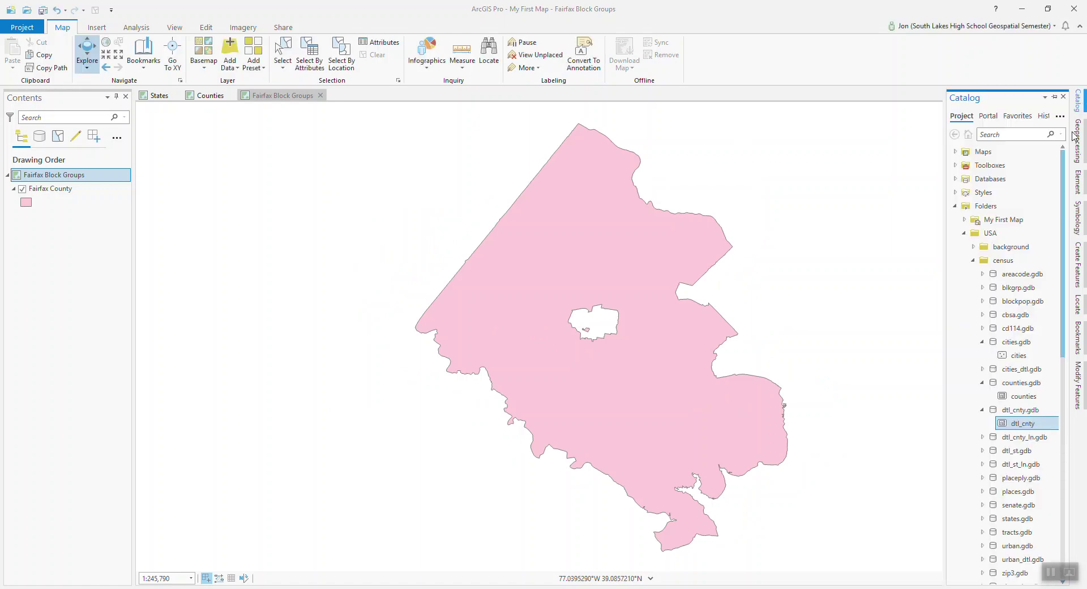
pyautogui.click(973, 261)
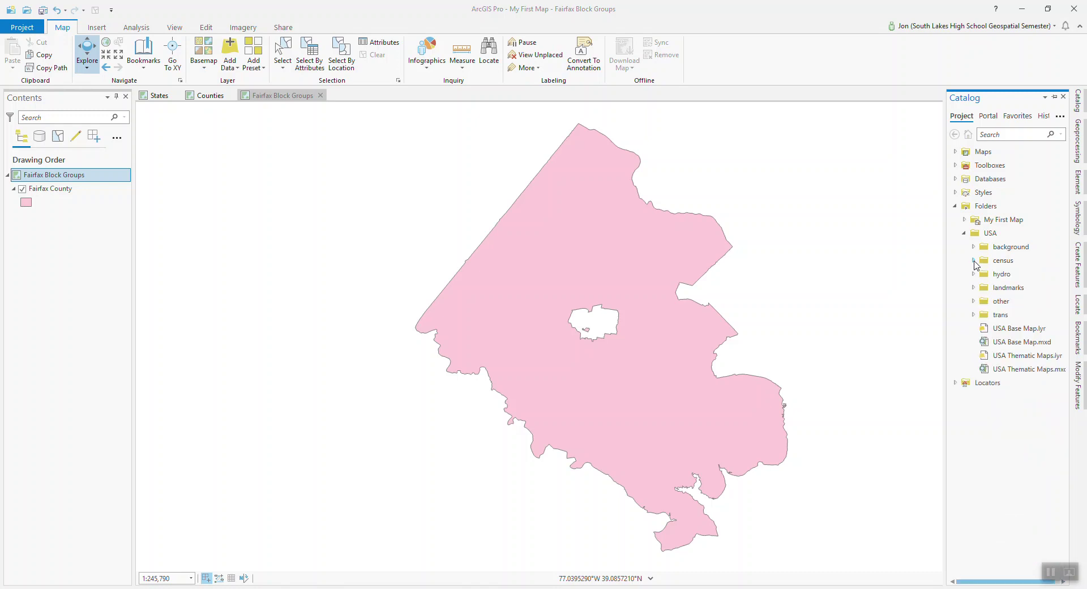
pyautogui.click(974, 315)
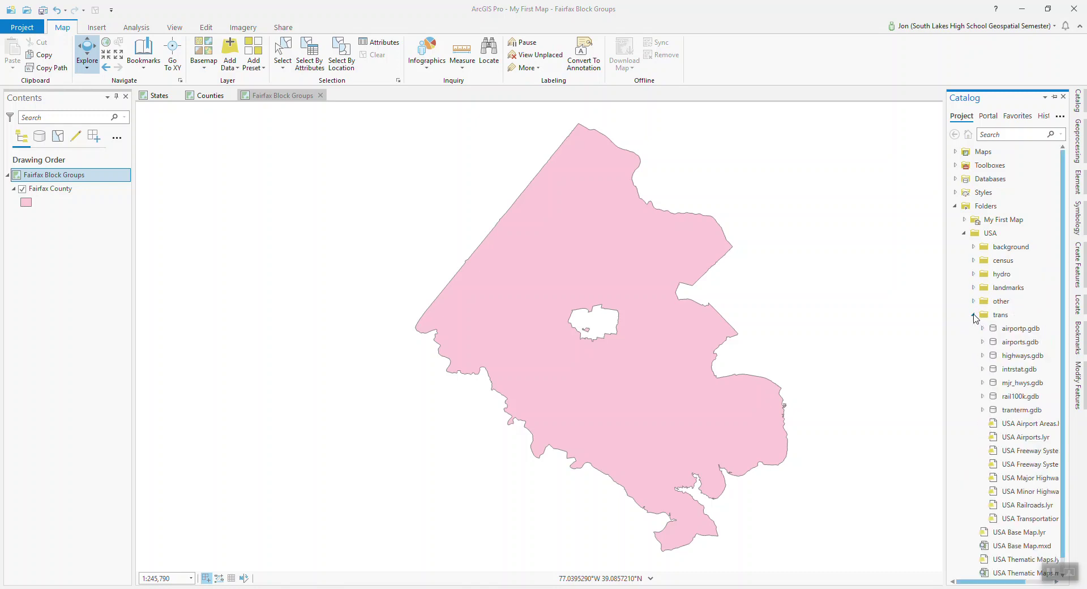
pyautogui.click(983, 383)
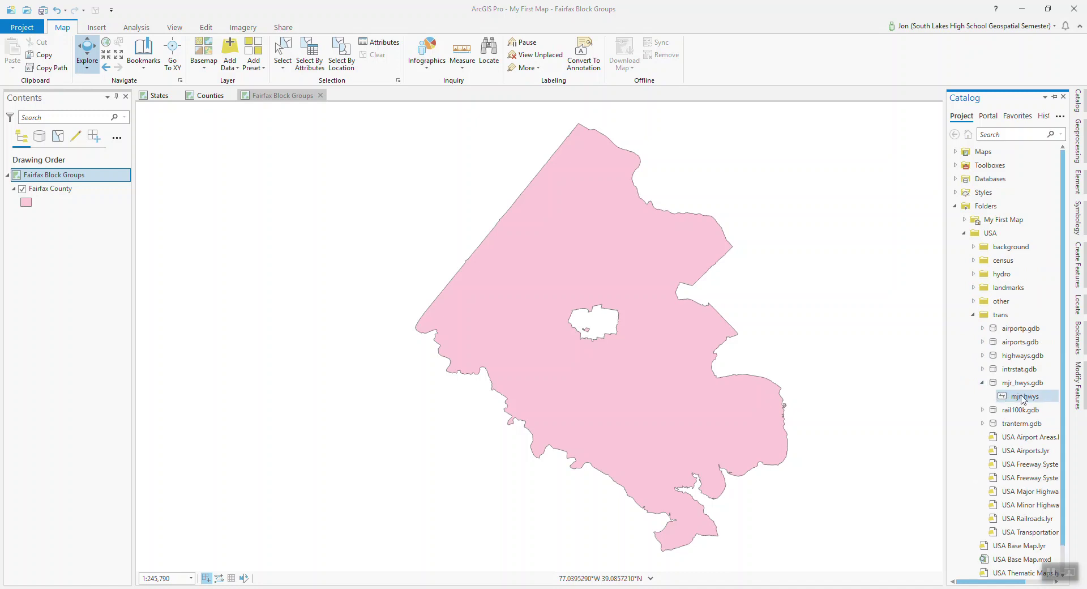
pyautogui.rightClick(1023, 397)
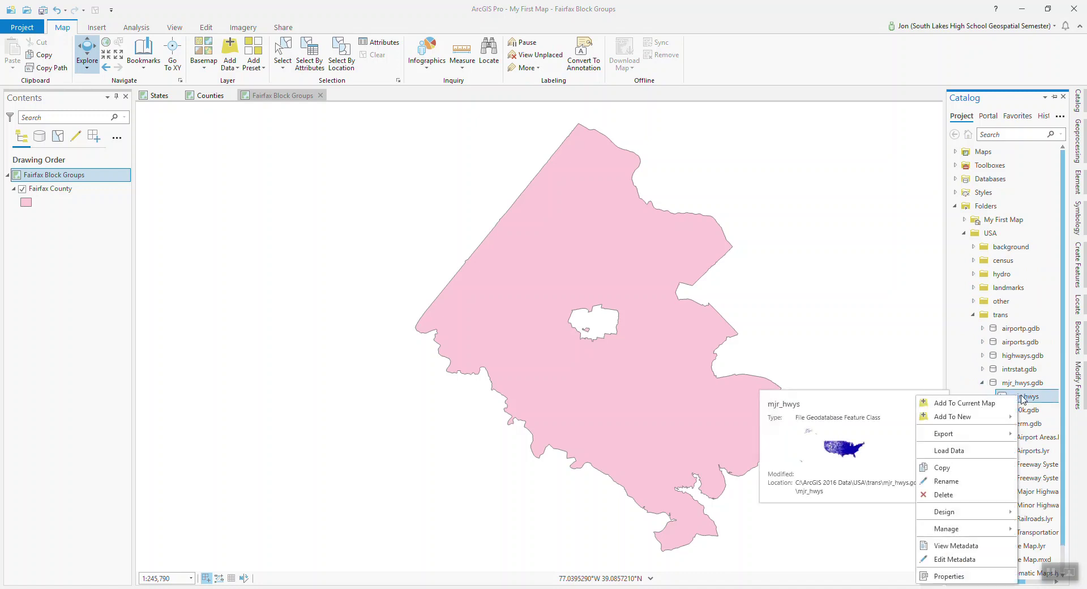
pyautogui.click(971, 404)
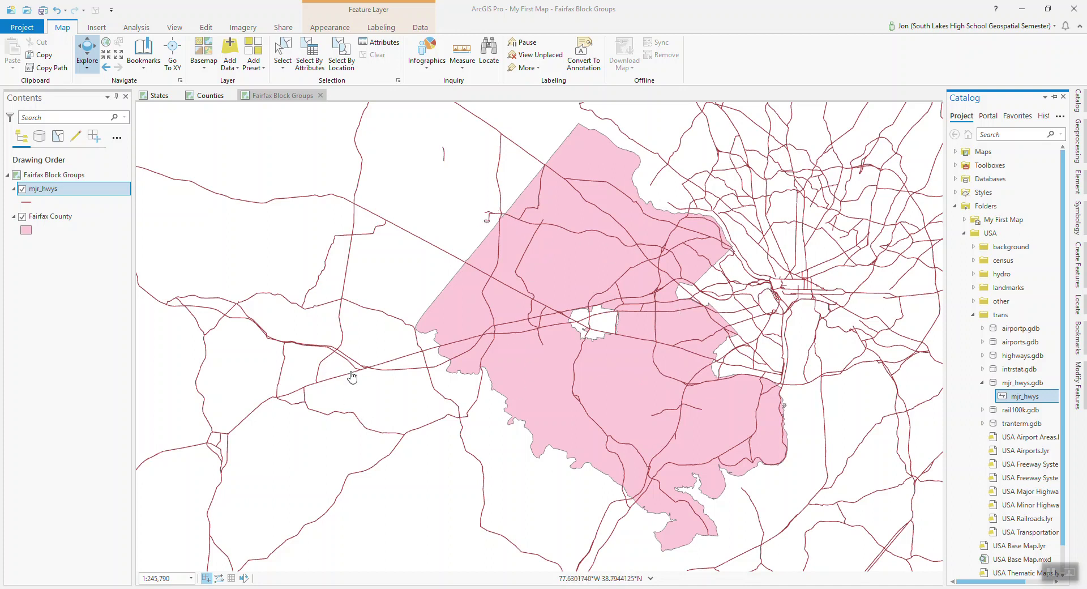
# Step: Set up the Clip analysis tool with mjr_hwys as the input features and Fairfax County as the clip features
pyautogui.click(149, 31)
pyautogui.click(150, 48)
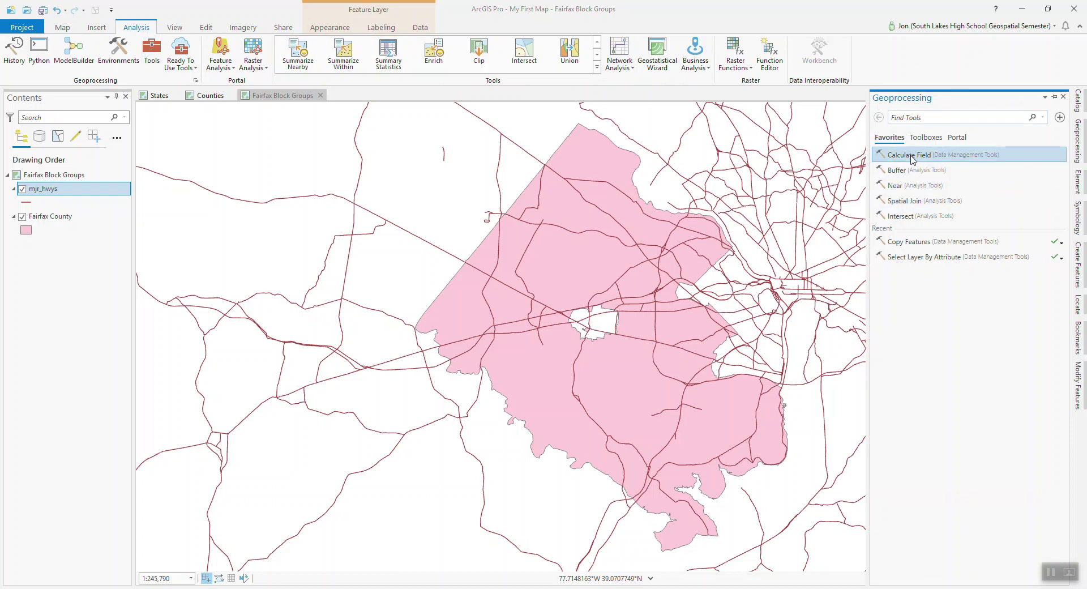
pyautogui.click(917, 115)
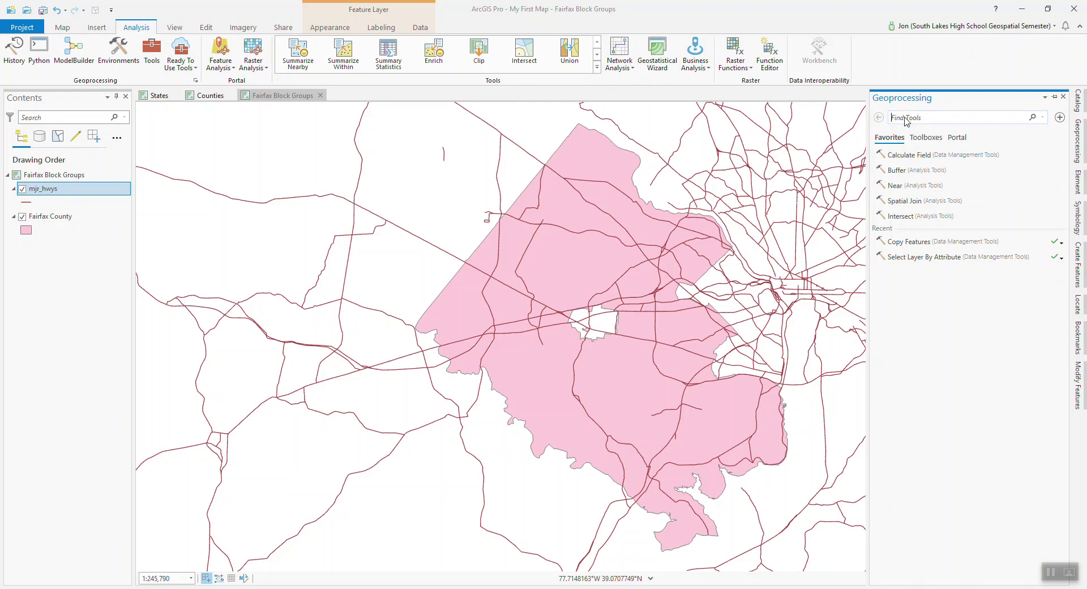
pyautogui.write('Clip')
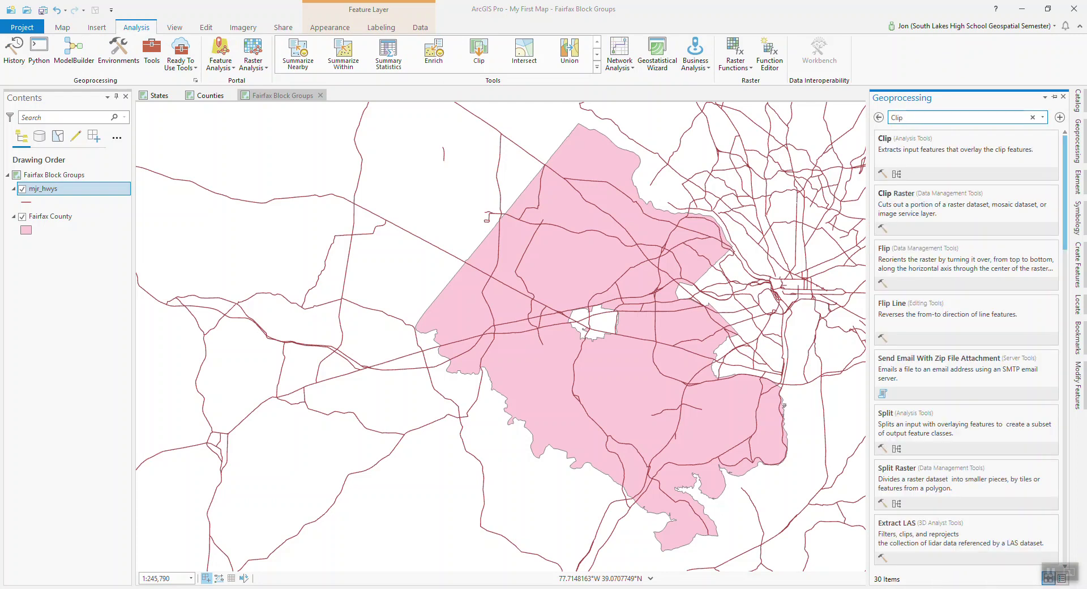
pyautogui.click(891, 140)
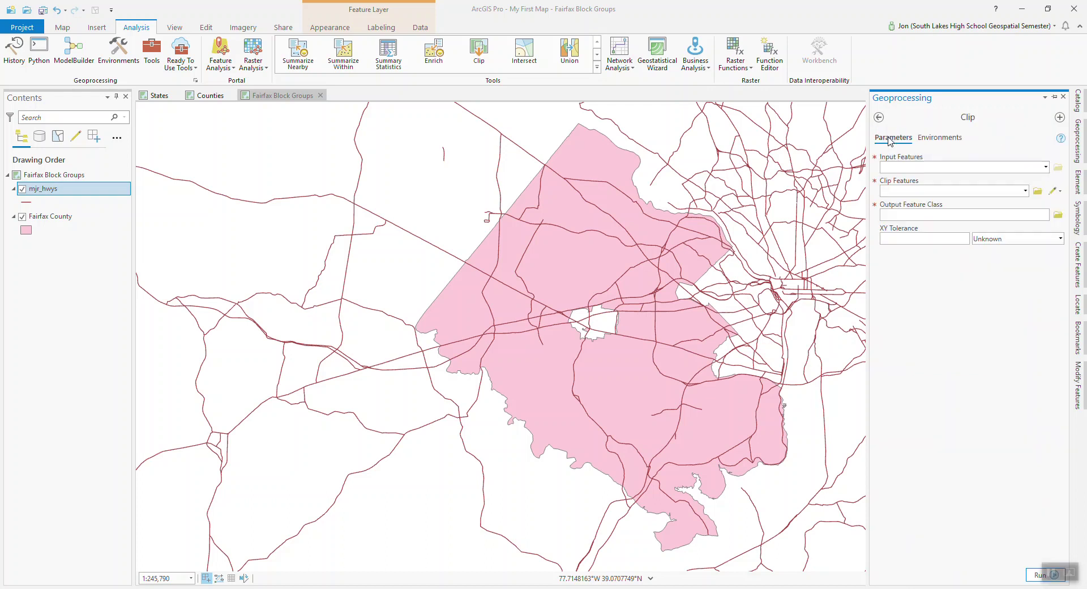
pyautogui.click(1044, 168)
pyautogui.click(916, 180)
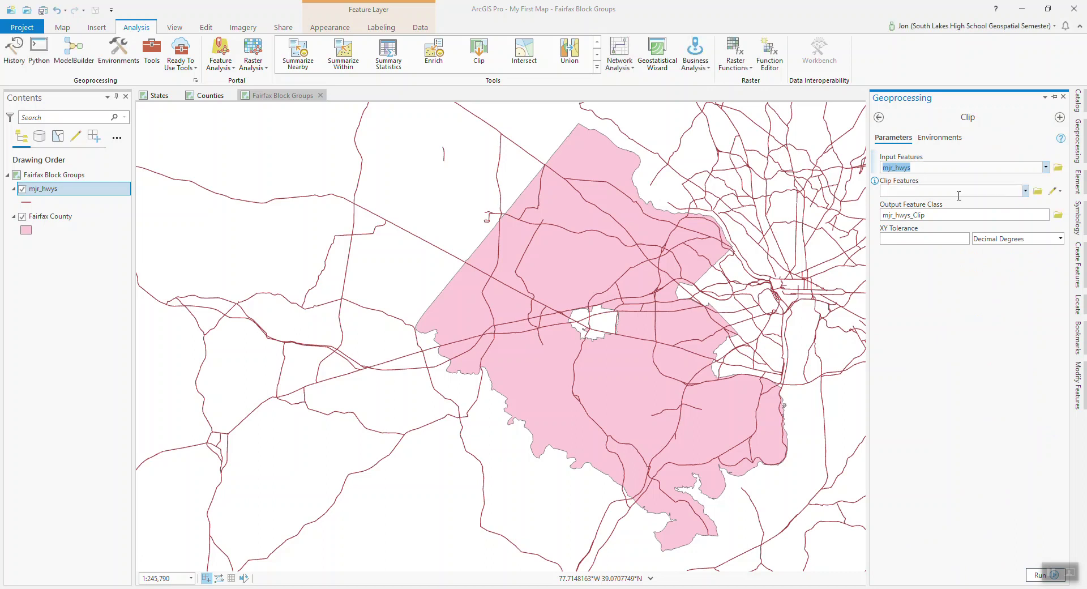
pyautogui.click(1025, 191)
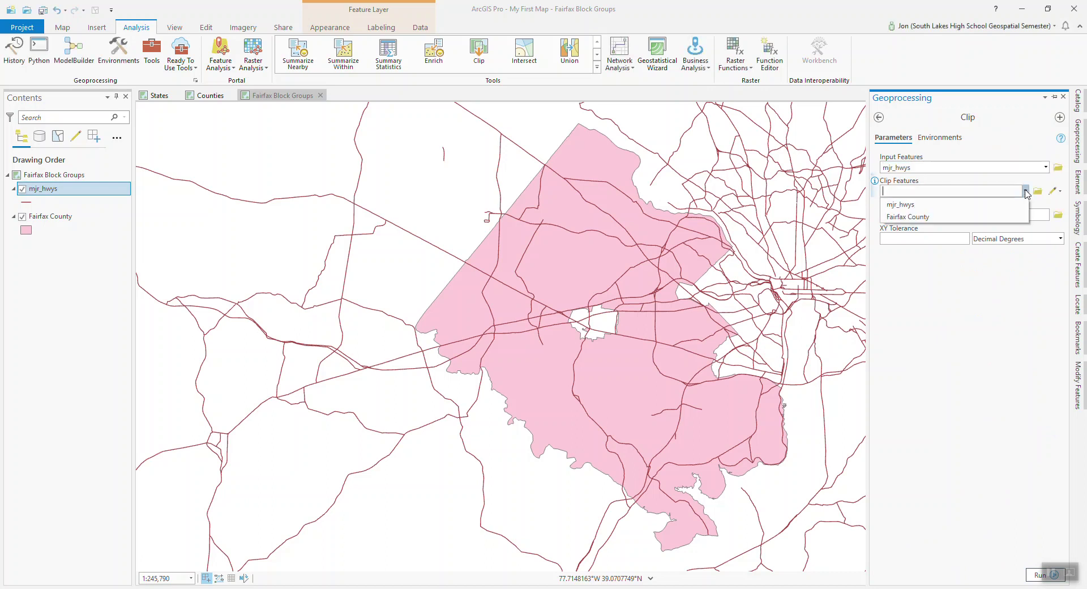
pyautogui.click(934, 218)
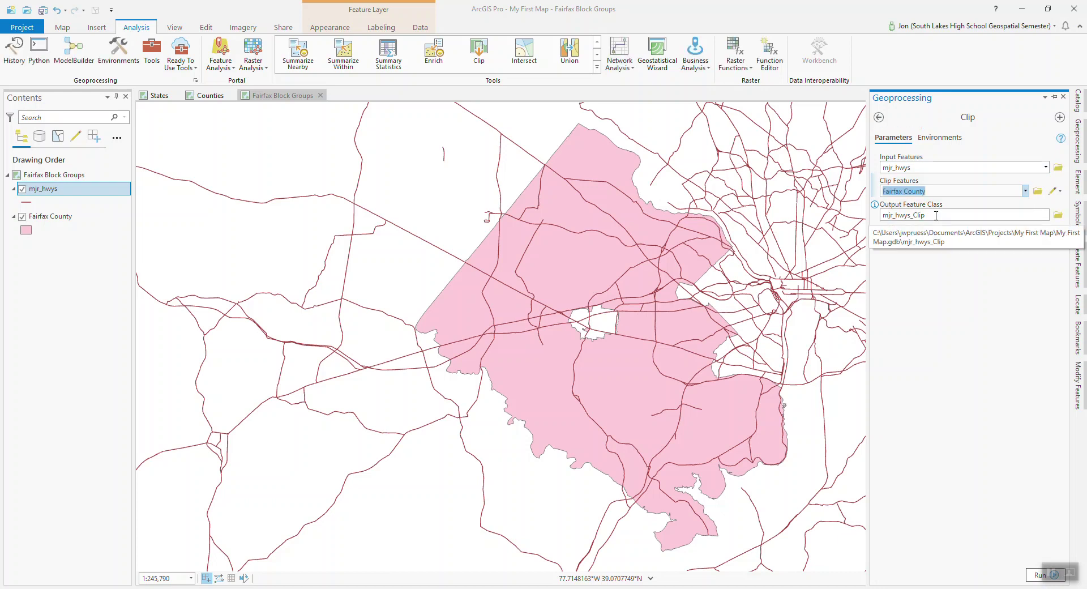
# Step: Name the clip output Fairfax hwys in the My First Map folder and run the clip
pyautogui.click(1057, 215)
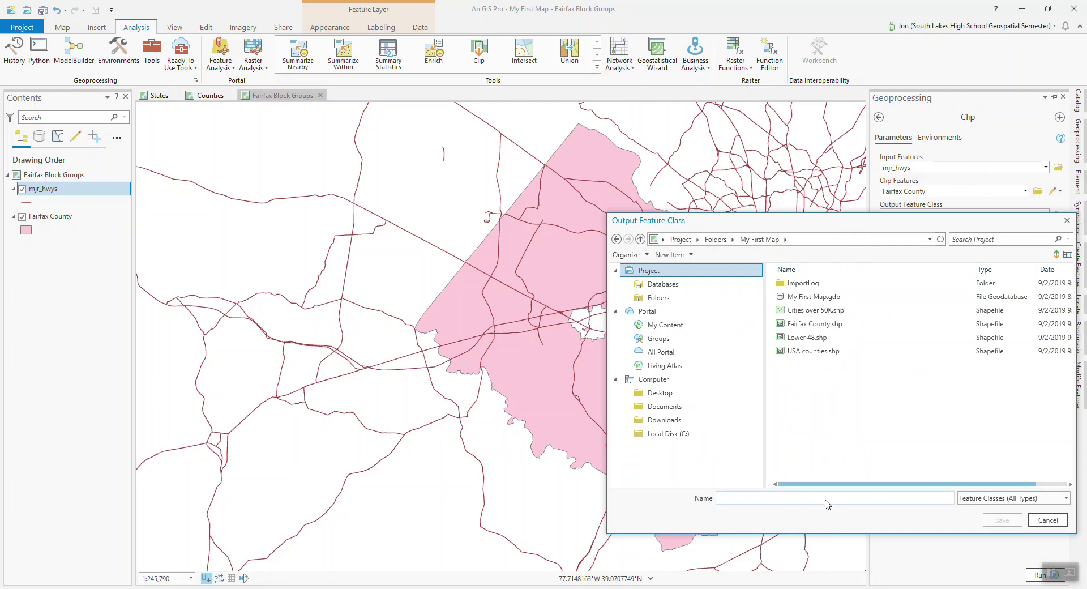
pyautogui.write('Fairfax')
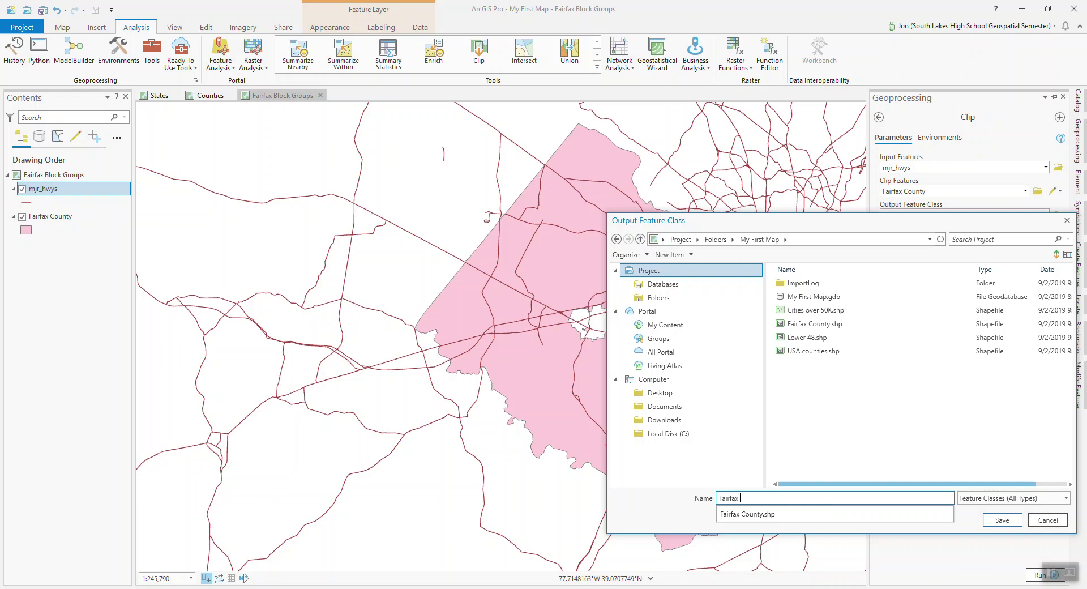
pyautogui.write('hwys')
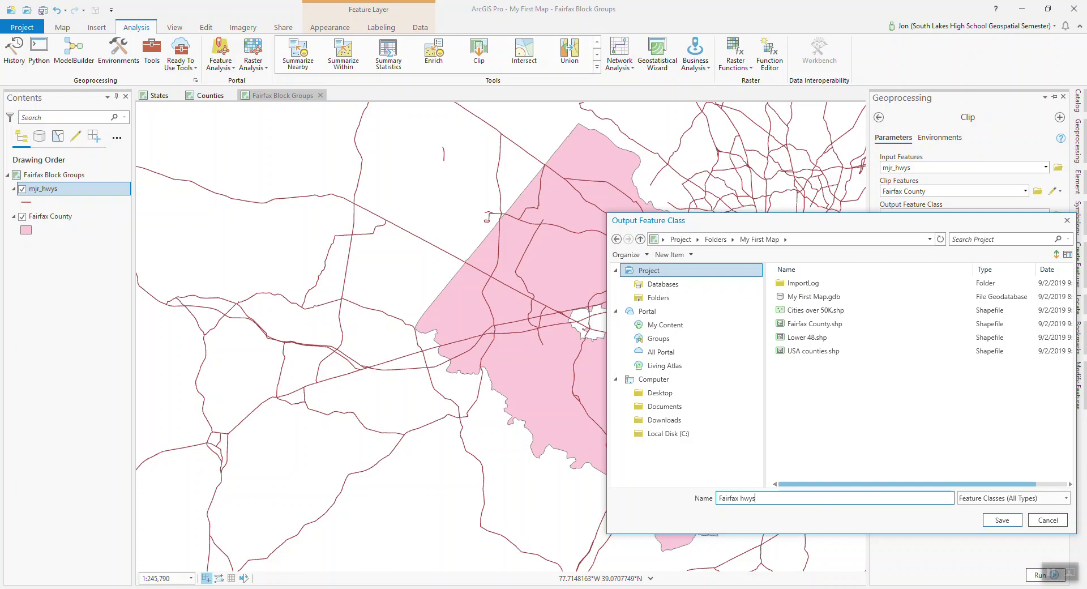
pyautogui.click(1002, 519)
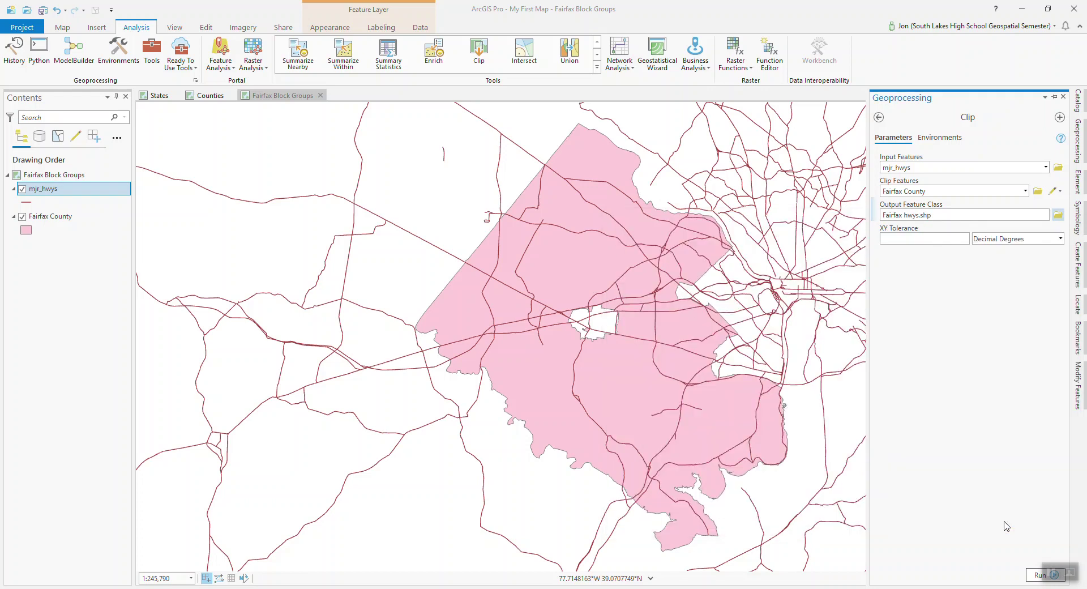
pyautogui.click(1041, 575)
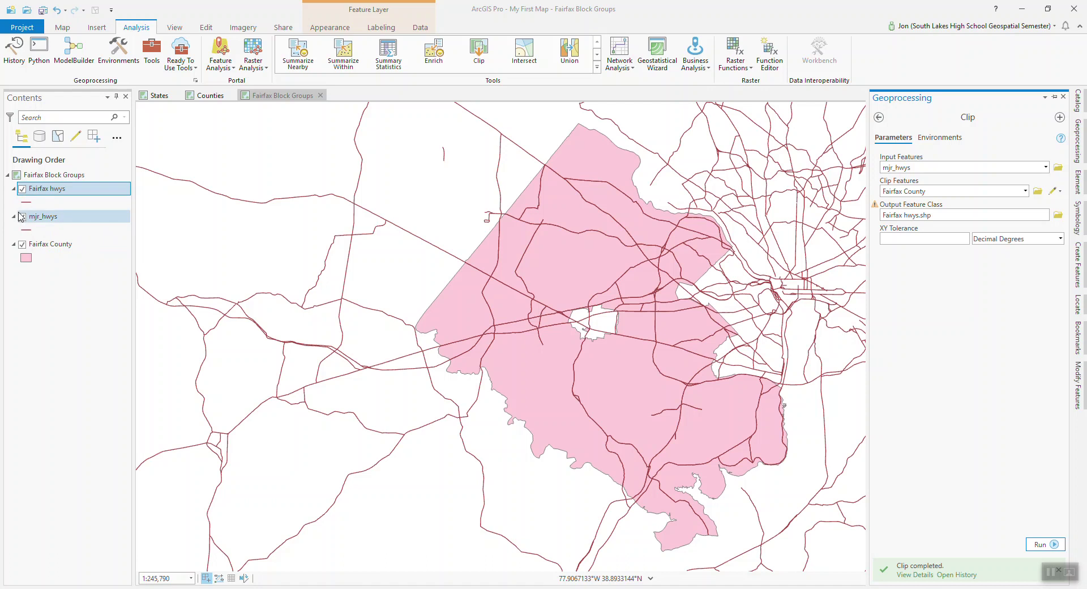
# Step: Remove the original mjr_hwys layer from the Fairfax Block Groups map and save the project
pyautogui.rightClick(35, 217)
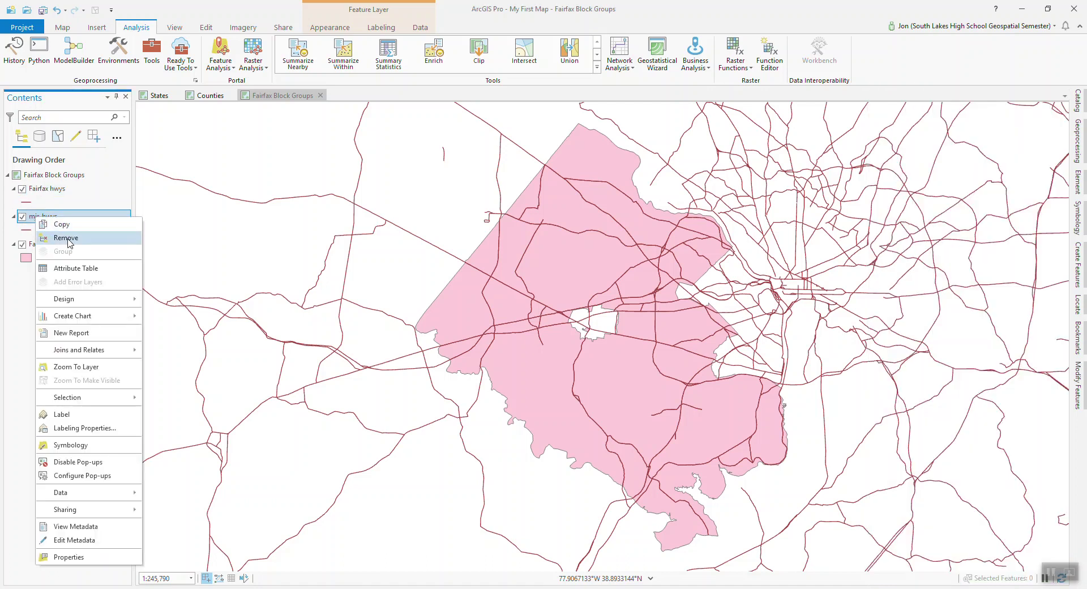
pyautogui.click(70, 238)
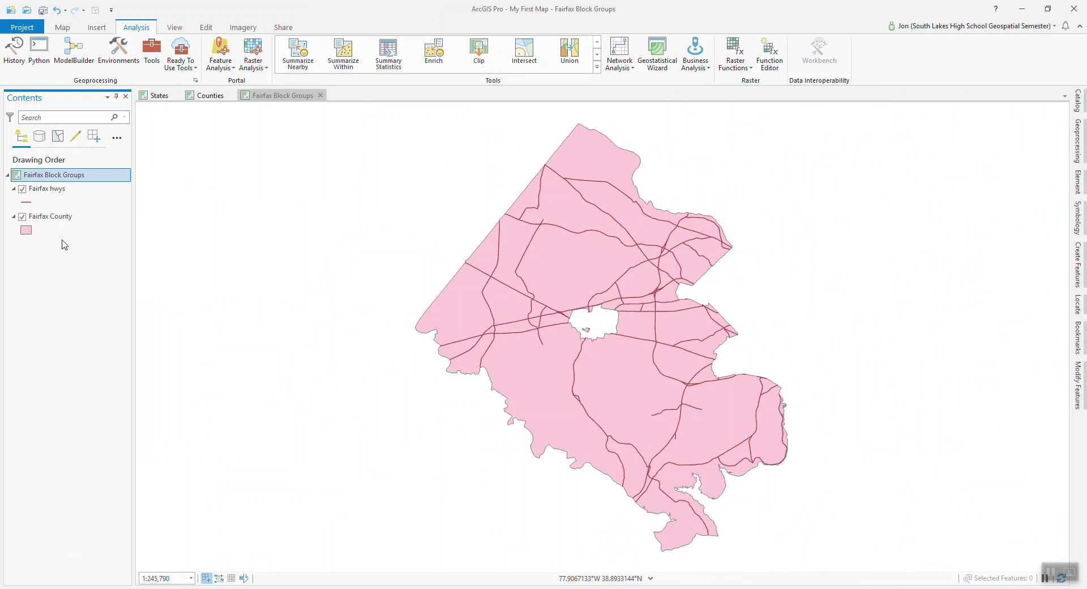
pyautogui.click(43, 12)
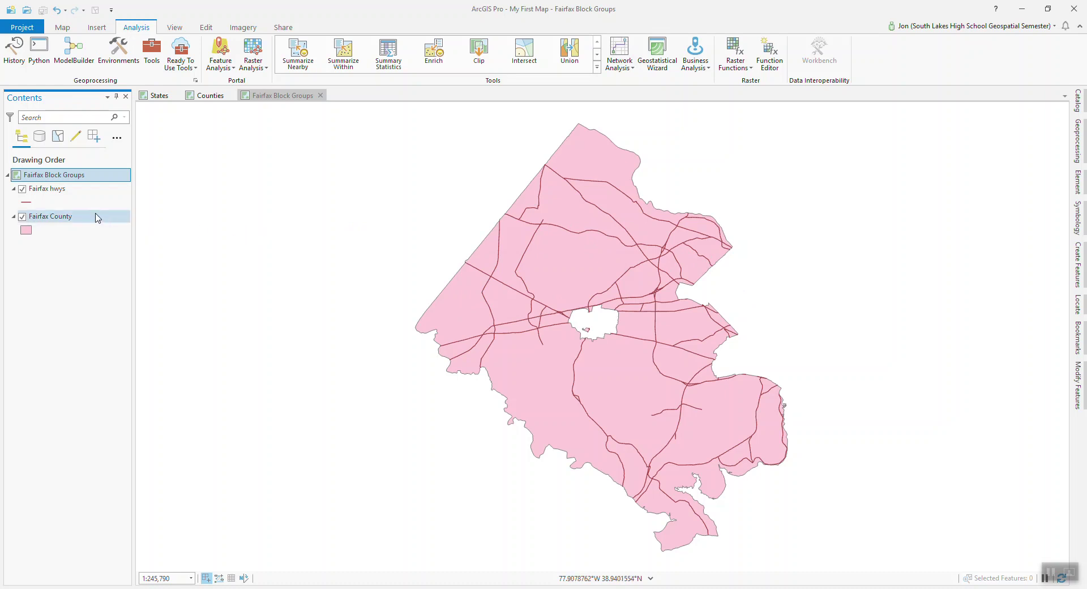
# Step: Examine the highway names, types and symbol numbers in the Fairfax hwys attribute table, and close the table
pyautogui.rightClick(52, 194)
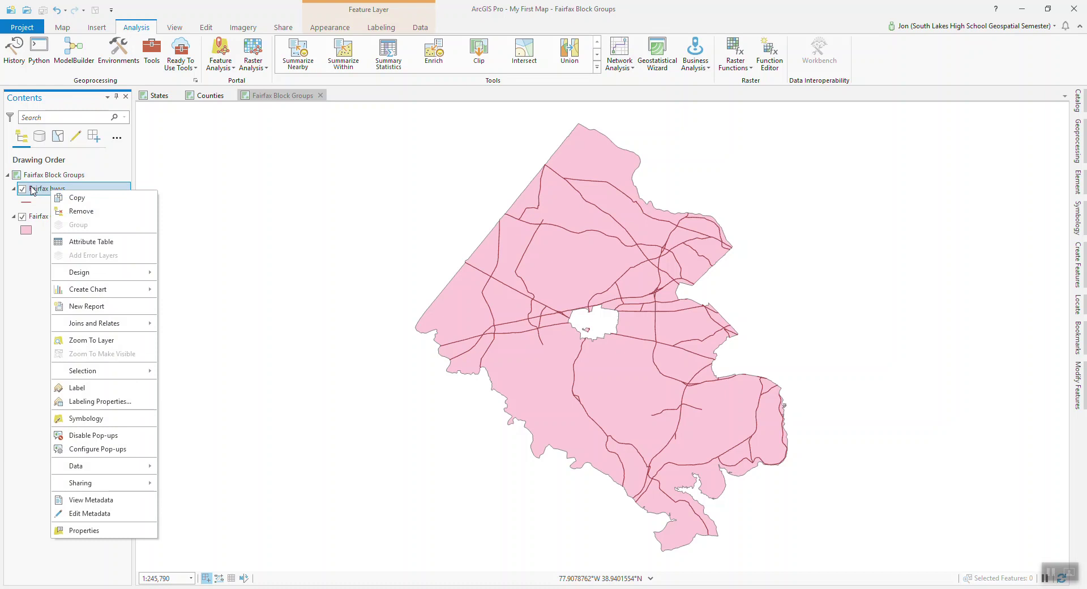
pyautogui.click(92, 244)
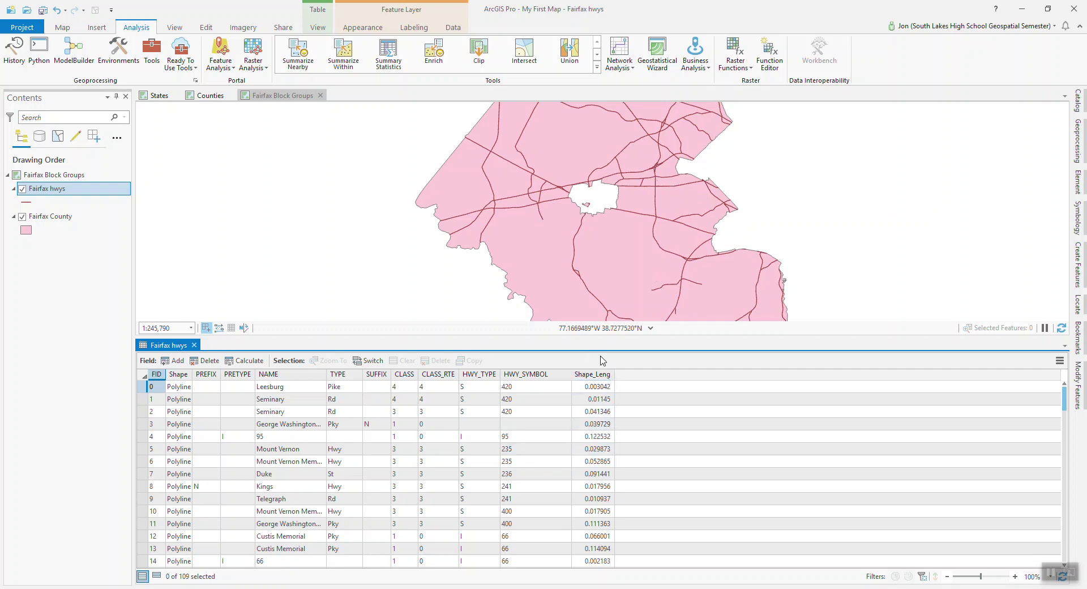
pyautogui.scroll(-3, 443, 449)
pyautogui.scroll(-7, 445, 452)
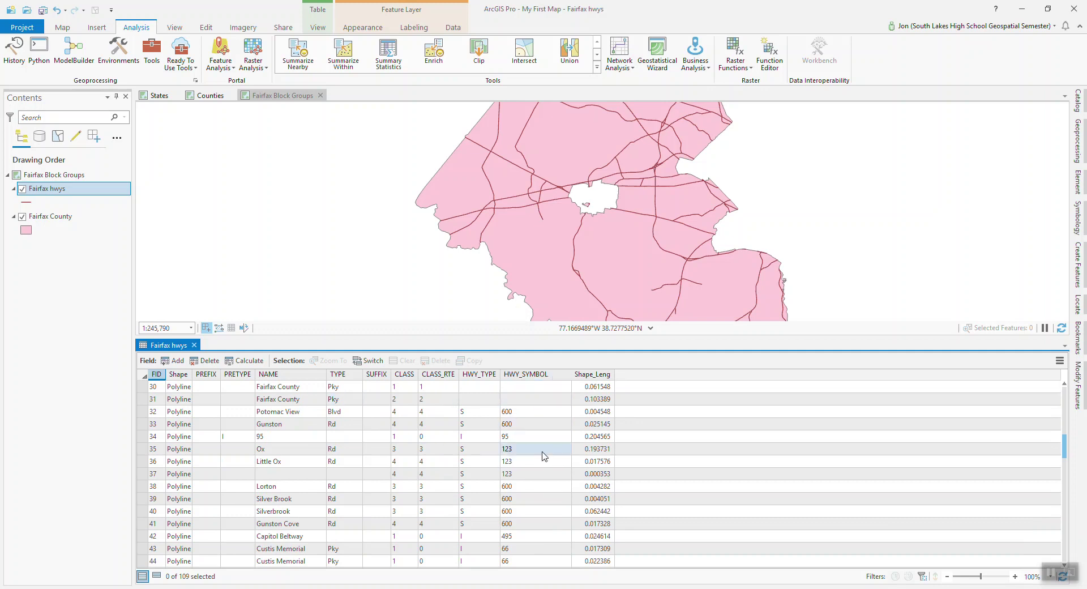
pyautogui.scroll(6, 546, 456)
pyautogui.scroll(4, 547, 456)
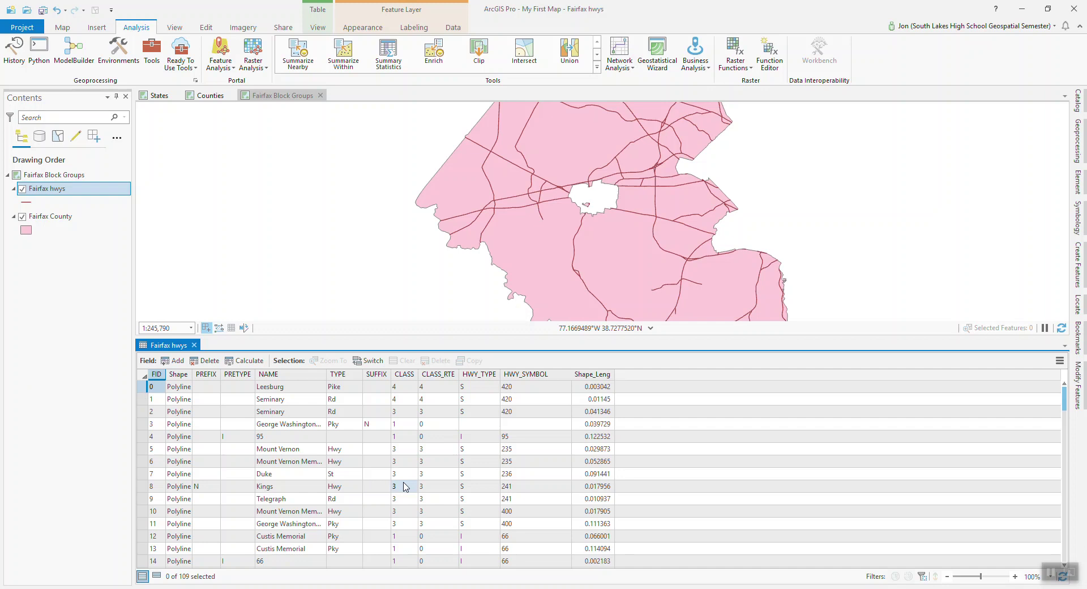
pyautogui.click(193, 345)
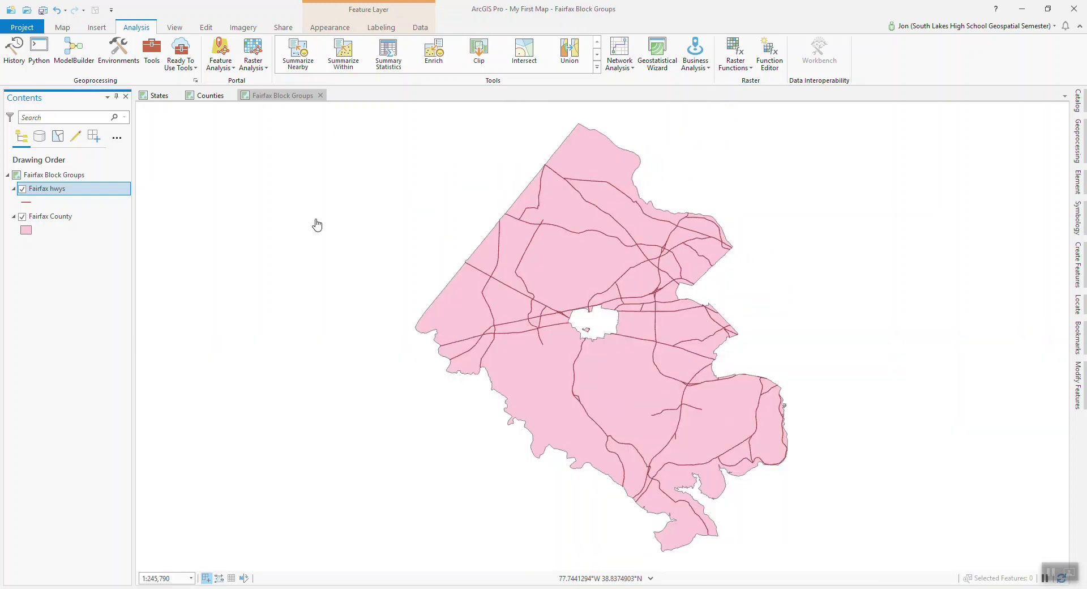
# Step: Start a new attribute selection on the Fairfax hwys layer with a clause on the HWY_SYMBOL field
pyautogui.click(62, 28)
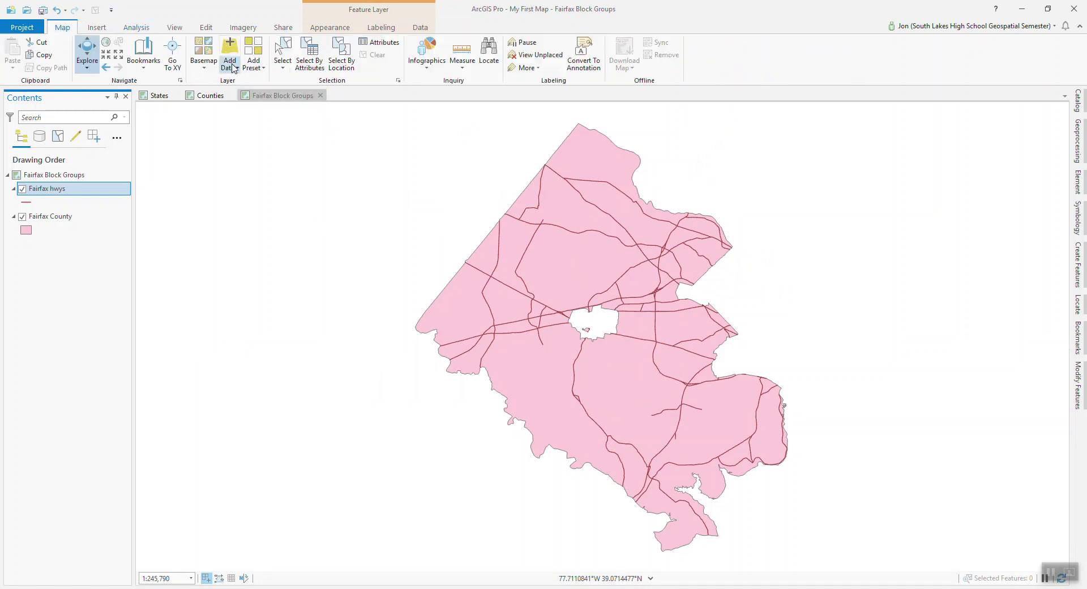
pyautogui.click(310, 64)
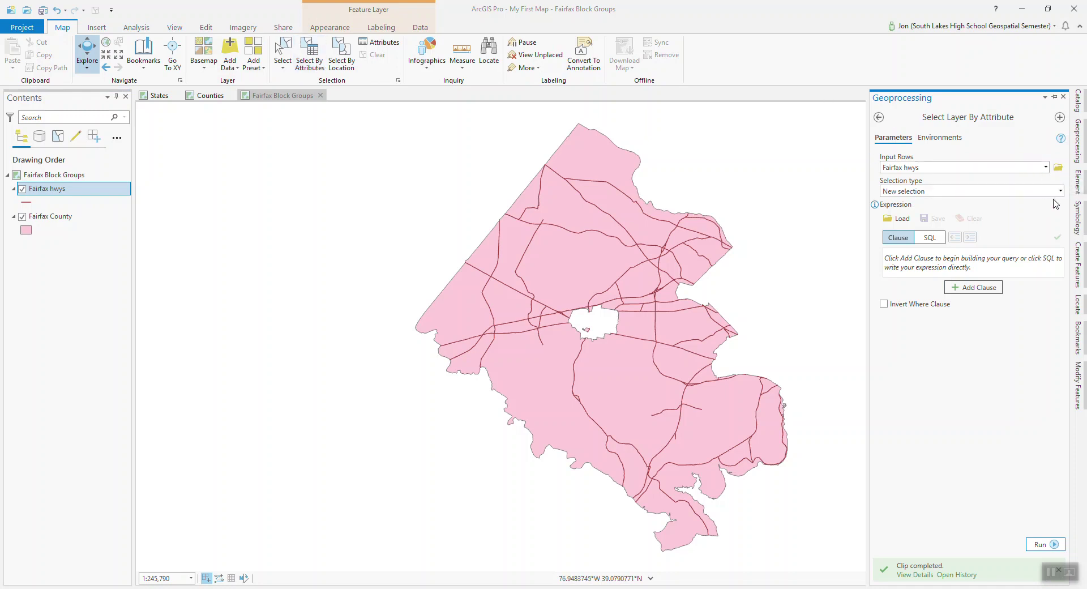
pyautogui.click(1060, 192)
pyautogui.click(1060, 192)
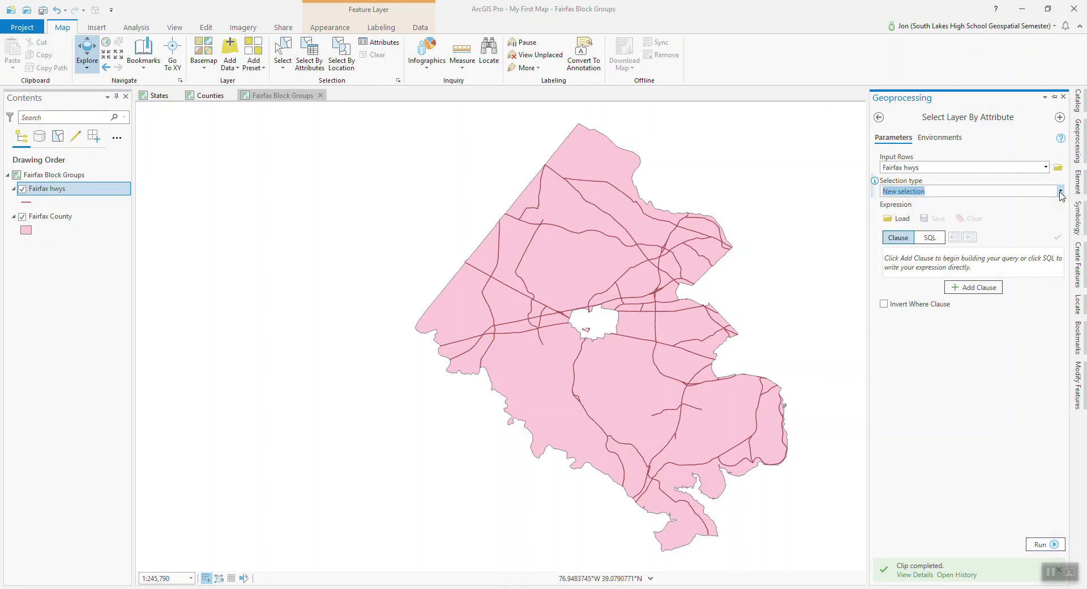
pyautogui.click(981, 288)
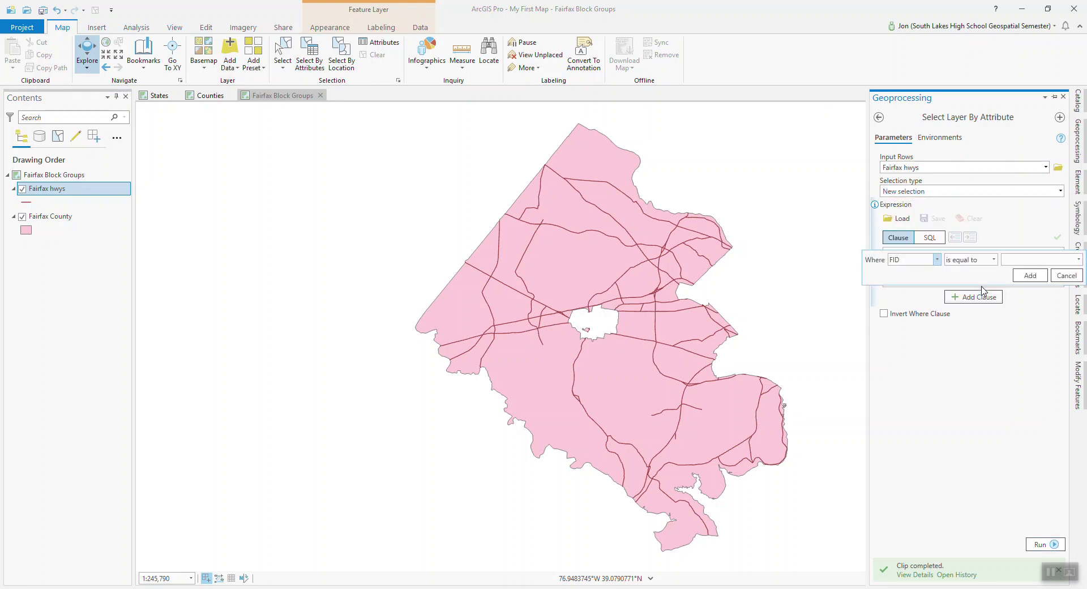
pyautogui.click(937, 260)
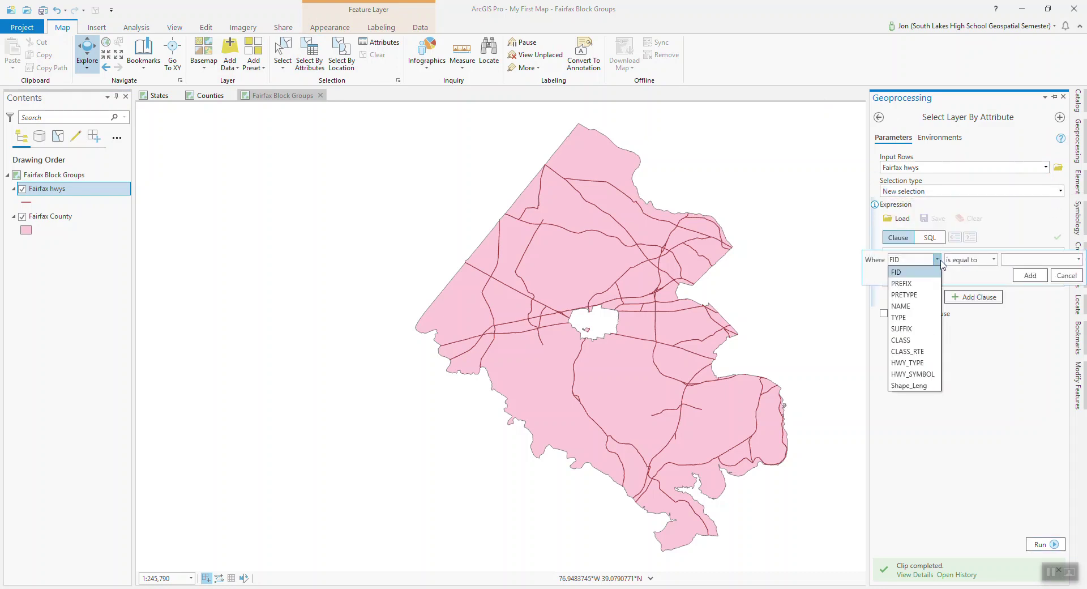
pyautogui.click(915, 375)
# Step: Complete the HWY_SYMBOL clause as equal to 66, add it to the expression and run the selection
pyautogui.click(994, 260)
pyautogui.click(993, 262)
pyautogui.click(1018, 260)
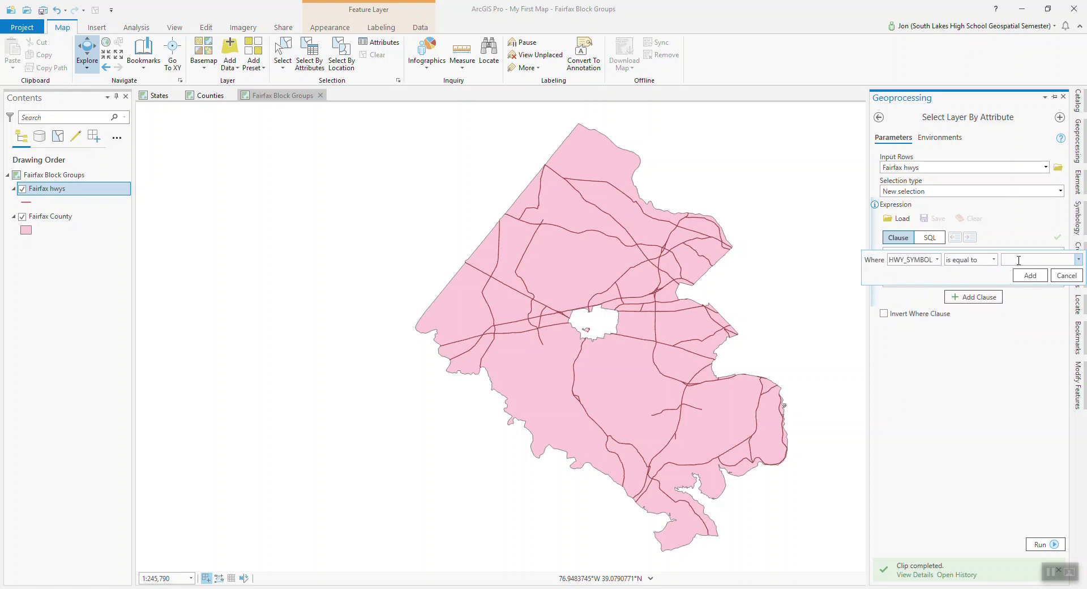
pyautogui.click(1078, 259)
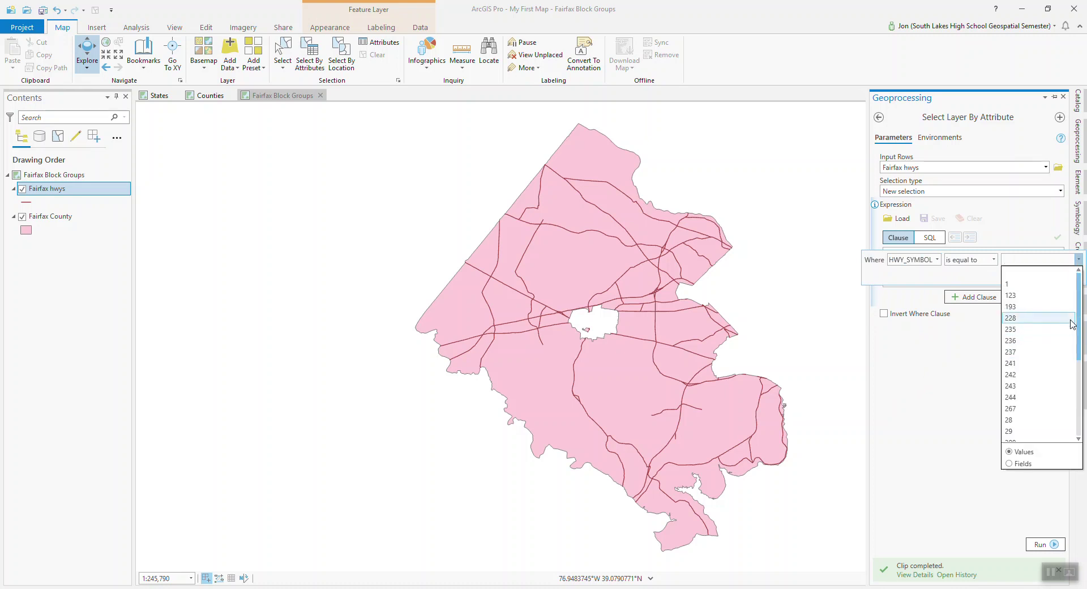
pyautogui.moveTo(1078, 322); pyautogui.dragTo(1079, 393)
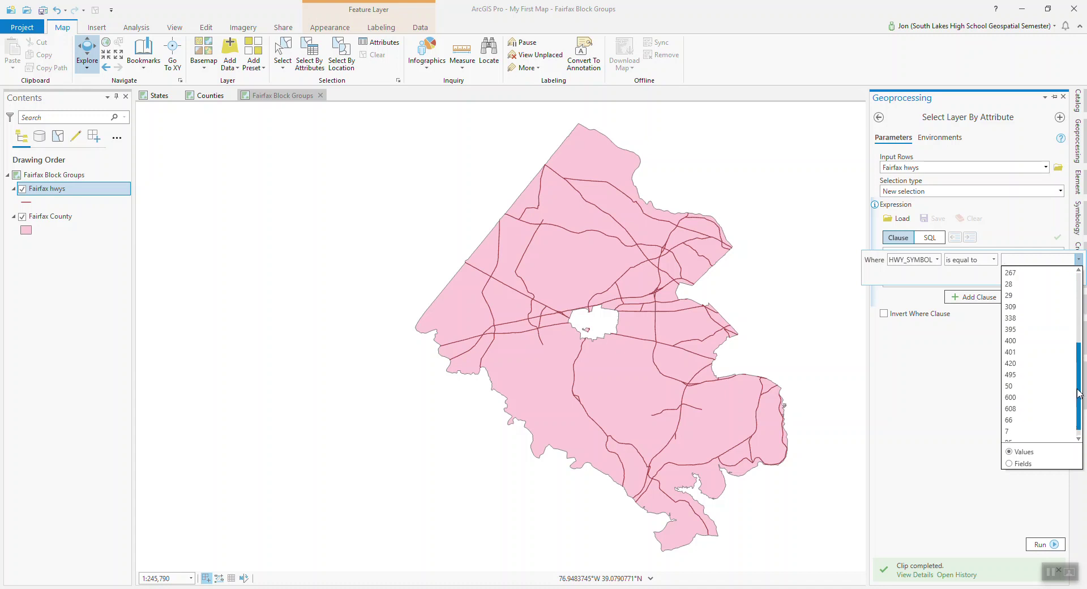
pyautogui.click(1021, 420)
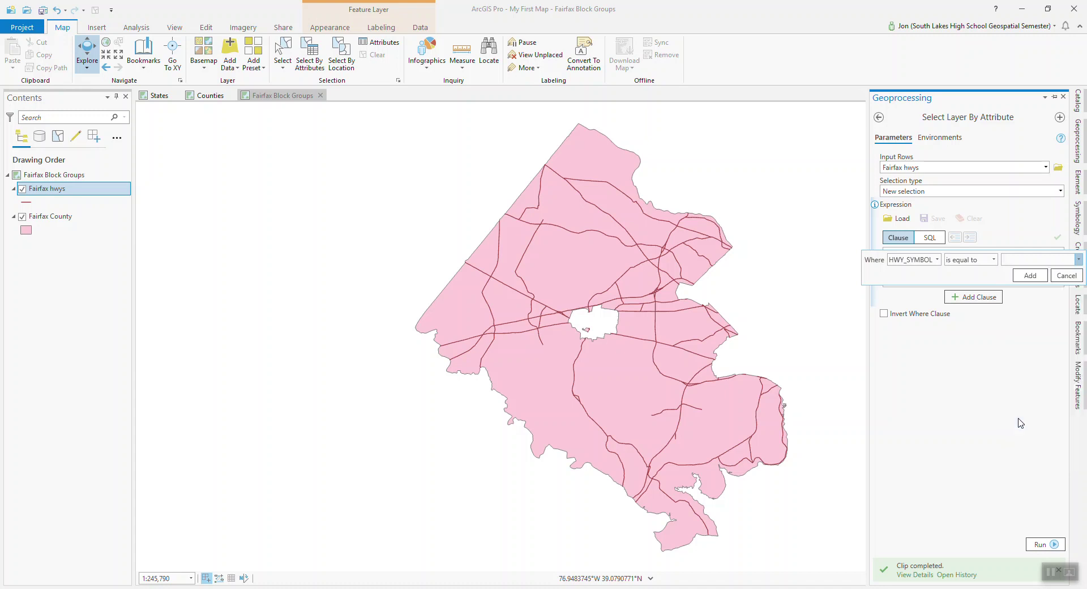
pyautogui.click(1029, 277)
pyautogui.click(1029, 547)
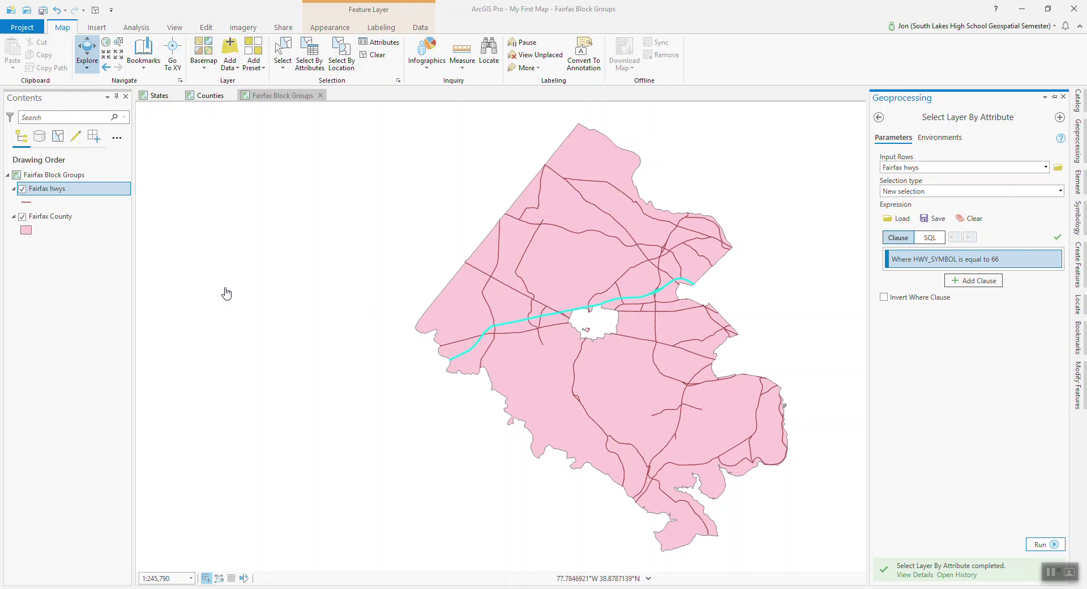
# Step: Start a feature export of the selected highway 66 segments in the Fairfax hwys layer
pyautogui.click(52, 192)
pyautogui.rightClick(52, 192)
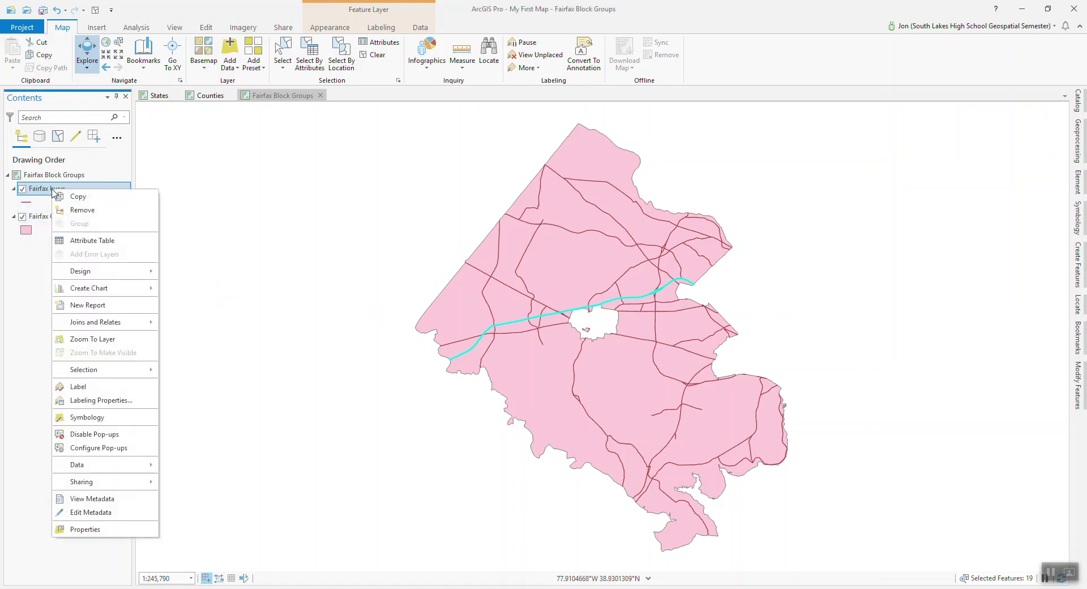
pyautogui.moveTo(115, 469)
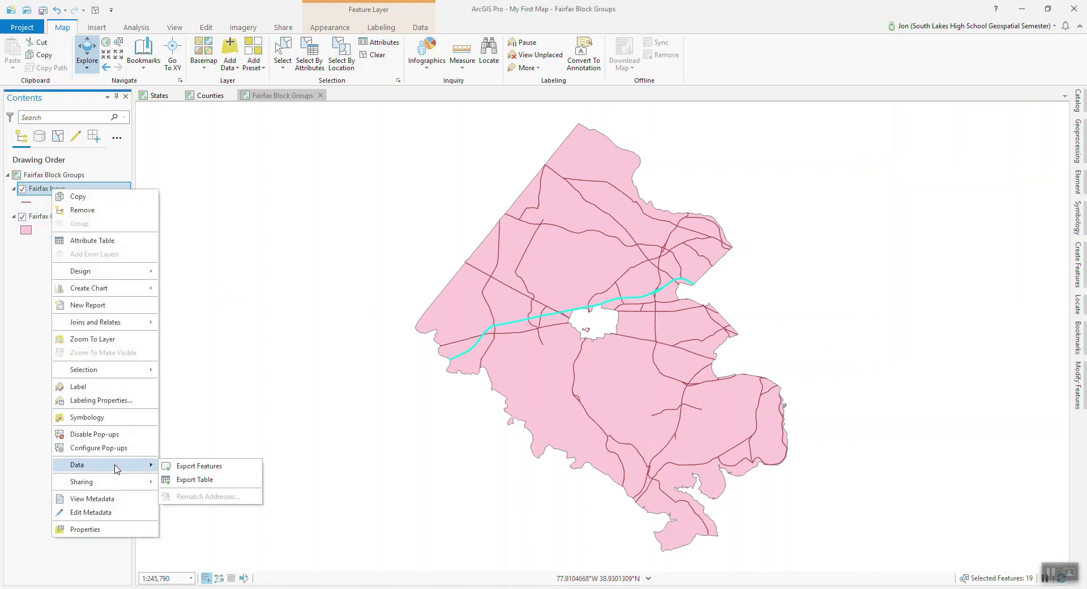
pyautogui.click(187, 466)
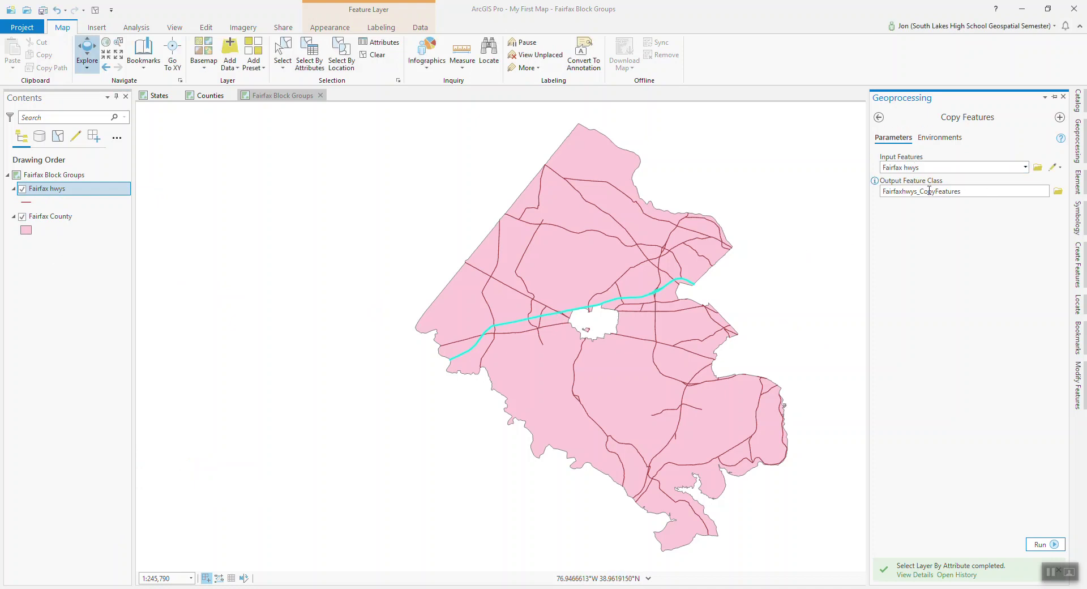
# Step: Name the output shapefile Interstate 66 in the My First Map folder and run Copy Features
pyautogui.click(1057, 191)
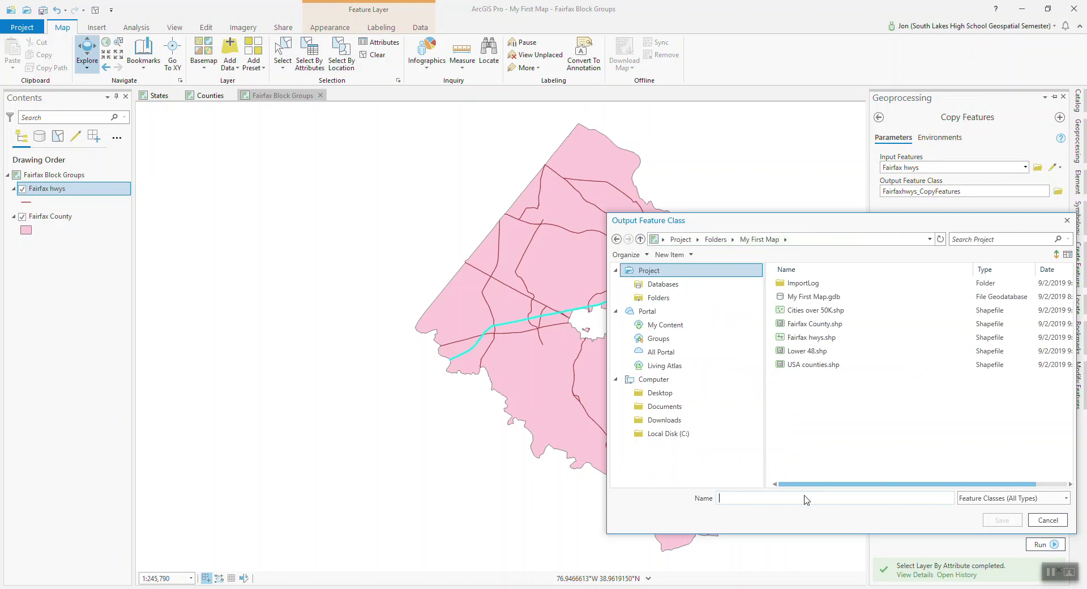
pyautogui.write('I-')
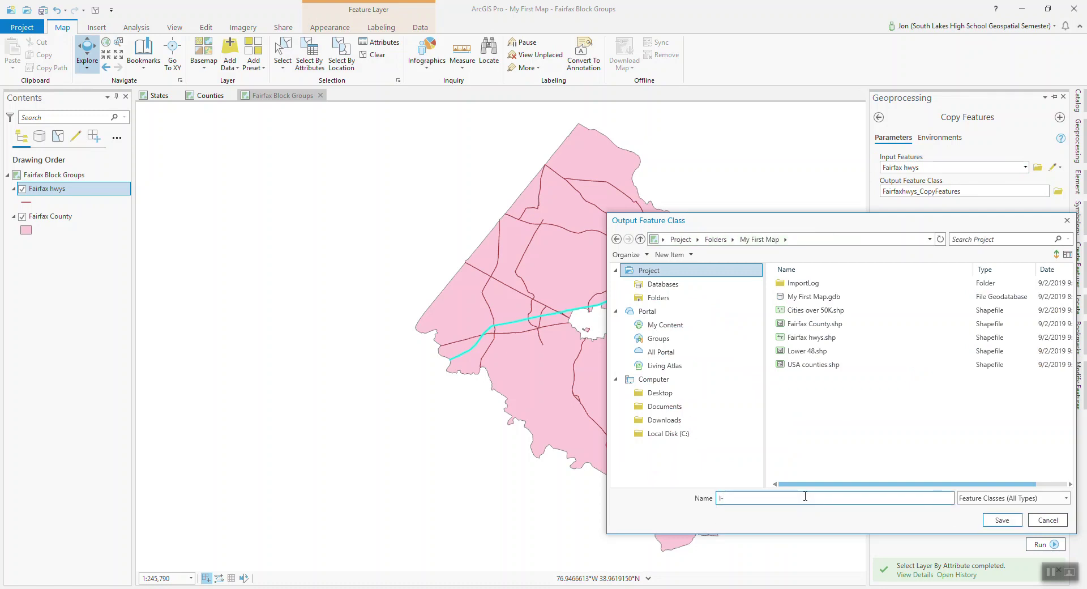
pyautogui.press('BackSpace')
pyautogui.click(805, 497)
pyautogui.write('int')
pyautogui.press('BackSpace')
pyautogui.press('BackSpace')
pyautogui.press('BackSpace')
pyautogui.write('n')
pyautogui.click(1001, 519)
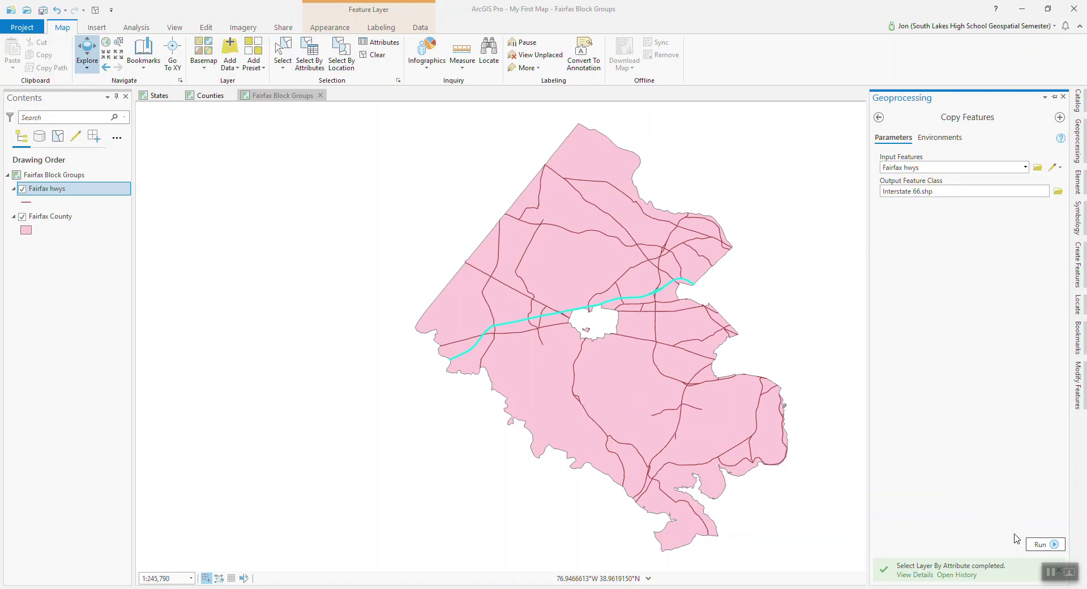
pyautogui.click(1040, 545)
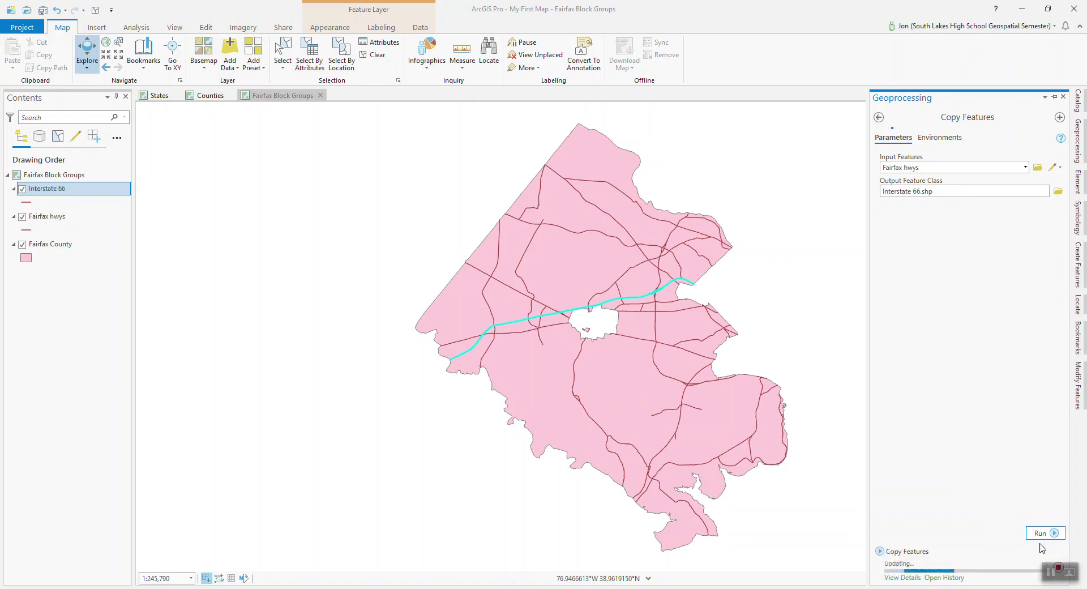
# Step: Give the Interstate 66 layer the thick dark red Limited Access line symbol from the ArcGIS 2D style
pyautogui.click(27, 203)
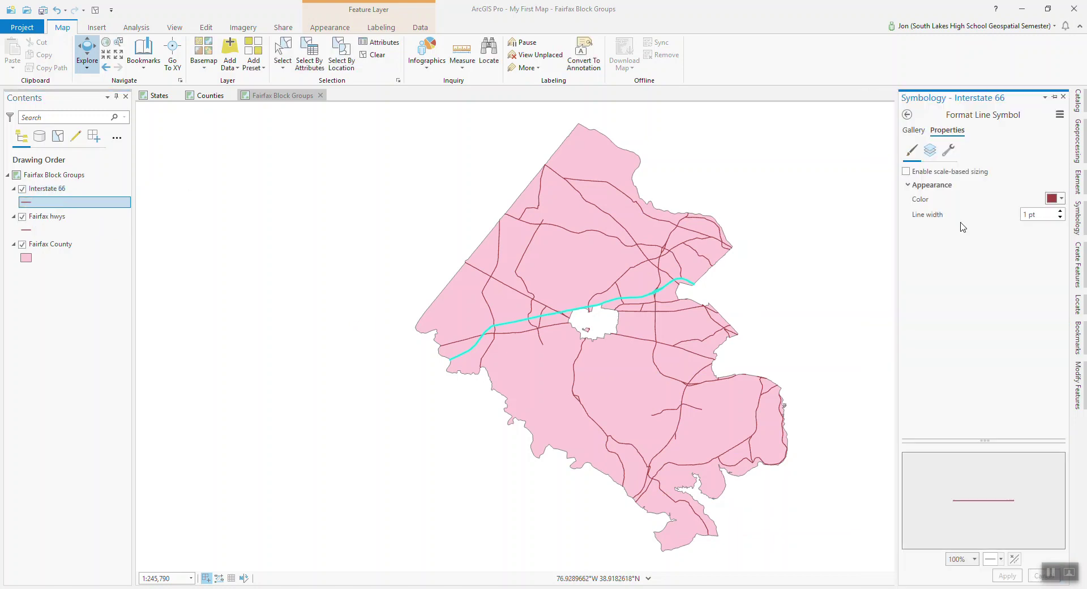
pyautogui.click(914, 131)
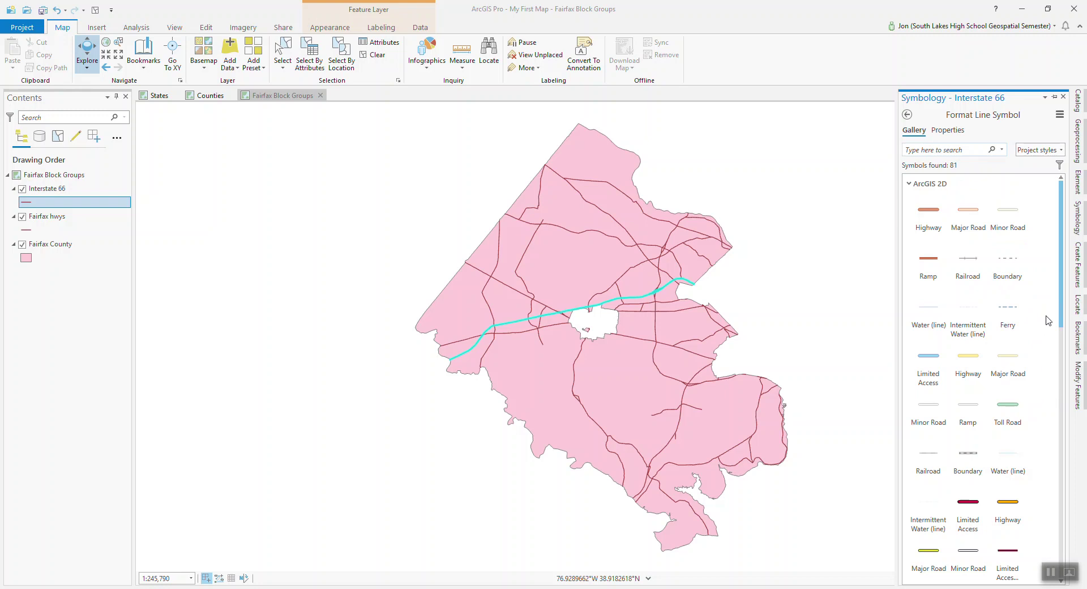
pyautogui.moveTo(1061, 307); pyautogui.dragTo(1060, 370)
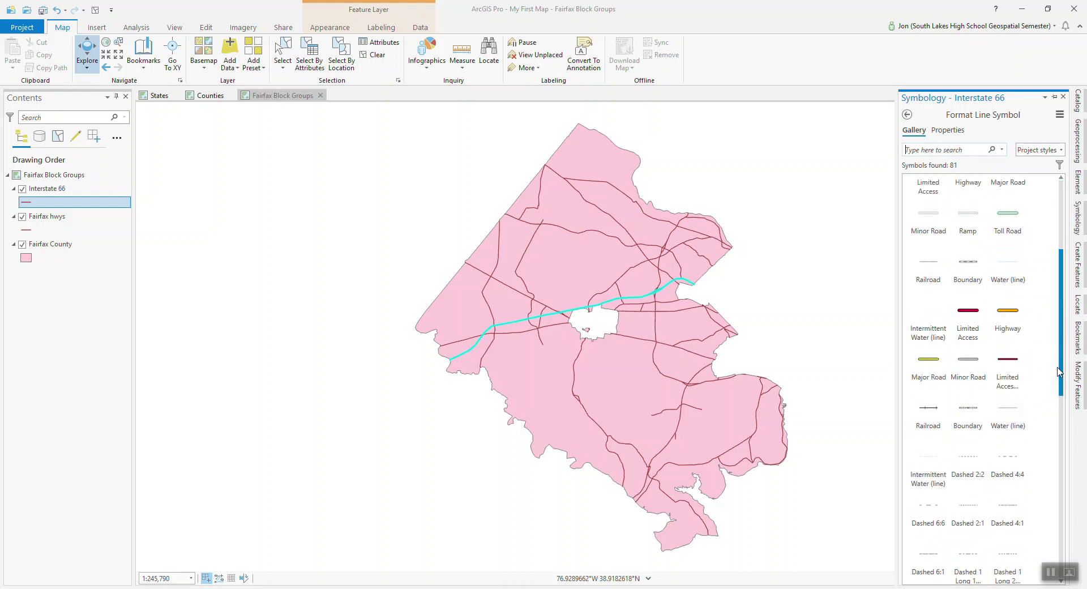
pyautogui.moveTo(1058, 370)
pyautogui.mouseDown()
pyautogui.moveTo(1061, 470)
pyautogui.moveTo(1056, 356)
pyautogui.mouseUp()
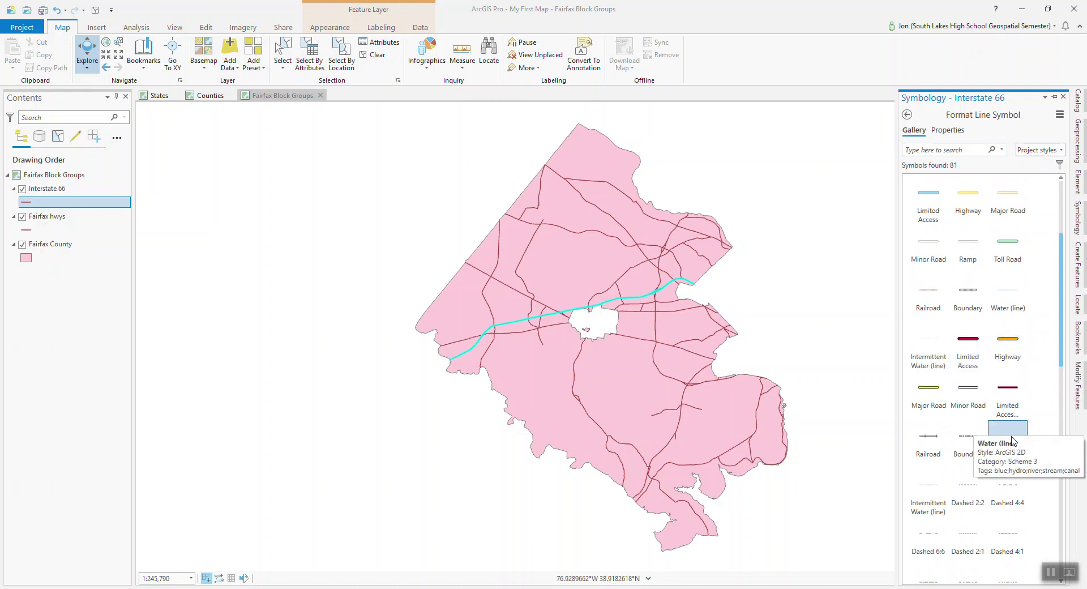
pyautogui.click(972, 341)
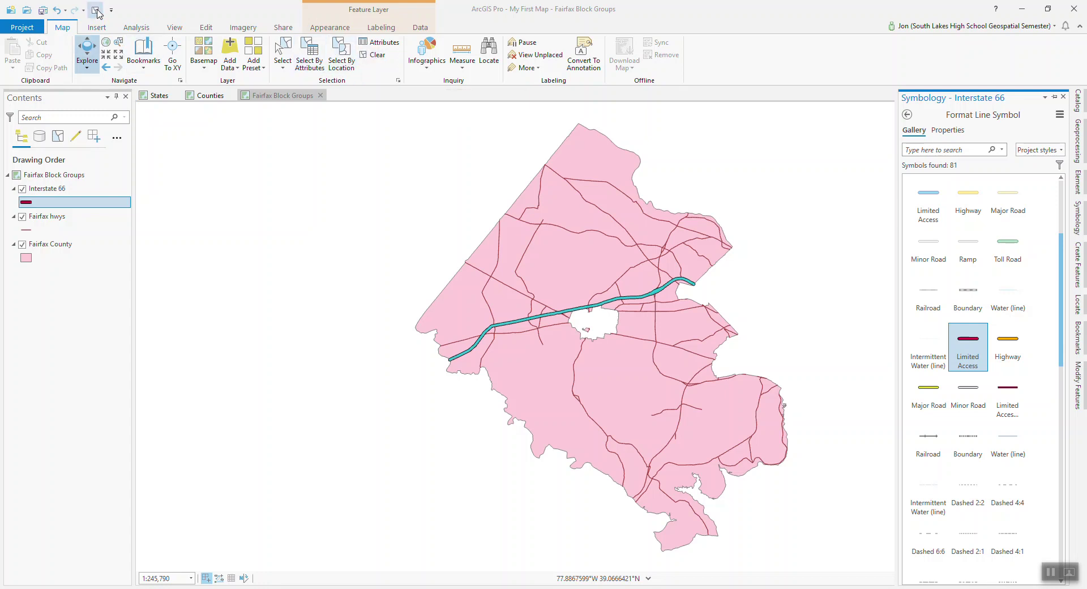
# Step: Clear the highway selection and hide the Interstate 66 and Fairfax hwys layers
pyautogui.click(376, 56)
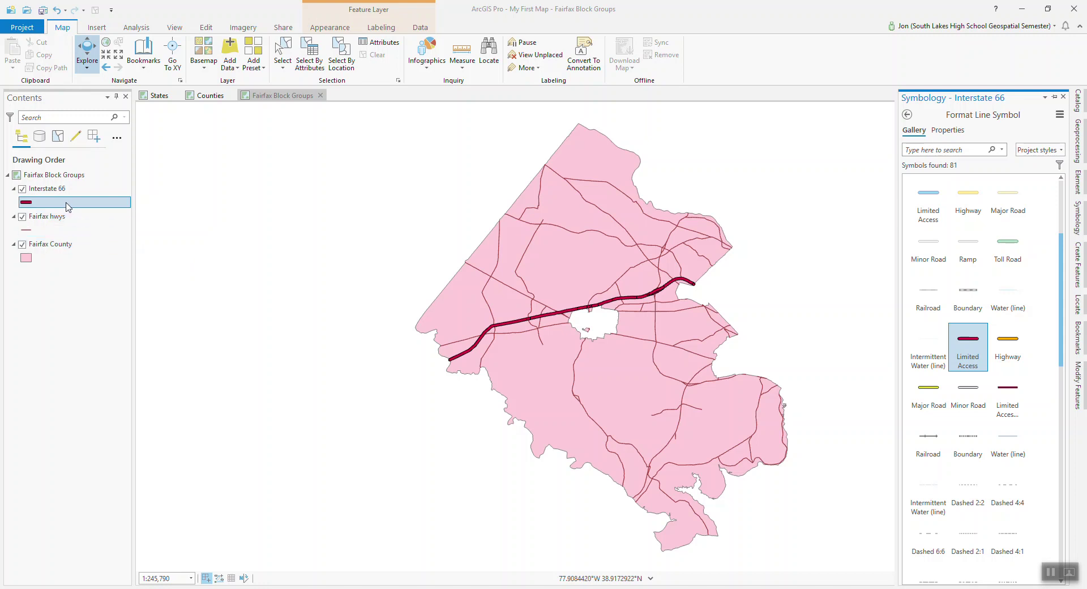
pyautogui.click(23, 190)
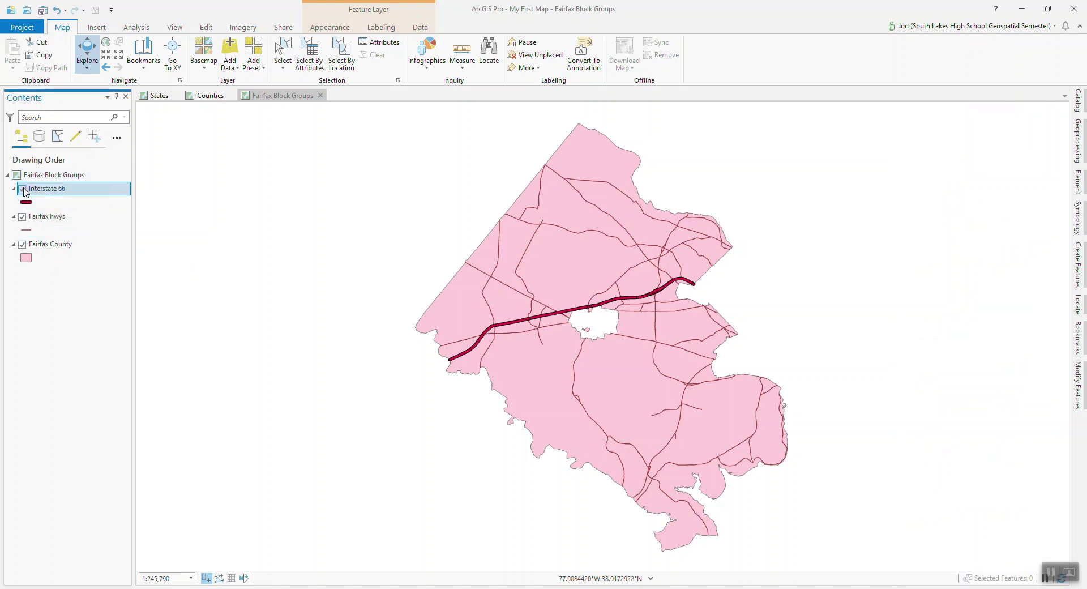
pyautogui.click(23, 217)
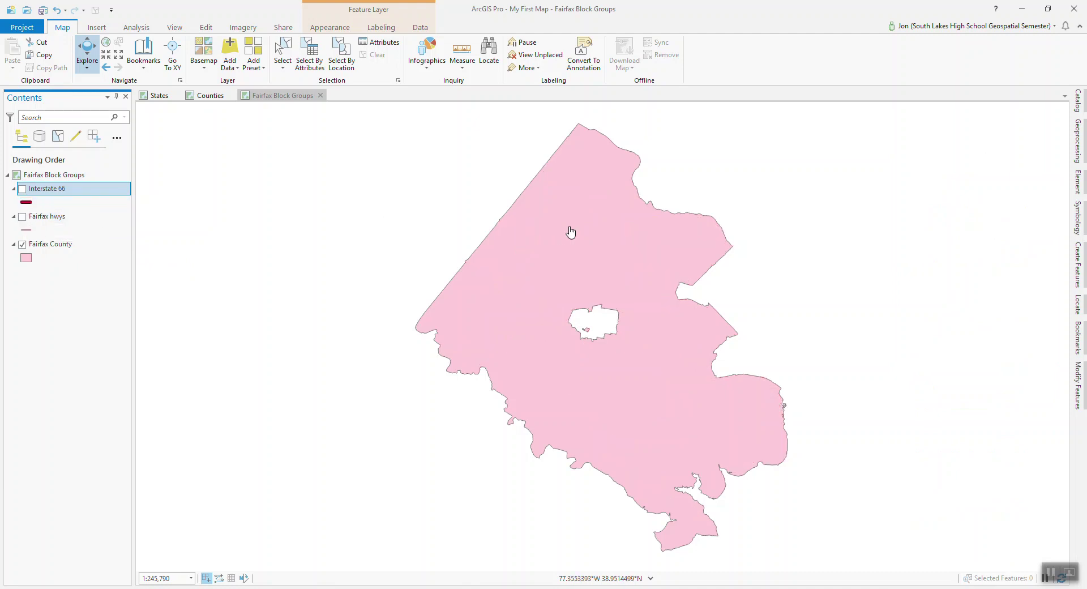
# Step: Add the blkgrp feature class from blkgrp.gdb in the USA census folder to the current map, and place Fairfax County above it
pyautogui.click(1077, 104)
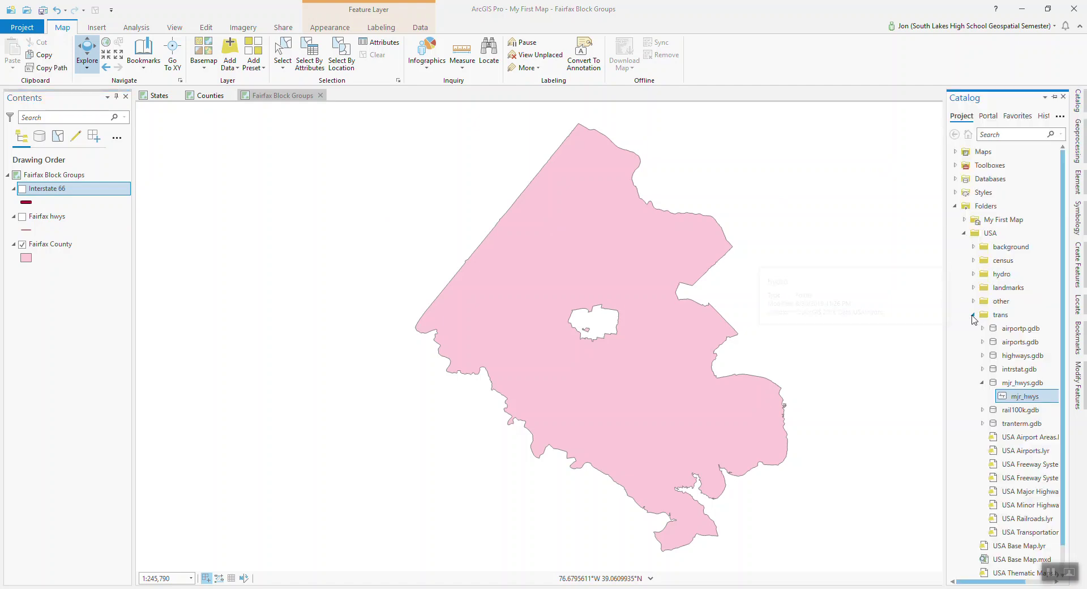
pyautogui.click(973, 315)
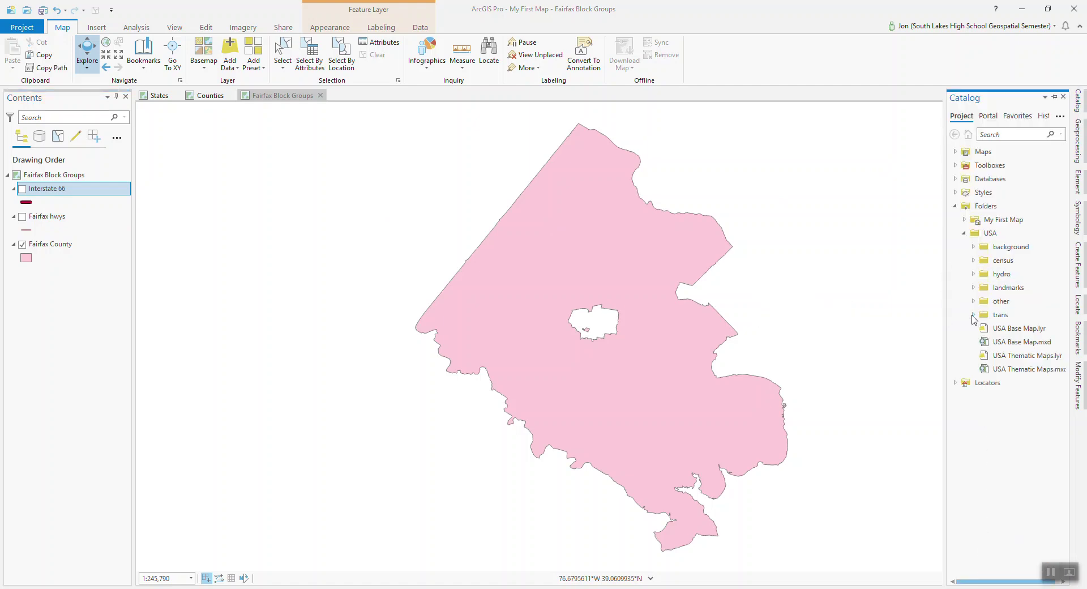
pyautogui.click(974, 261)
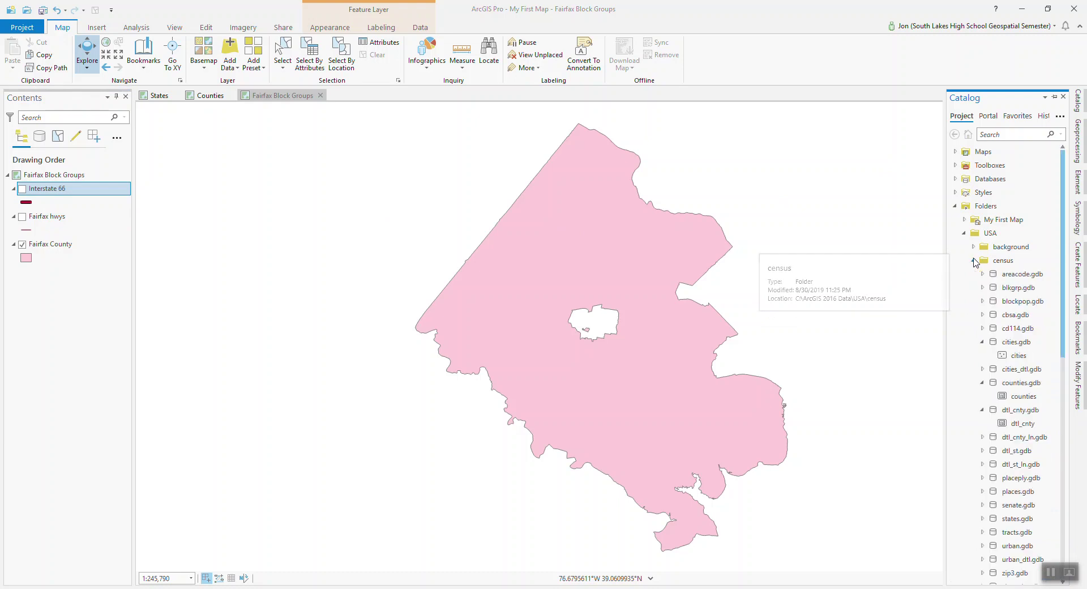
pyautogui.click(983, 287)
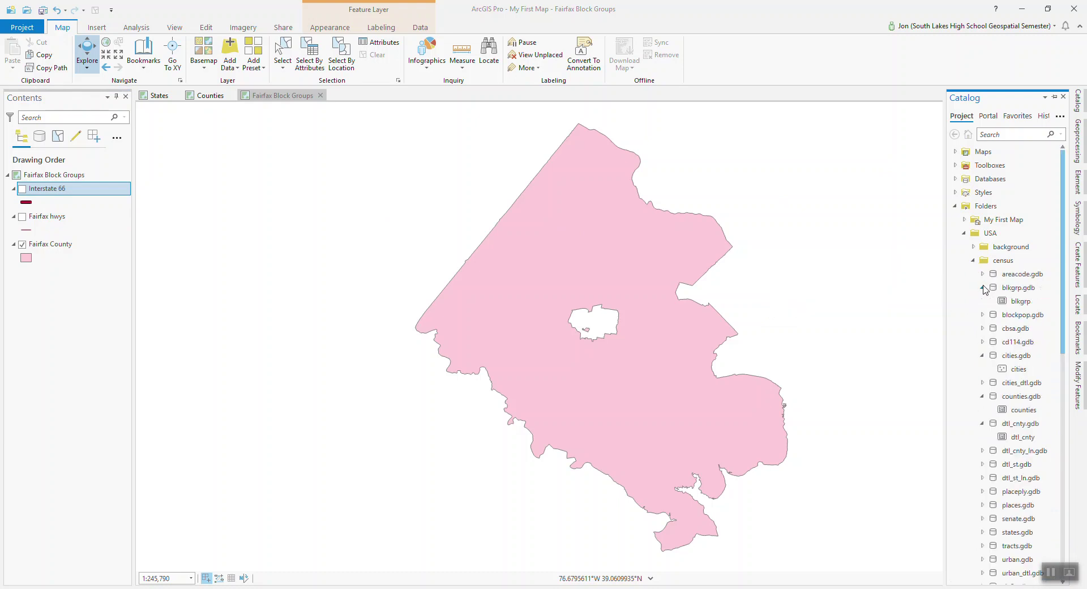
pyautogui.rightClick(1015, 300)
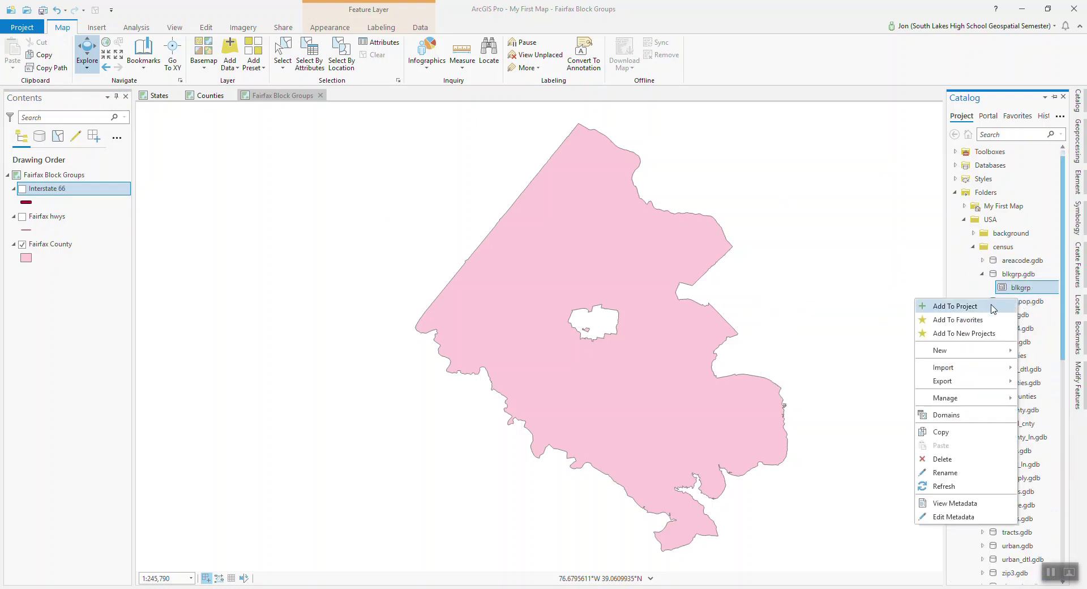
pyautogui.click(1024, 289)
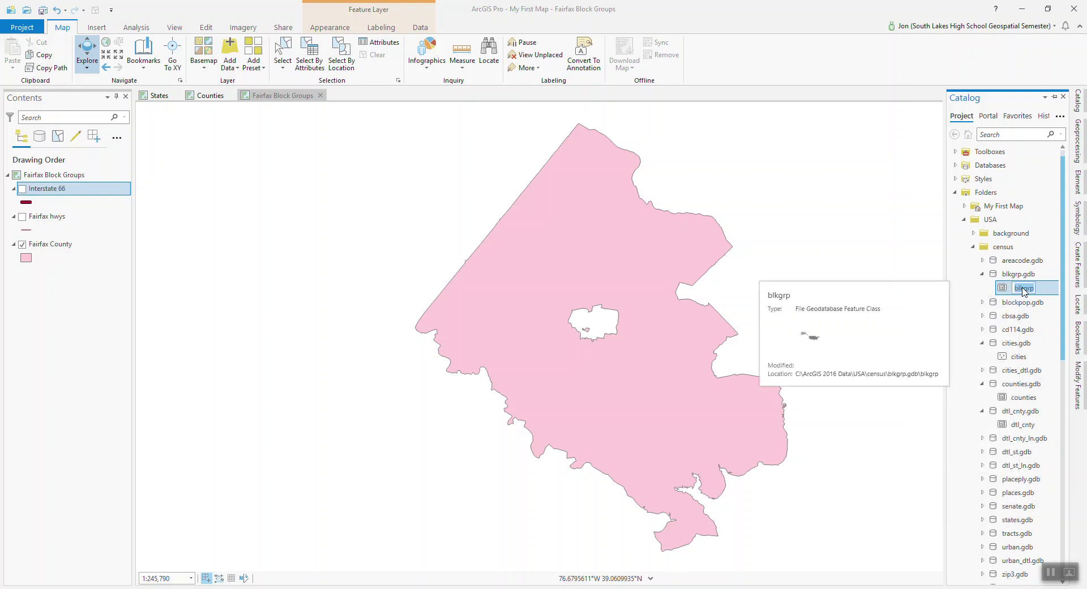
pyautogui.rightClick(1023, 289)
pyautogui.click(1020, 290)
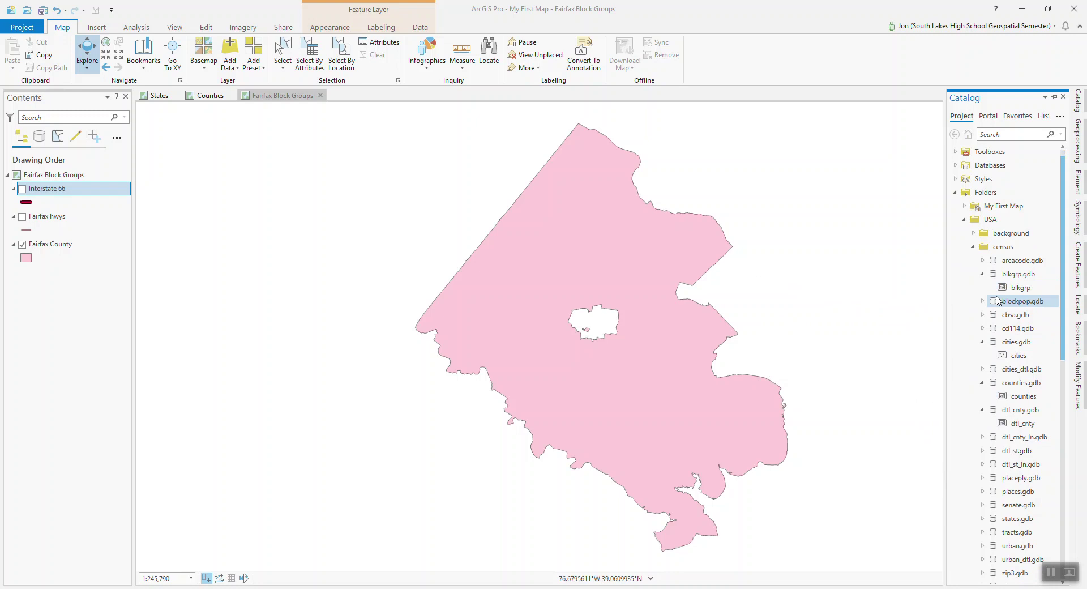
pyautogui.rightClick(1019, 289)
pyautogui.click(991, 294)
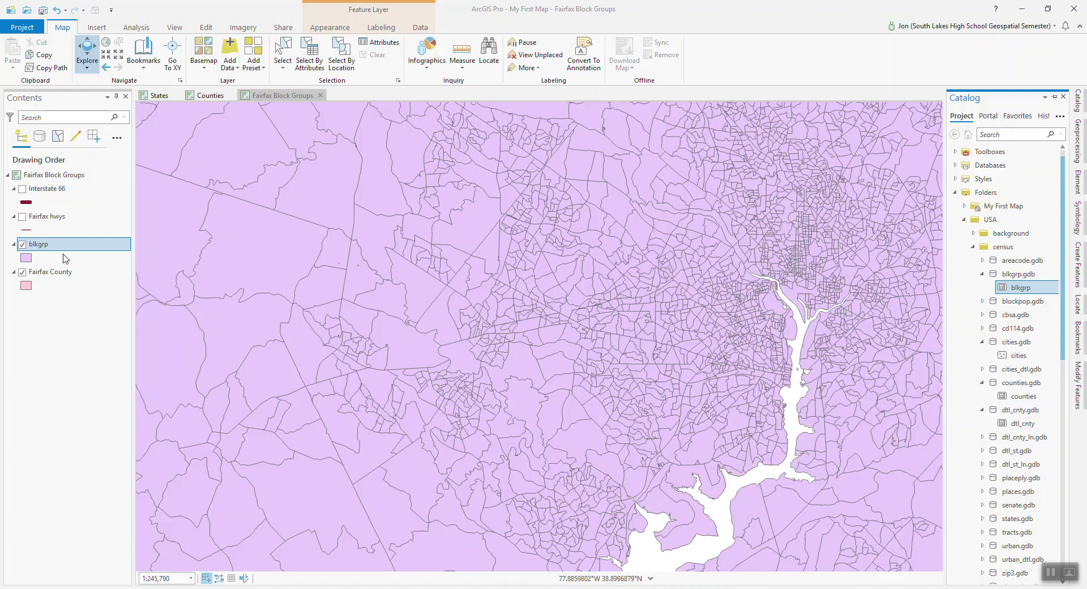
pyautogui.moveTo(45, 278); pyautogui.dragTo(42, 248)
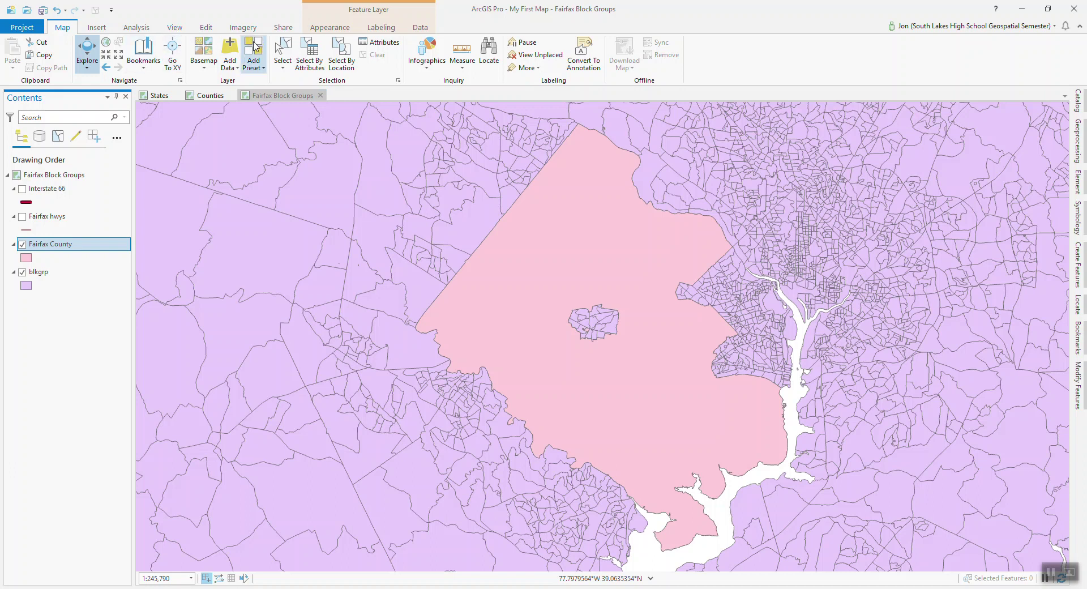
# Step: Open the Clip analysis tool from the geoprocessing tools
pyautogui.click(296, 91)
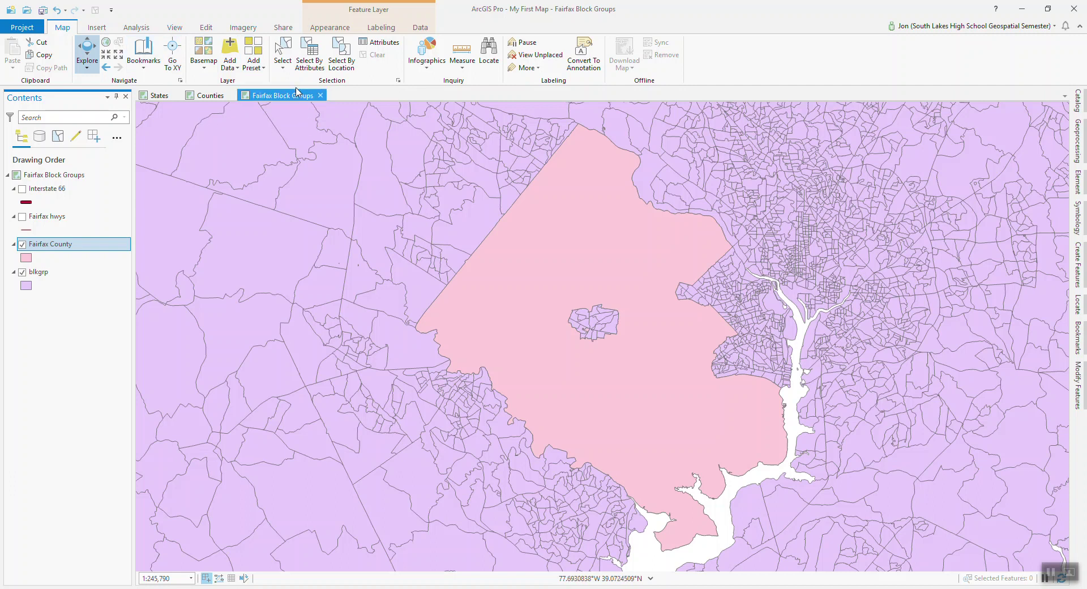
pyautogui.click(144, 29)
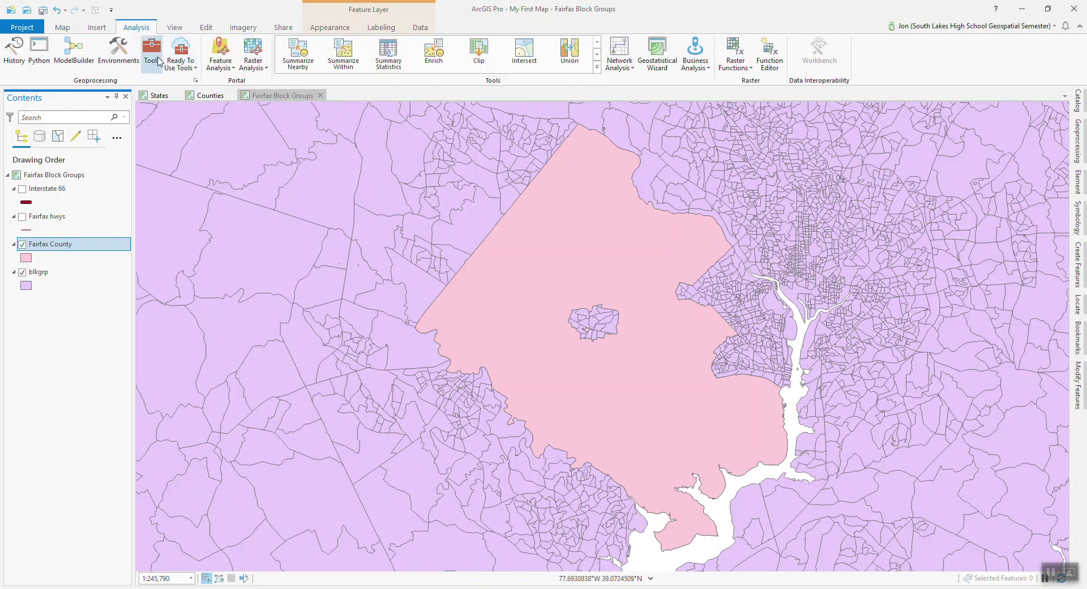
pyautogui.click(153, 53)
pyautogui.click(153, 53)
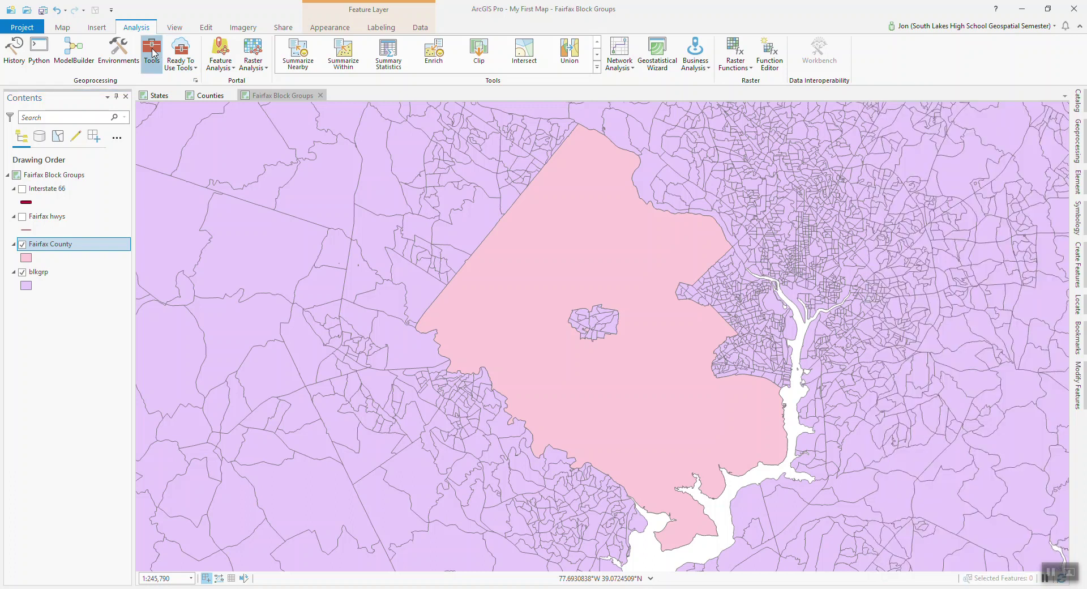
pyautogui.click(153, 53)
pyautogui.click(918, 114)
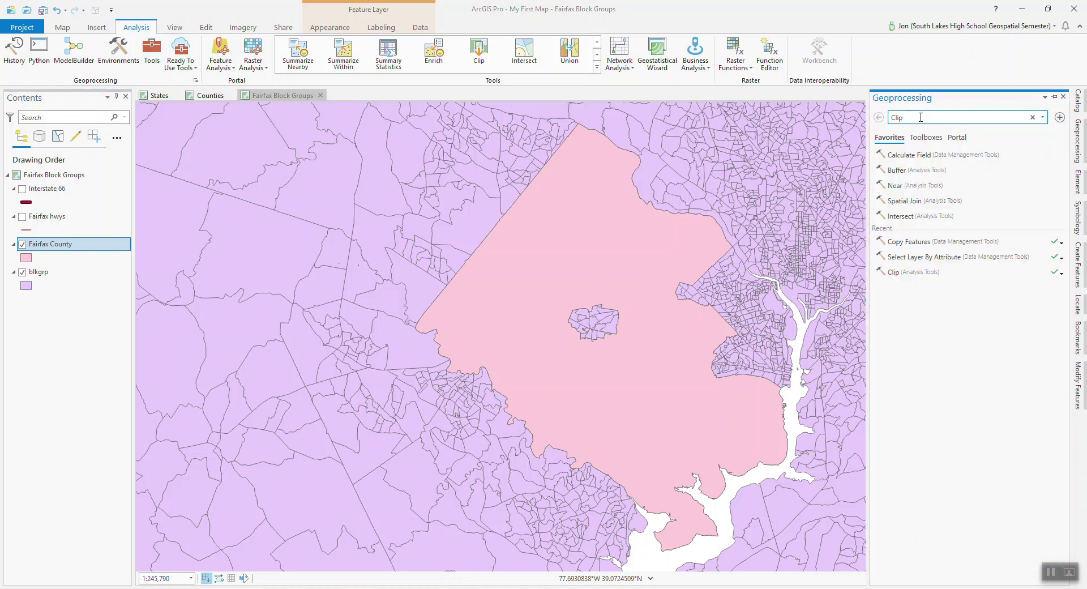
pyautogui.click(893, 273)
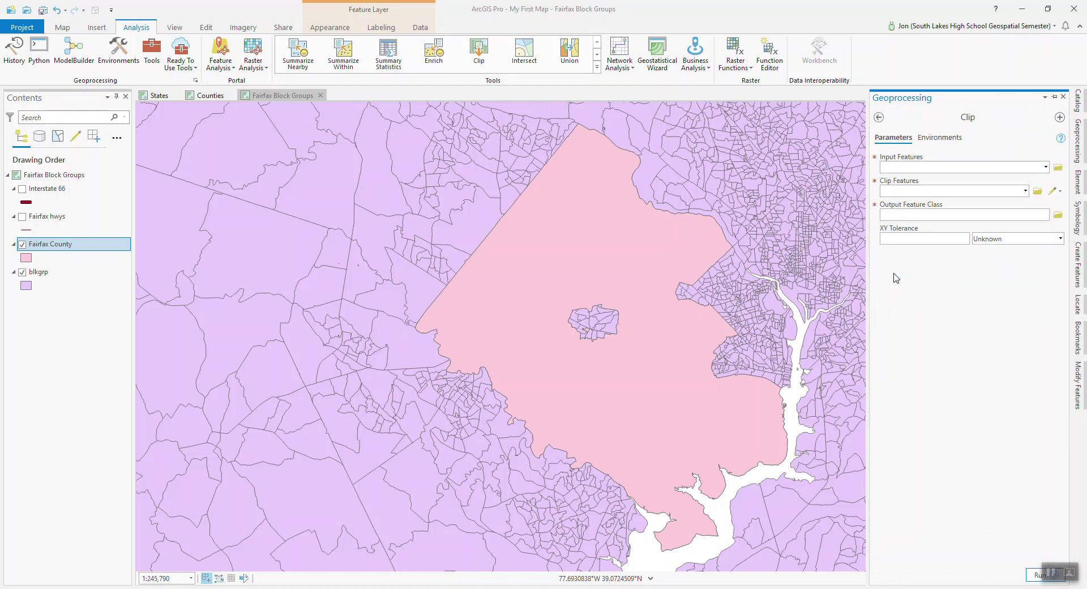
# Step: Set blkgrp as the Clip input features and Fairfax County as the clip features
pyautogui.click(1044, 167)
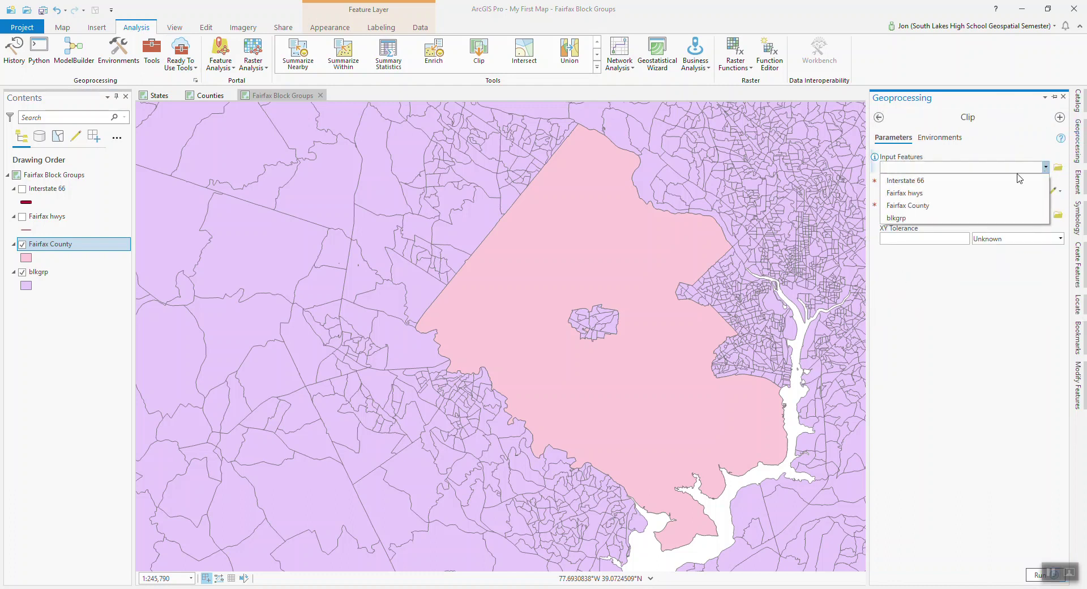
pyautogui.click(959, 217)
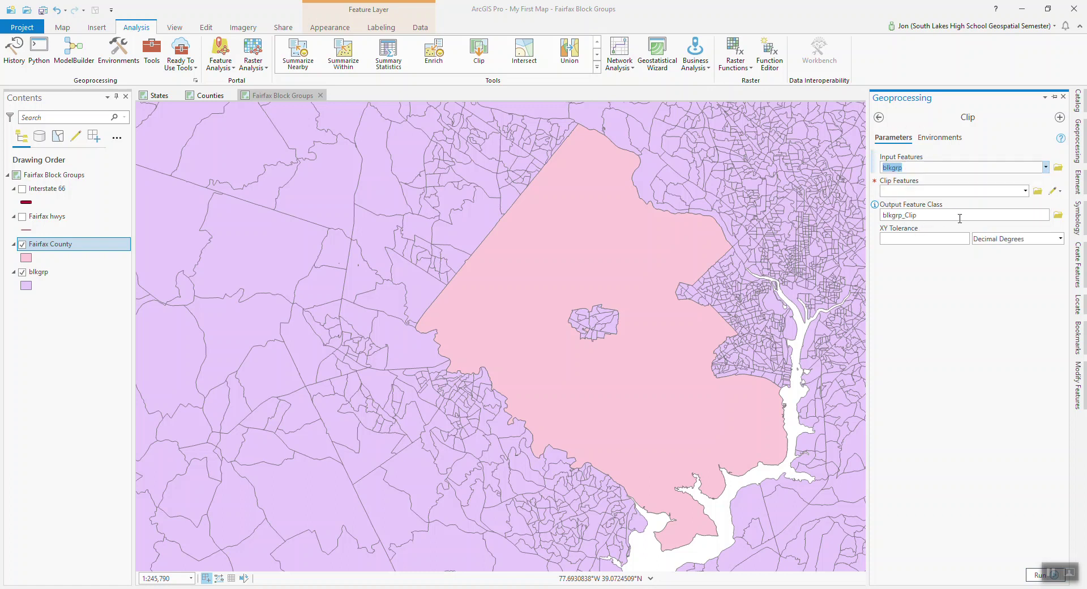
pyautogui.click(1025, 191)
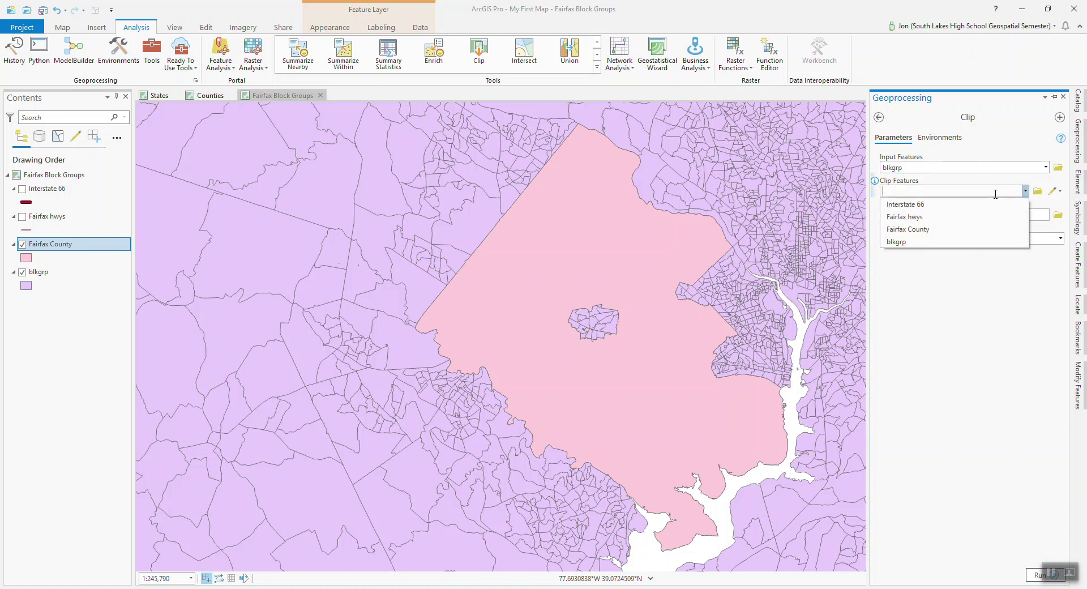
pyautogui.click(921, 229)
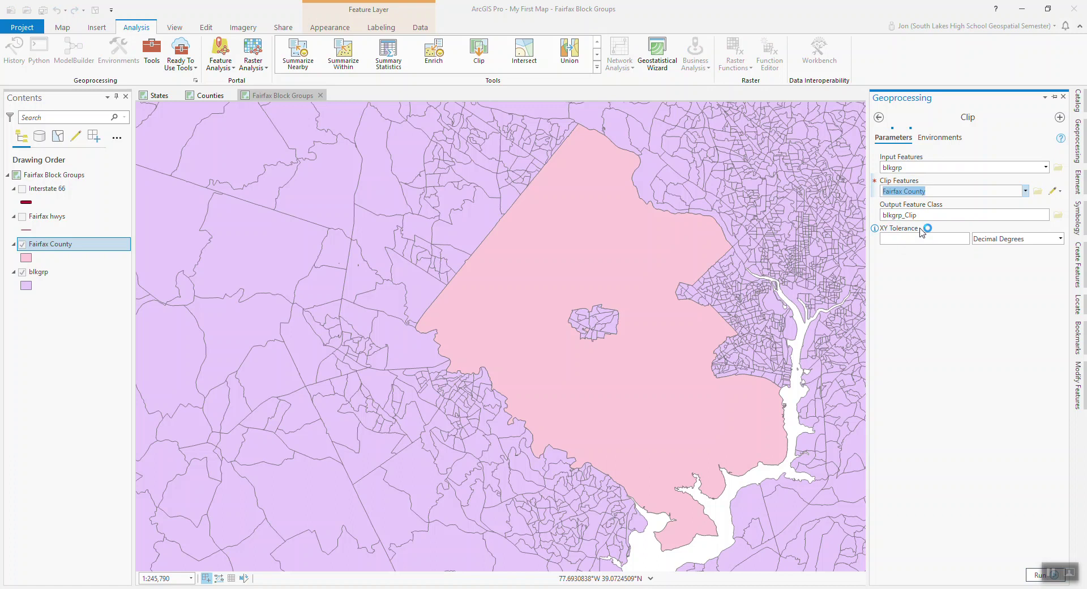
# Step: Name the output feature class Fairfax Block Groups in the My First Map folder and run the Clip
pyautogui.click(1055, 218)
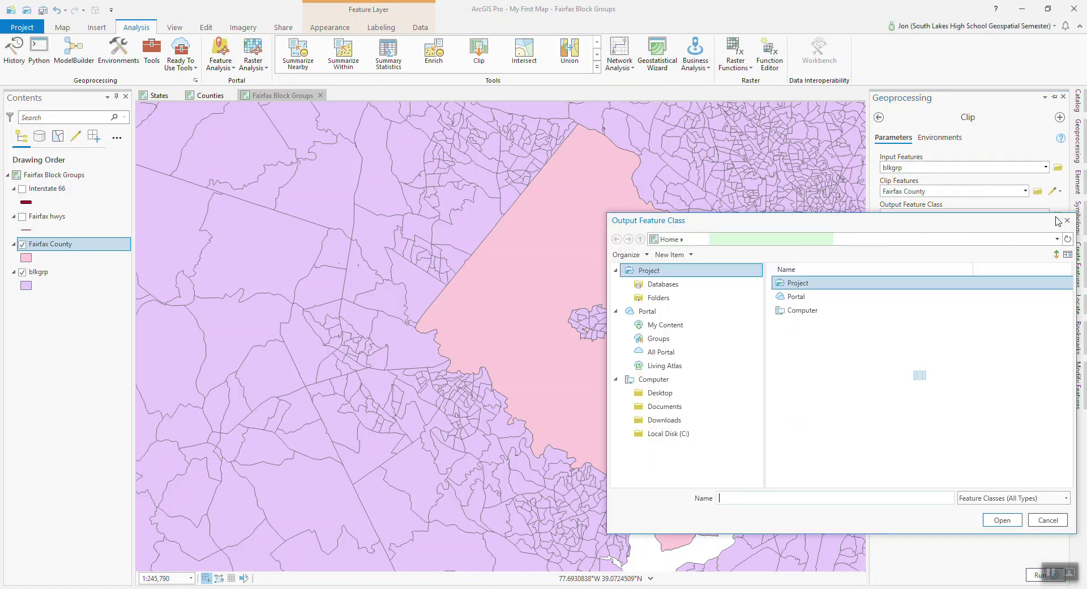
pyautogui.click(858, 501)
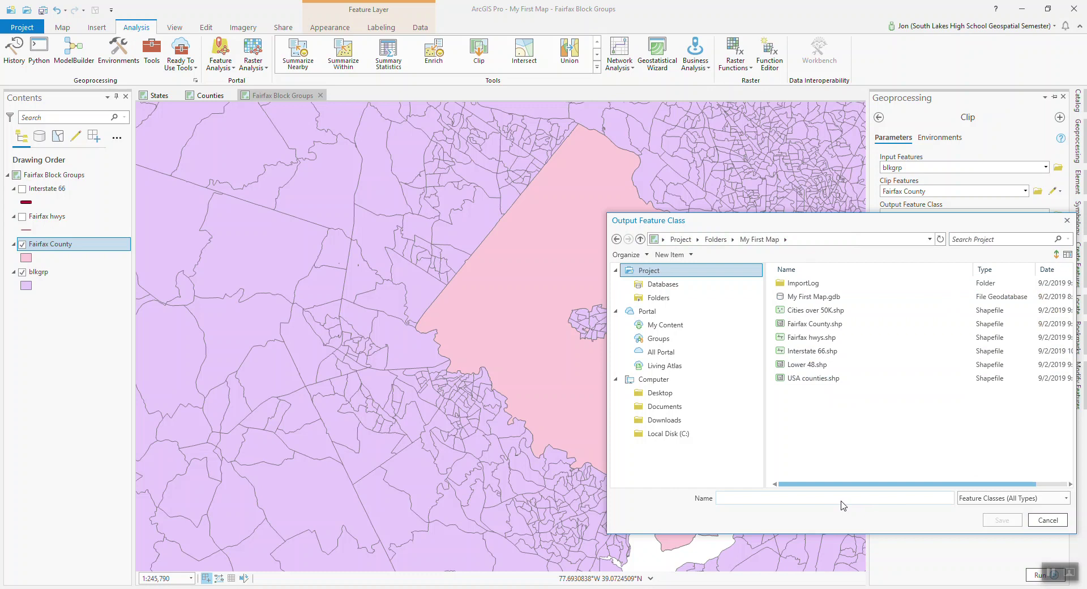
pyautogui.write('Fa')
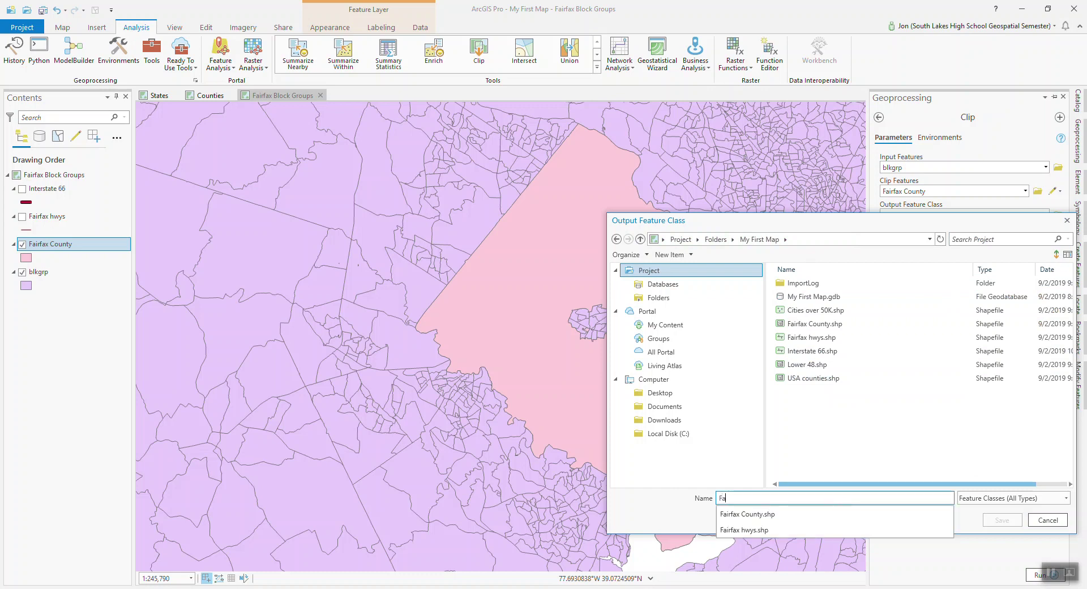
pyautogui.write('irfax Block Groups')
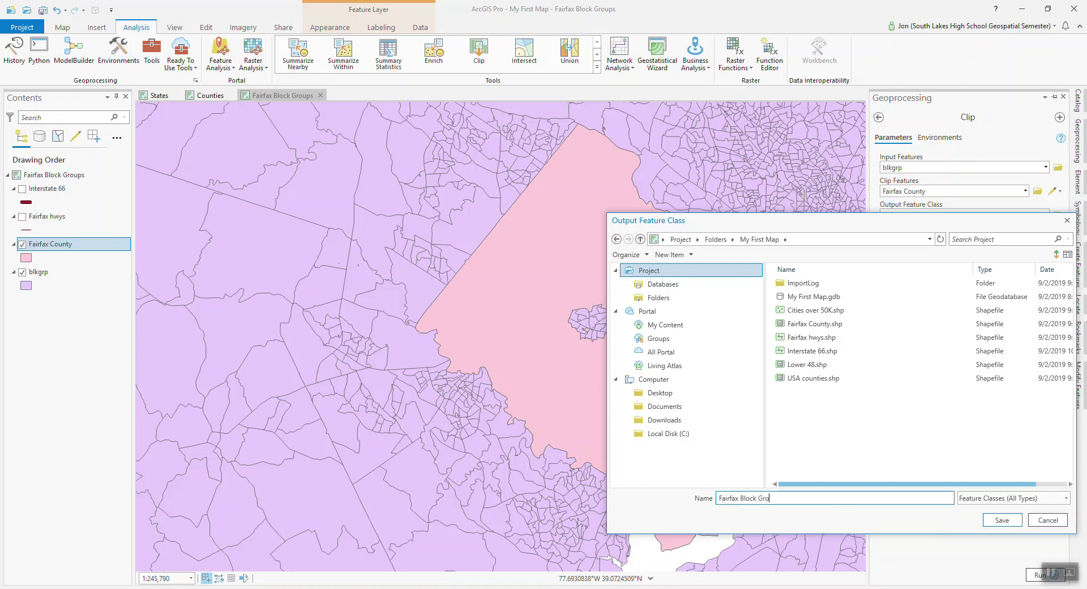
pyautogui.click(991, 520)
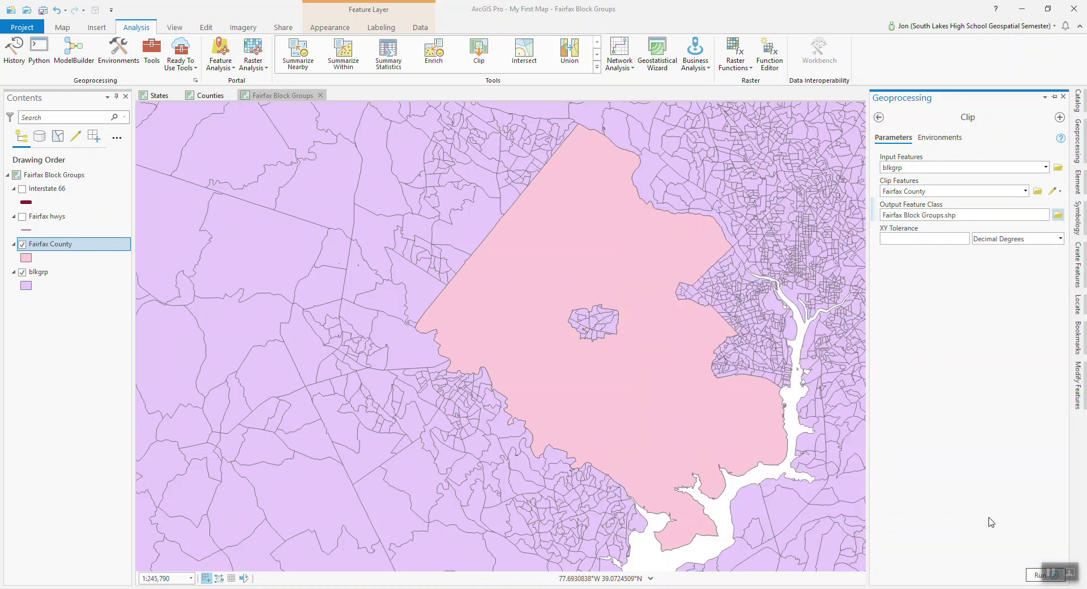
pyautogui.click(1037, 575)
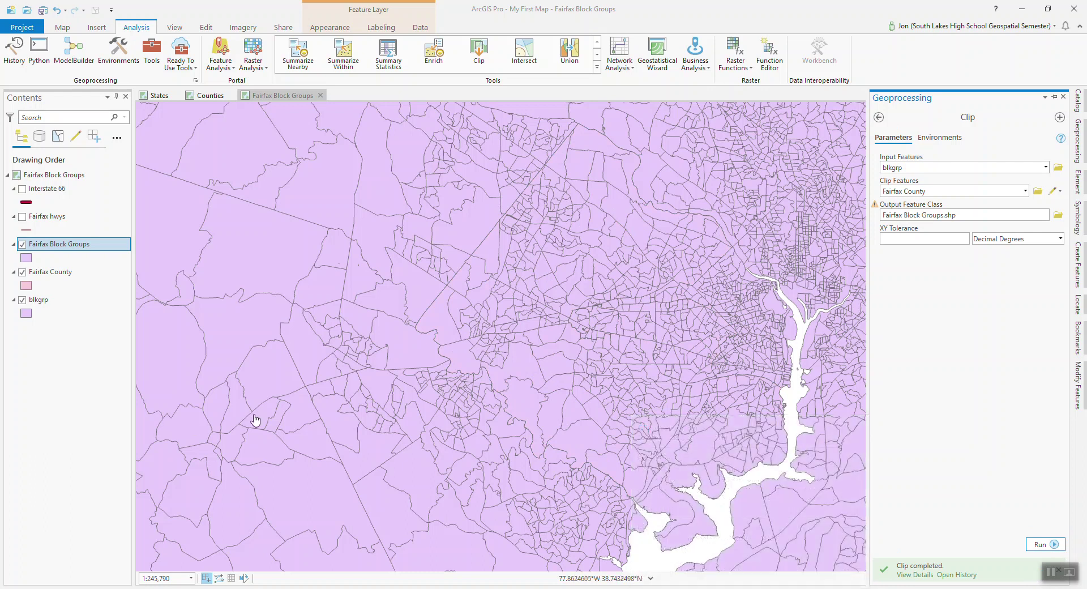
# Step: Remove the blkgrp layer from the map, and turn Fairfax Block Groups off and on again to check the county beneath
pyautogui.click(1060, 238)
pyautogui.click(1060, 238)
pyautogui.rightClick(39, 299)
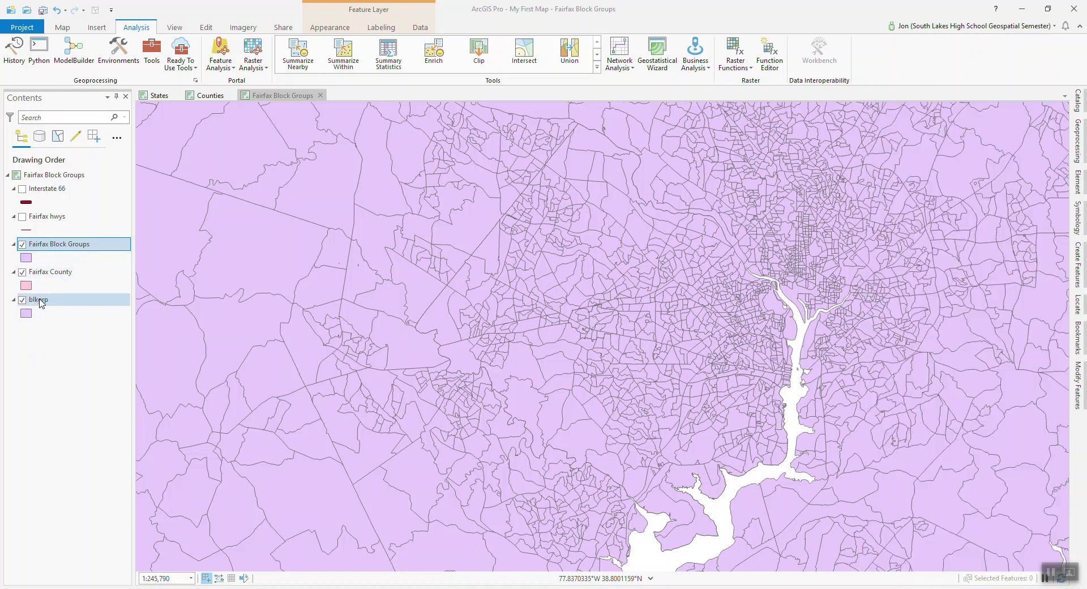
pyautogui.rightClick(39, 301)
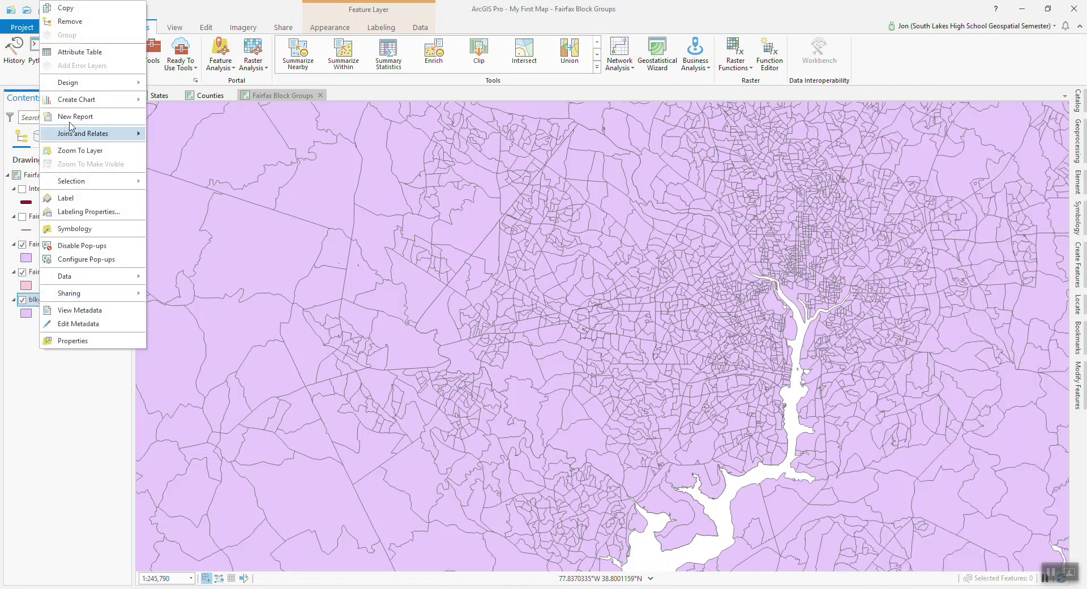
pyautogui.click(70, 23)
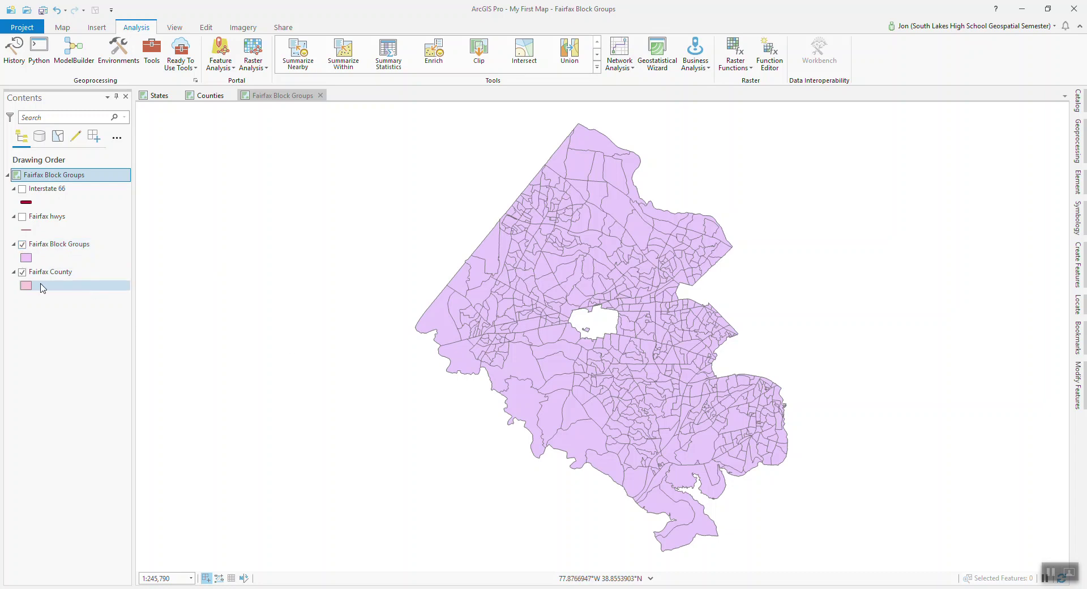
pyautogui.click(22, 244)
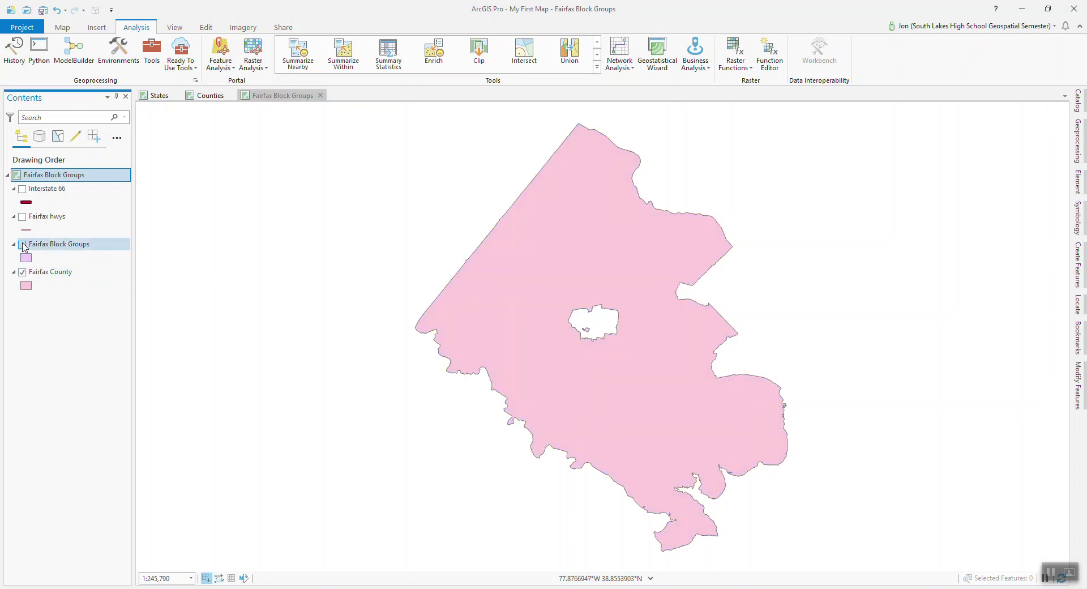
pyautogui.click(23, 244)
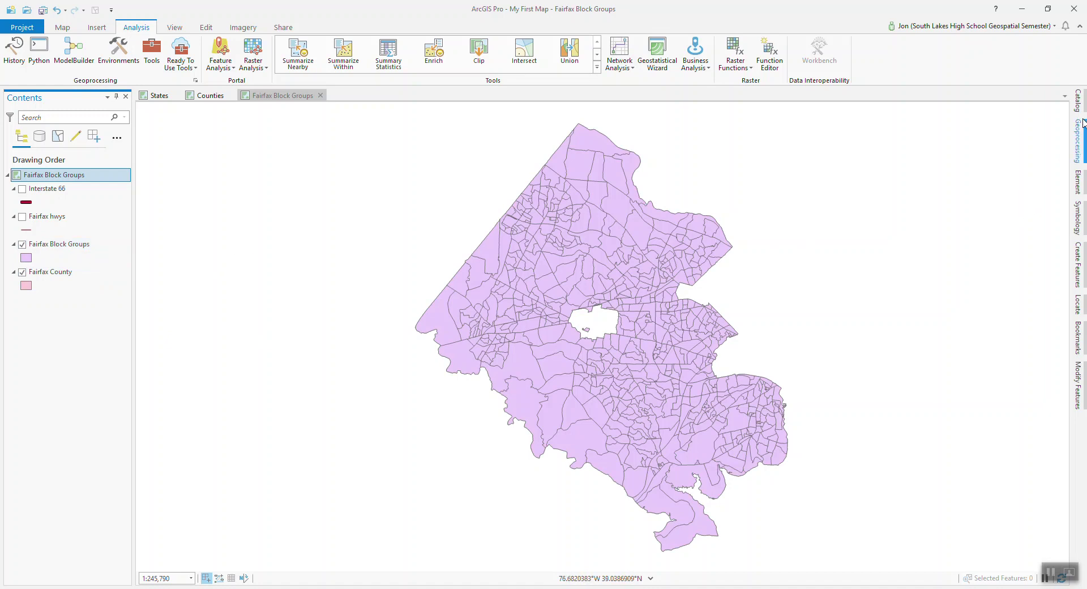
pyautogui.click(1080, 102)
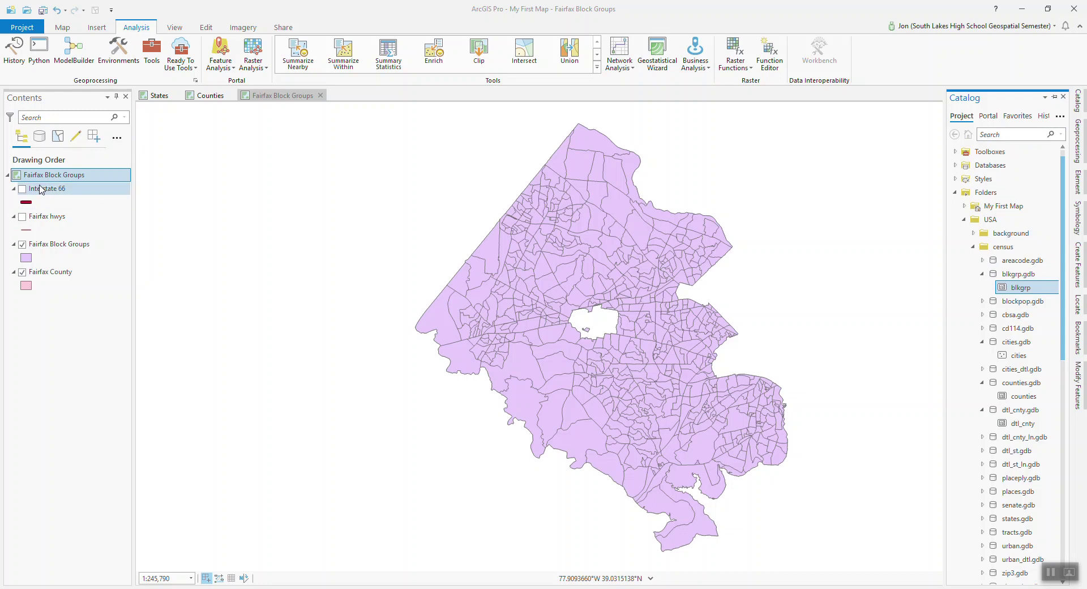
pyautogui.click(58, 246)
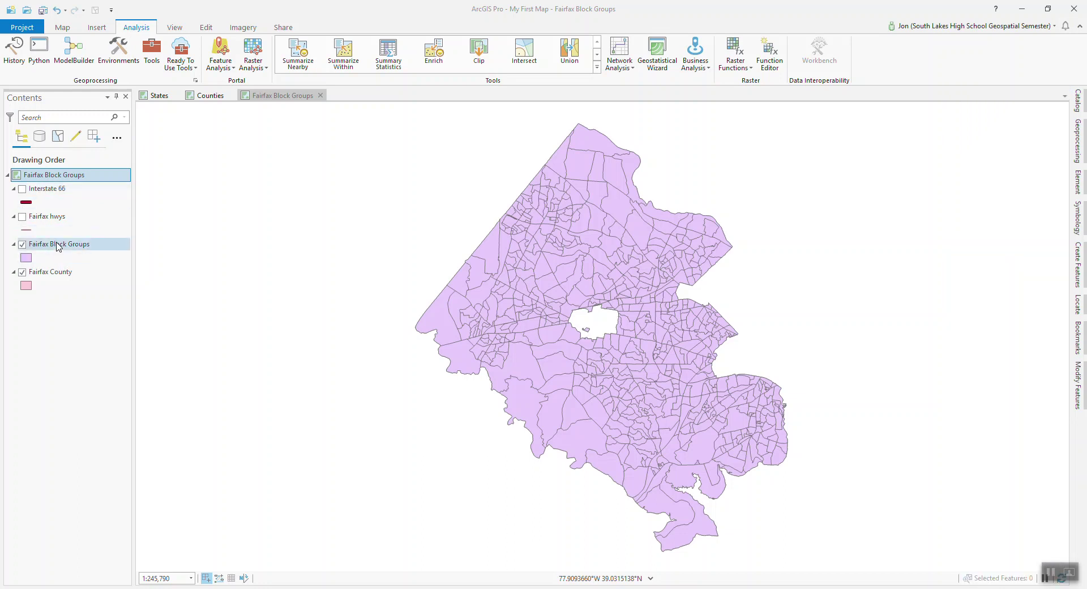
pyautogui.rightClick(57, 243)
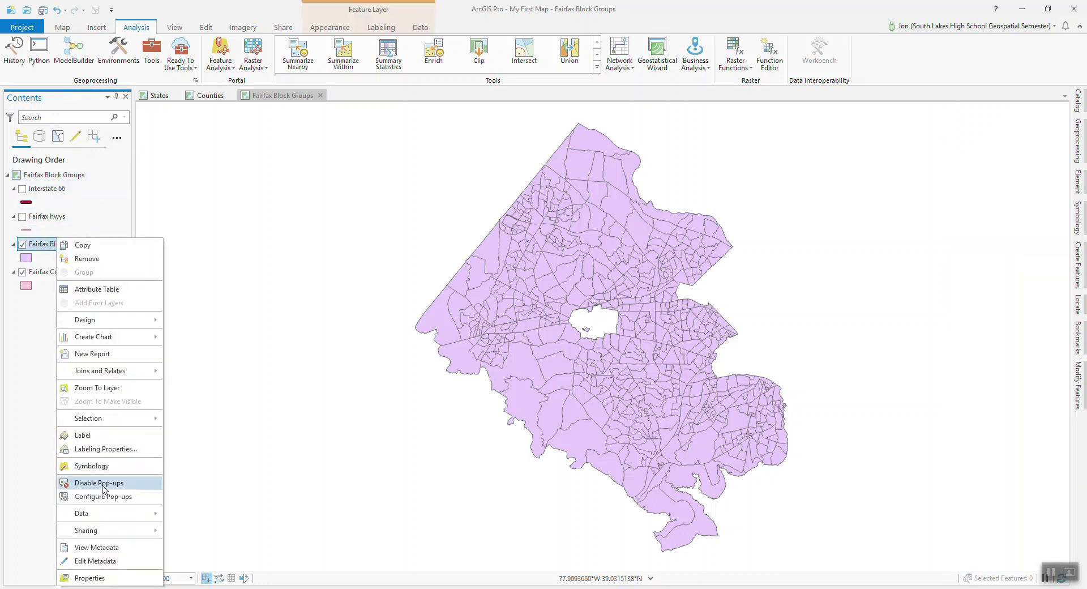
pyautogui.click(89, 577)
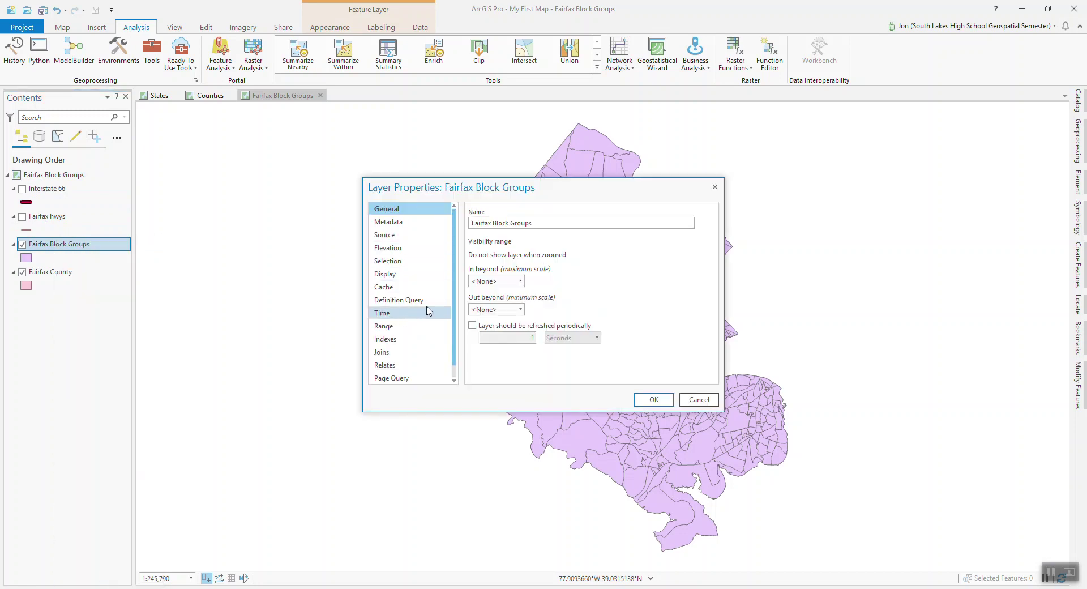
pyautogui.click(715, 187)
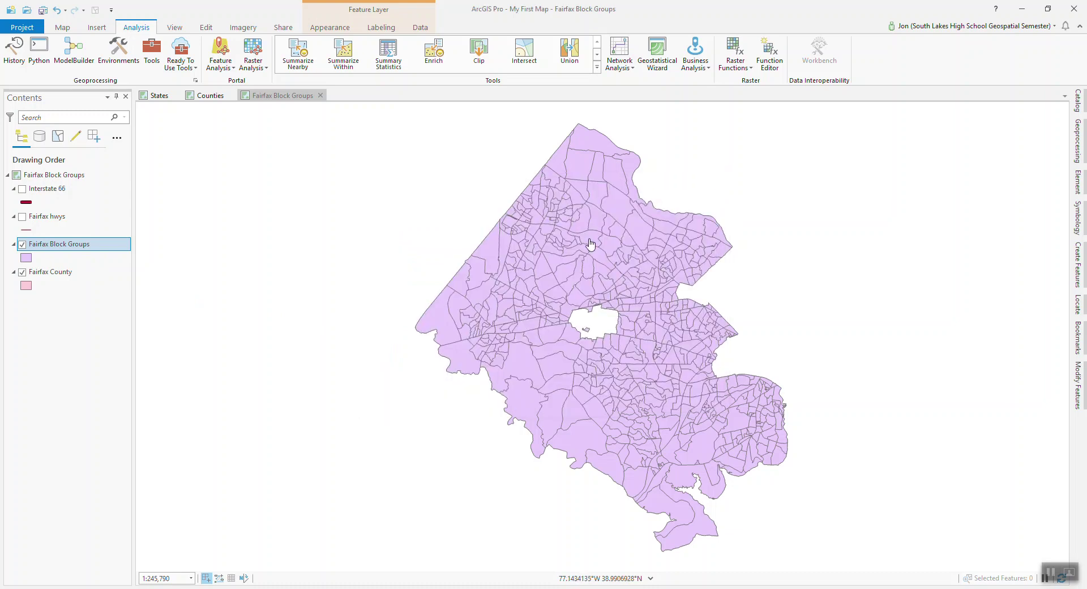
# Step: Symbolize the Fairfax Block Groups layer with Graduated Colors based on the HAWN_PI field
pyautogui.rightClick(73, 242)
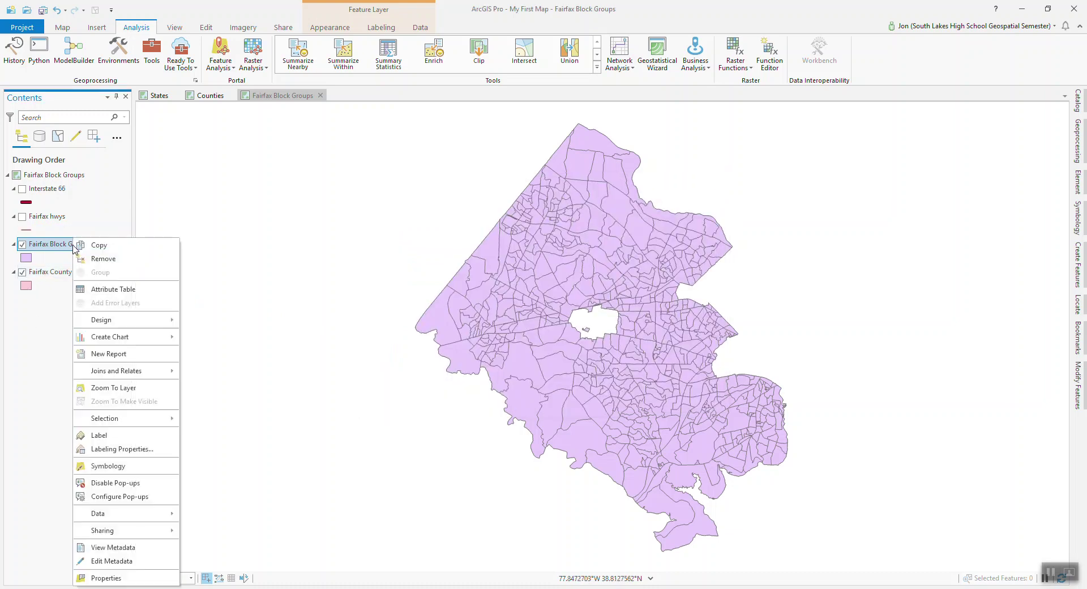
pyautogui.click(107, 466)
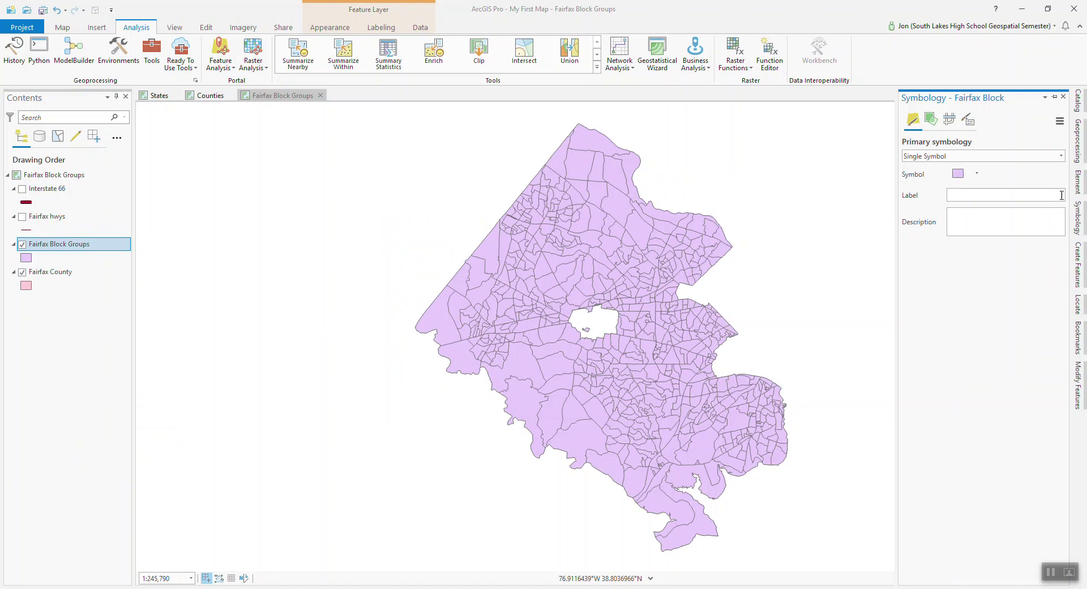
pyautogui.click(1060, 156)
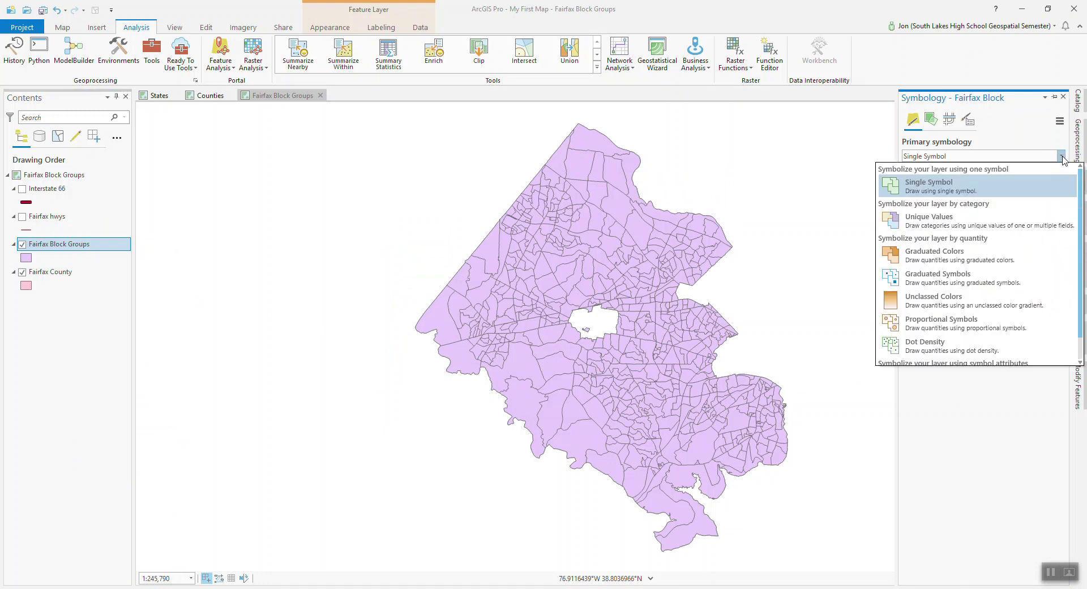
pyautogui.click(935, 256)
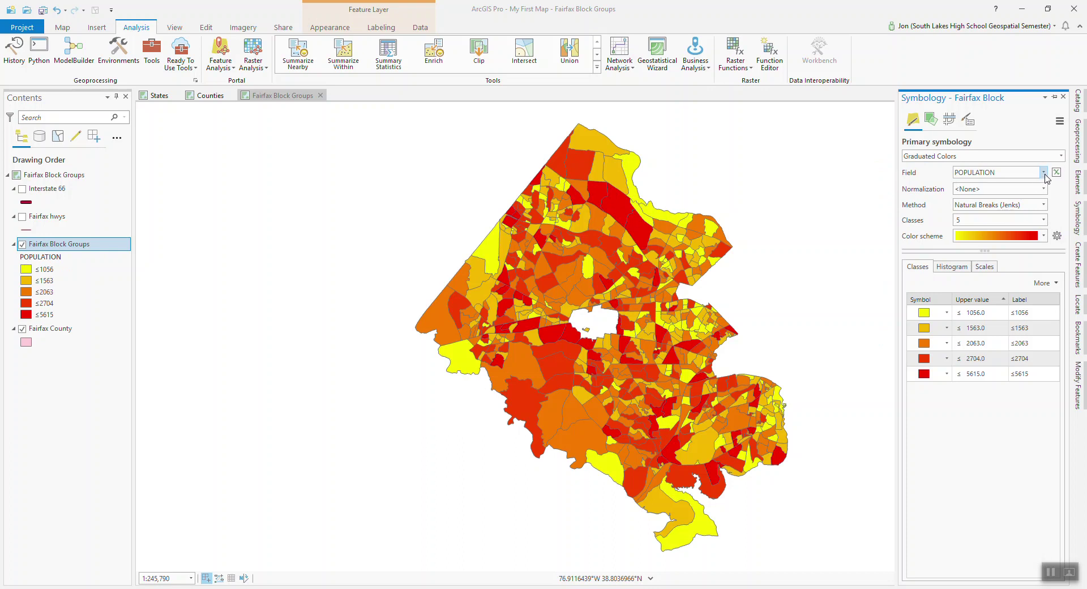
pyautogui.click(1043, 172)
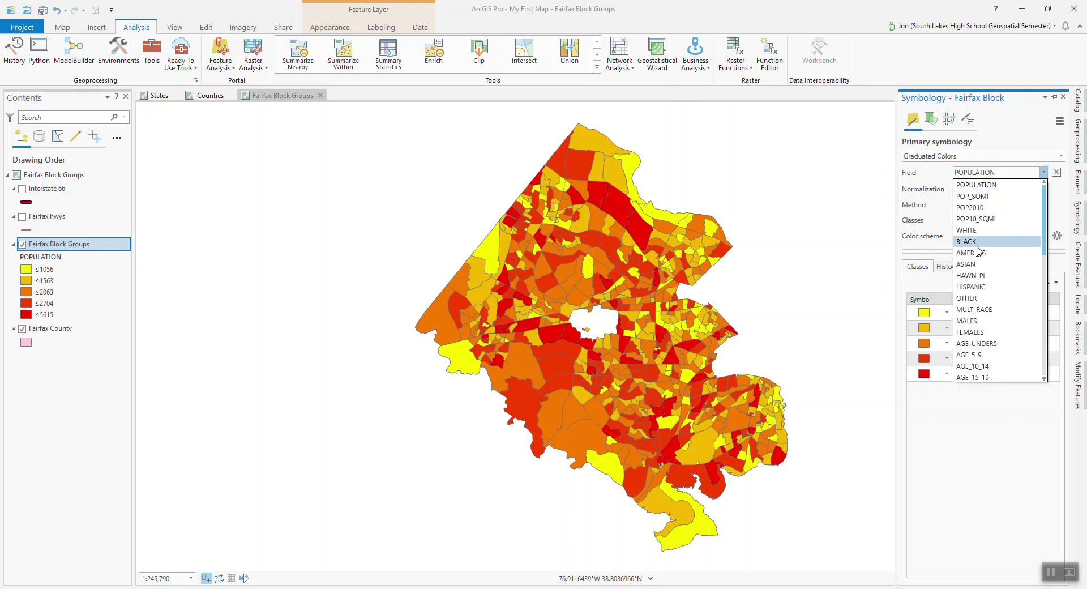
pyautogui.click(981, 276)
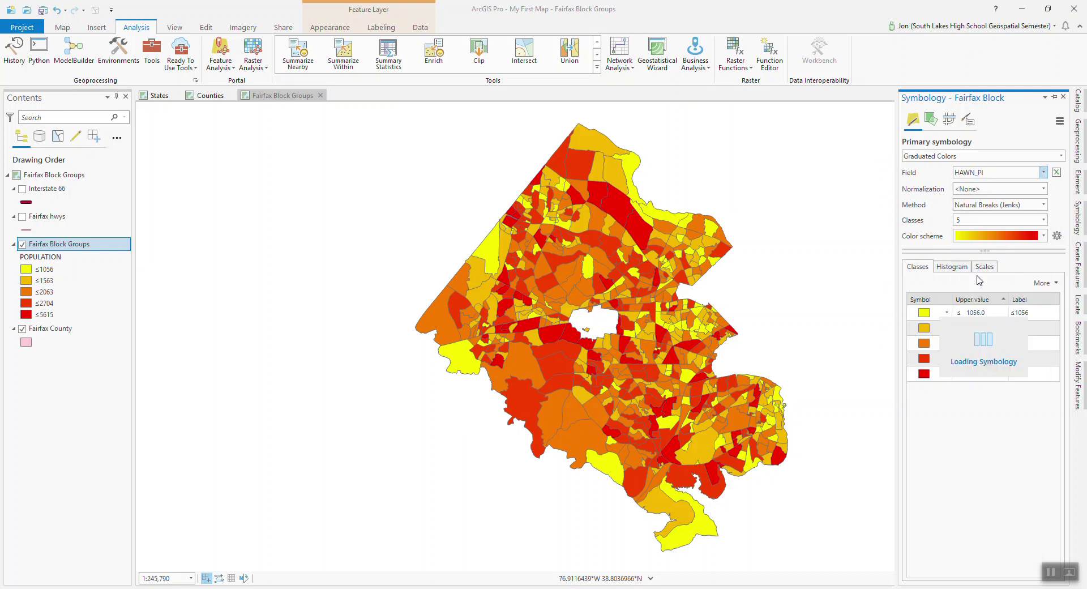
# Step: Normalize the graduated colors of Fairfax Block Groups by POPULATION and return to the map
pyautogui.click(1044, 190)
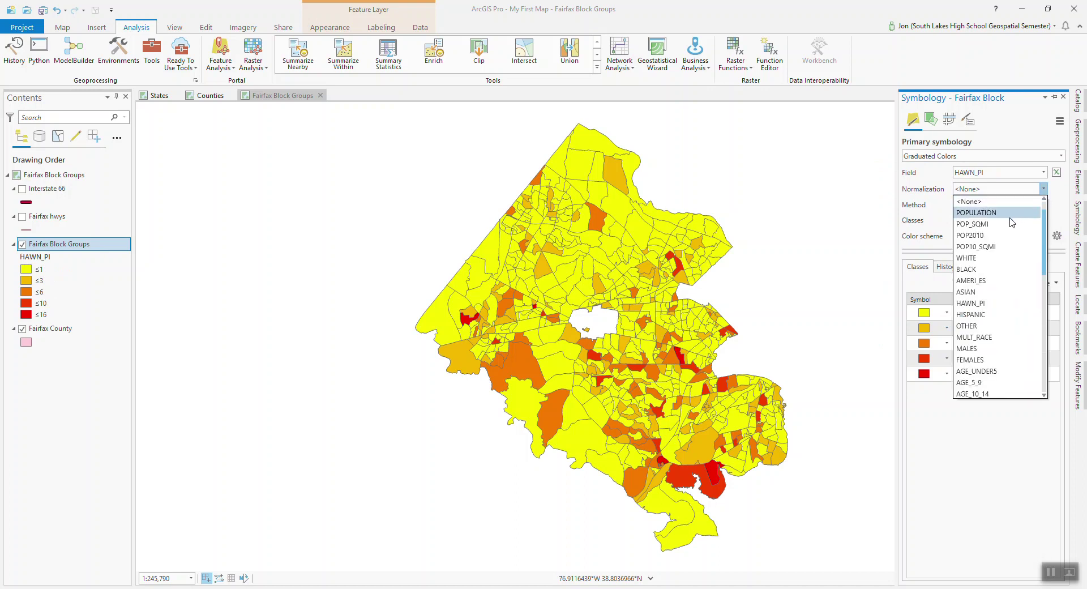
pyautogui.click(977, 213)
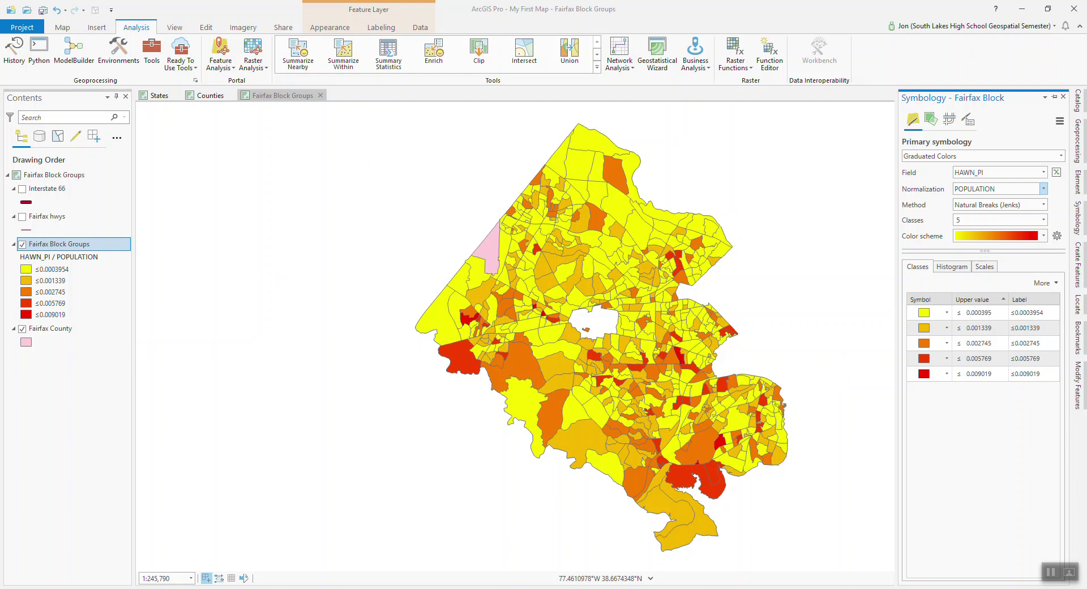
pyautogui.click(765, 572)
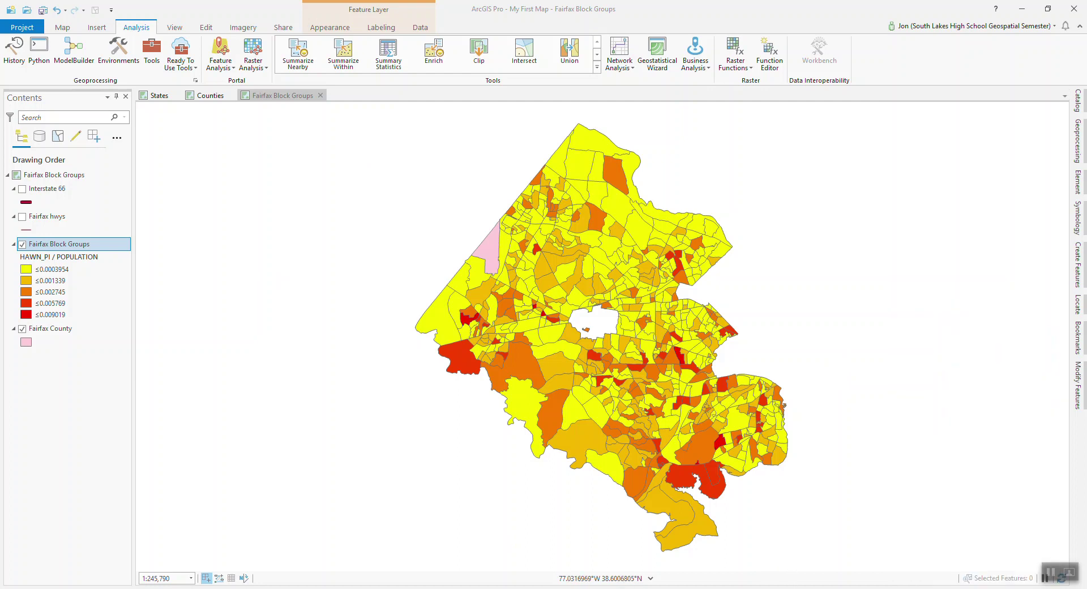